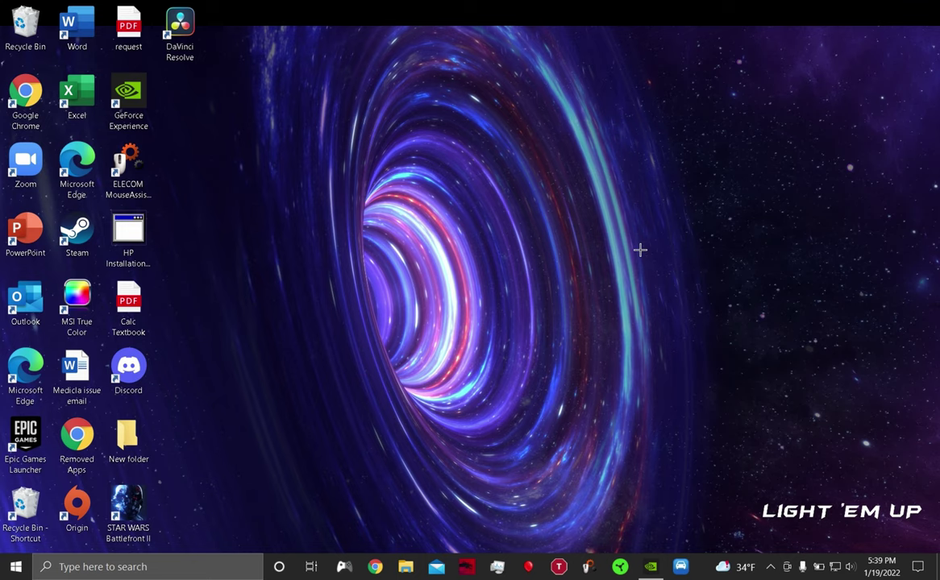
left_click(476, 571)
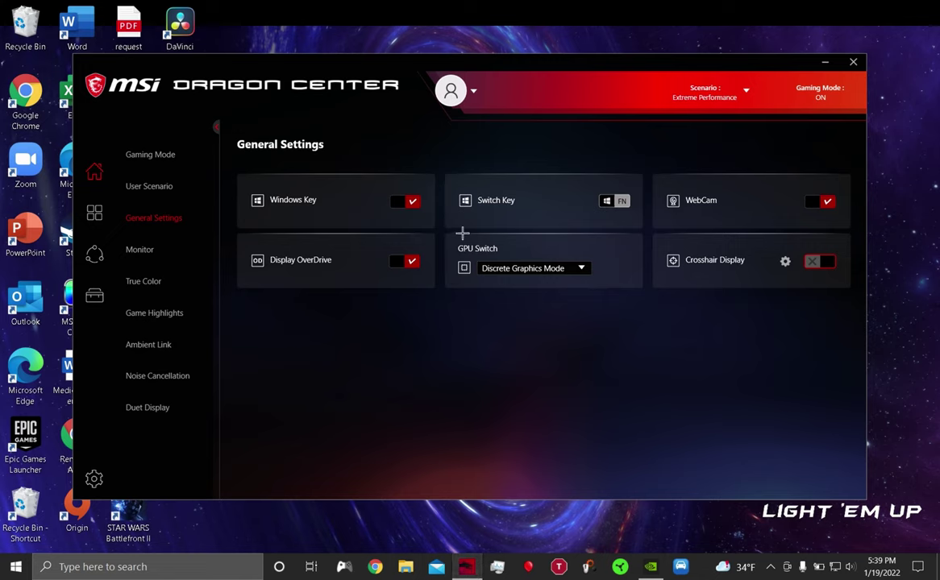
left_click(548, 269)
left_click(568, 268)
left_click(577, 267)
left_click(562, 240)
- Show the Gaming Mode game list and start adding a new game
left_click(144, 152)
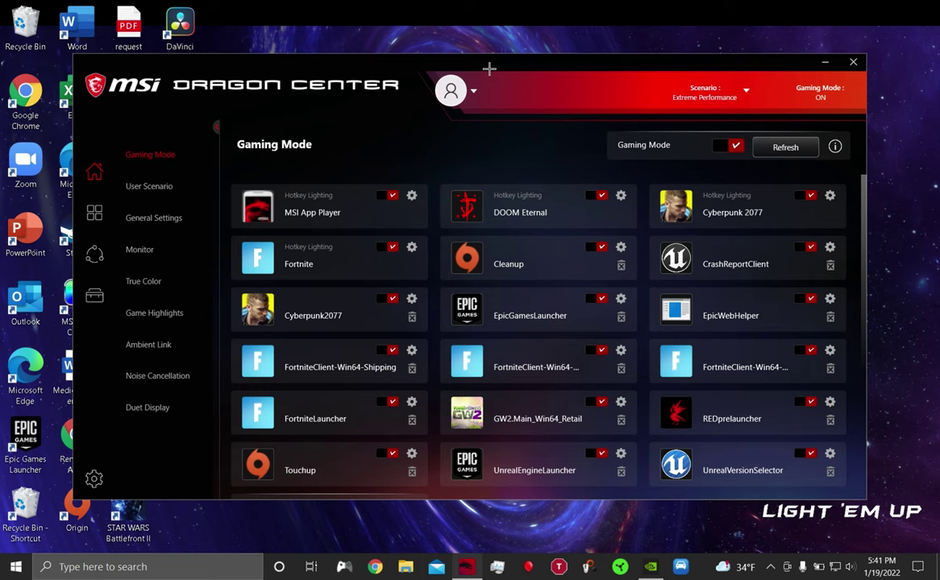
scroll(593, 347, "down", 1)
left_click(314, 423)
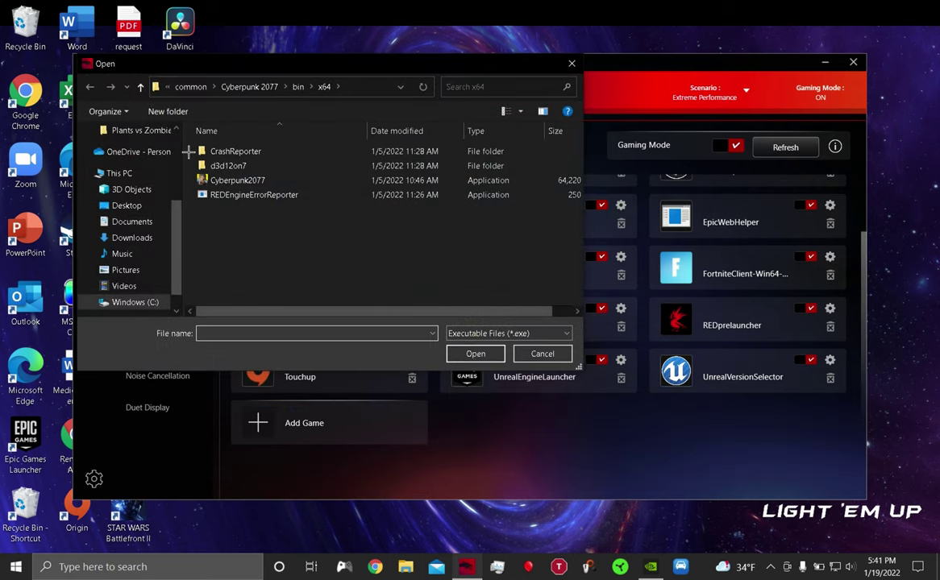
- Browse to C:\Fortnite\FortniteGame\Binaries\Win64, then close the file picker without adding a game
left_click(571, 63)
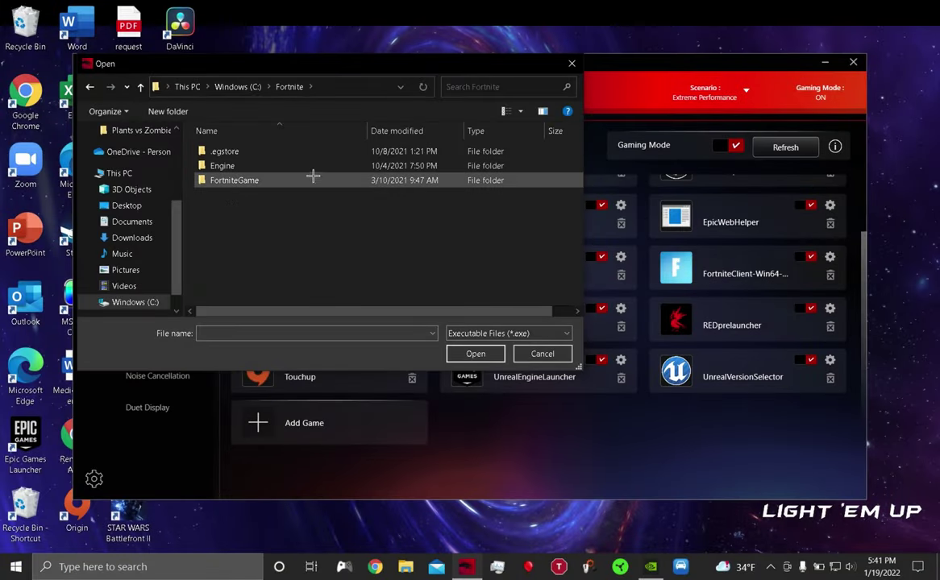
double_click(310, 179)
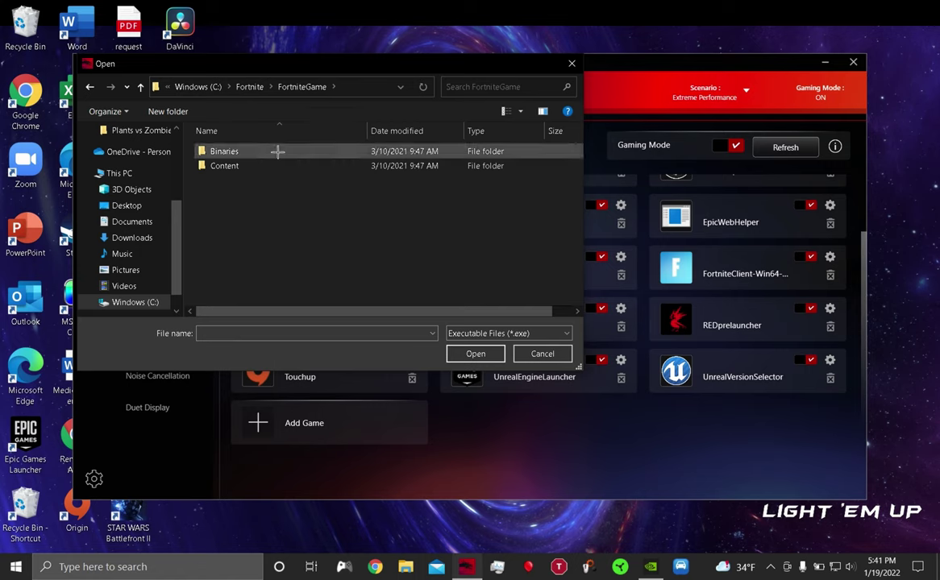
double_click(264, 151)
double_click(263, 166)
left_click(262, 179)
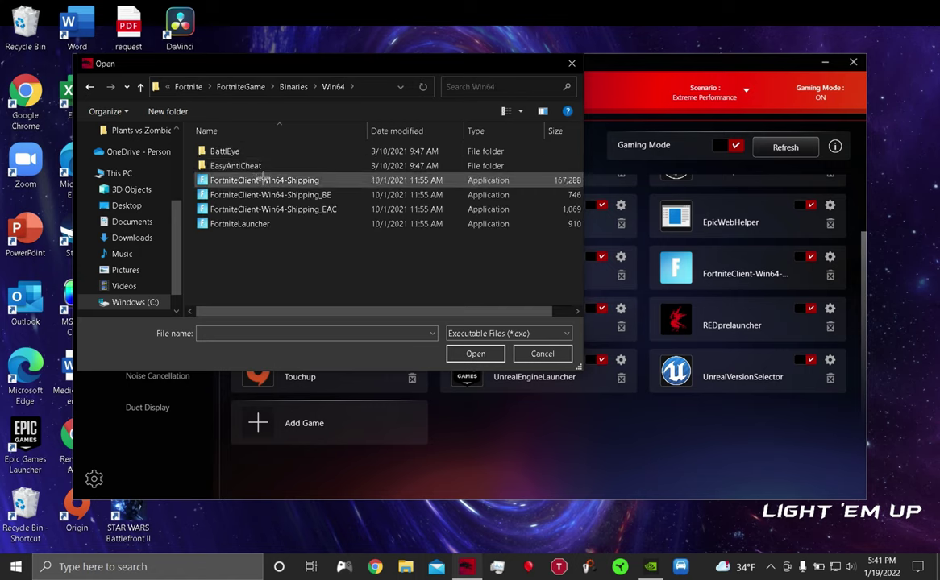
left_click(240, 223)
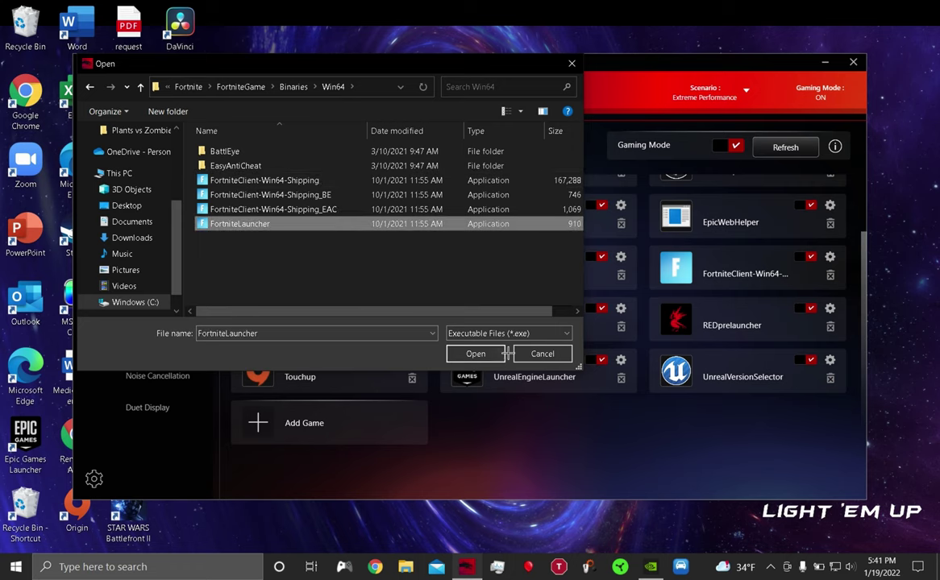
left_click(572, 63)
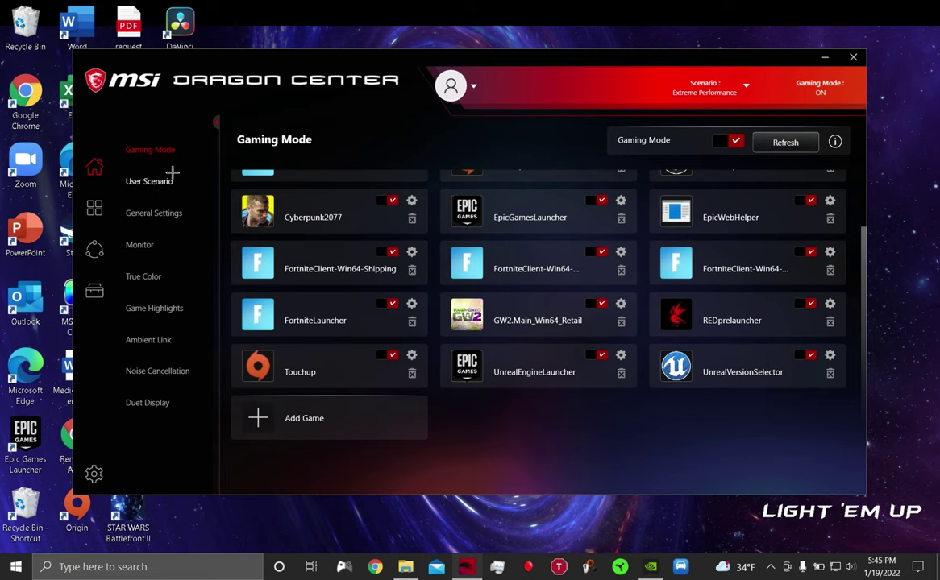
- Look through Duet Display, True Color, Monitor and General Settings, then open Battery Master
left_click(134, 399)
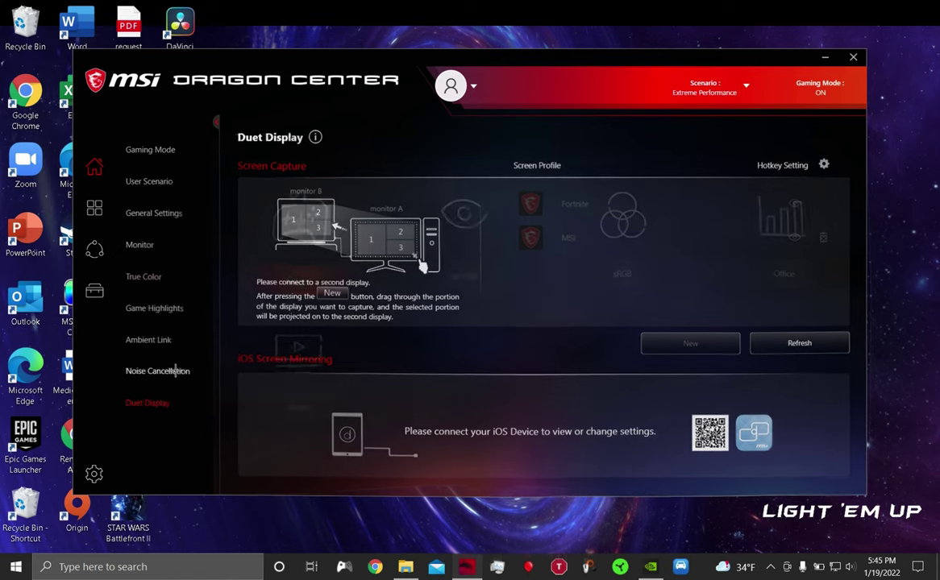
left_click(161, 276)
left_click(153, 244)
left_click(175, 211)
left_click(94, 290)
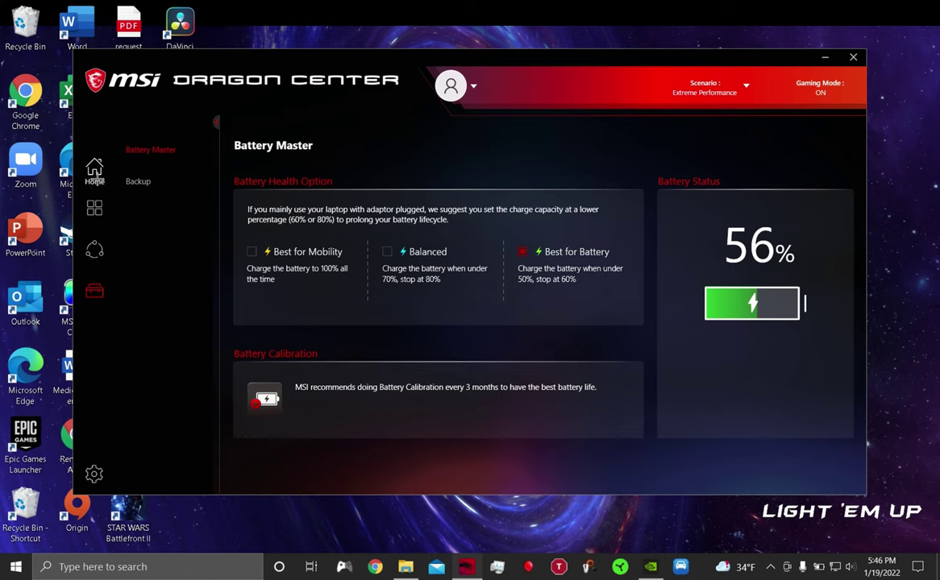
- Leave Battery Master and launch Windows Settings through a 'setting' search
left_click(91, 164)
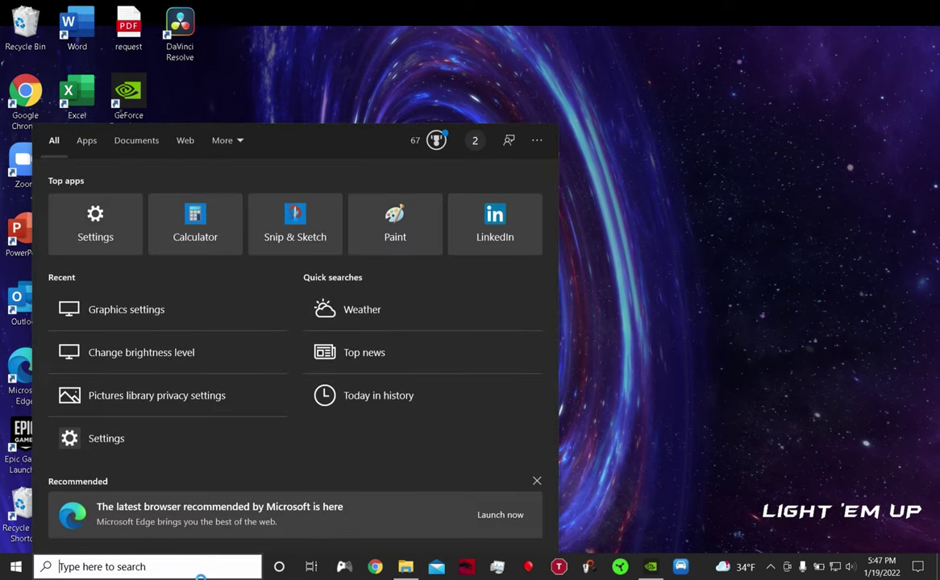
type("setting")
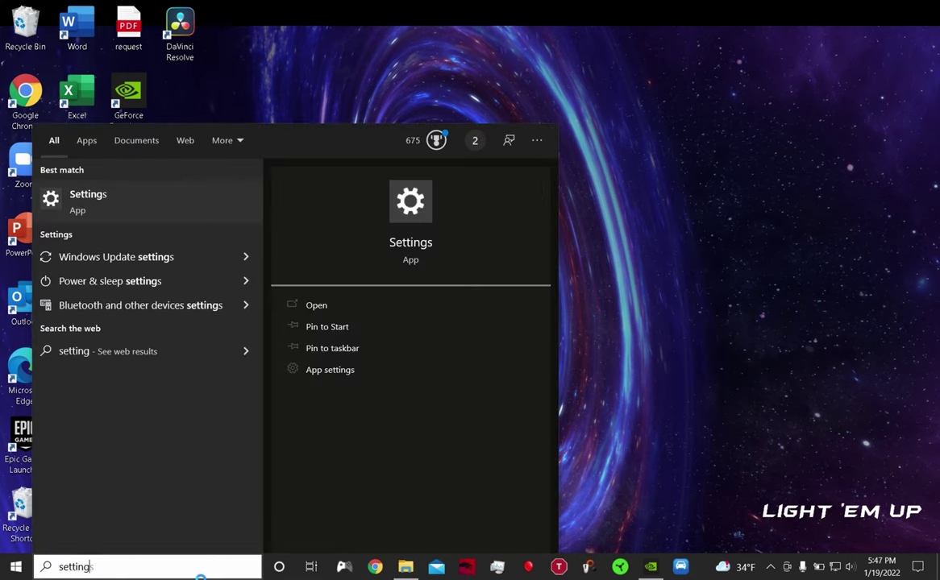
key("Return")
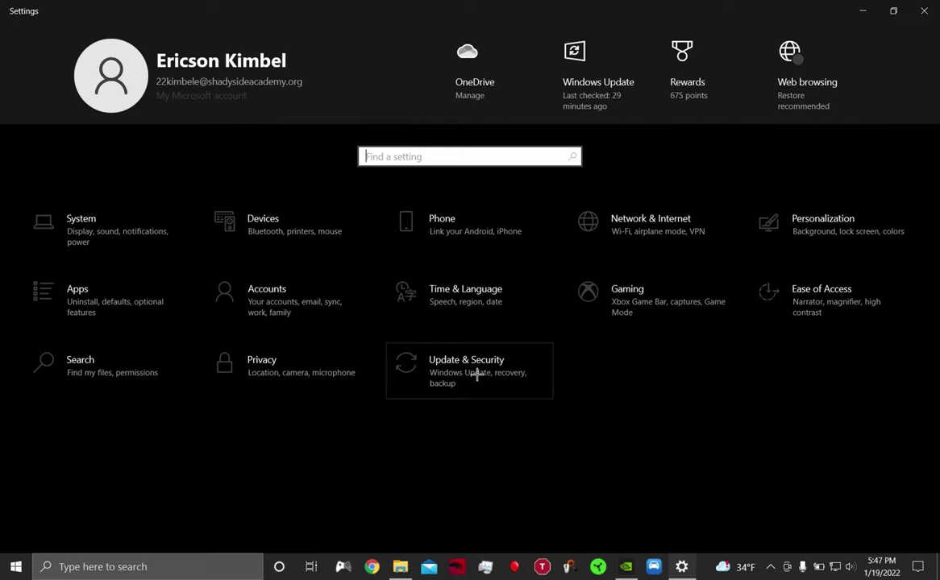
- Look over the System section, then search 'graphi' to reach Graphics settings
left_click(109, 220)
scroll(108, 338, "down", 3)
scroll(98, 319, "up", 3)
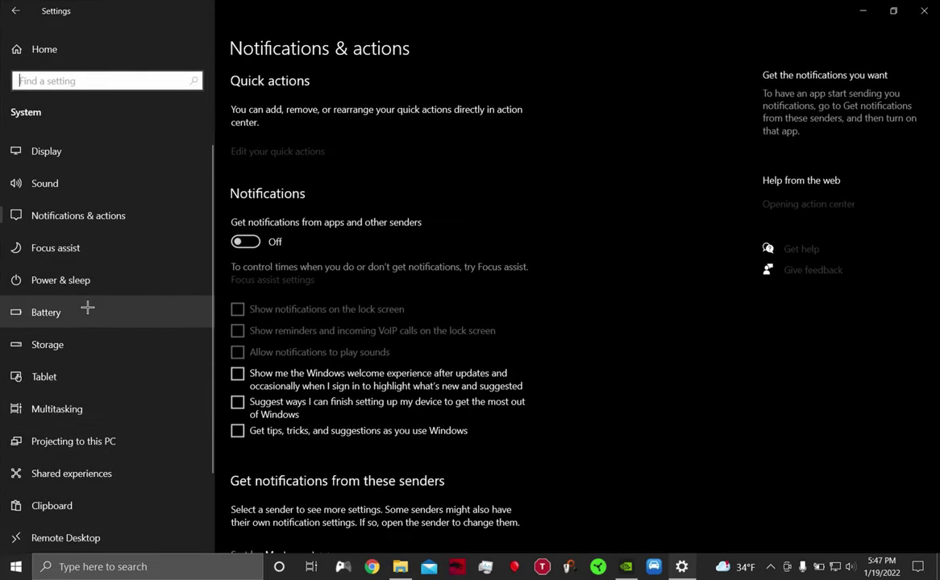
scroll(87, 302, "down", 2)
left_click(15, 10)
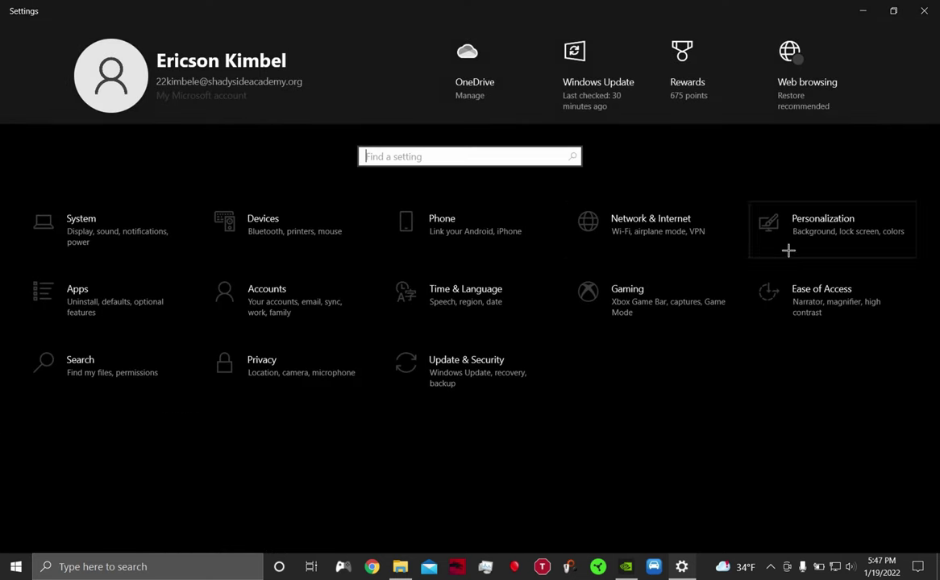
type("gra")
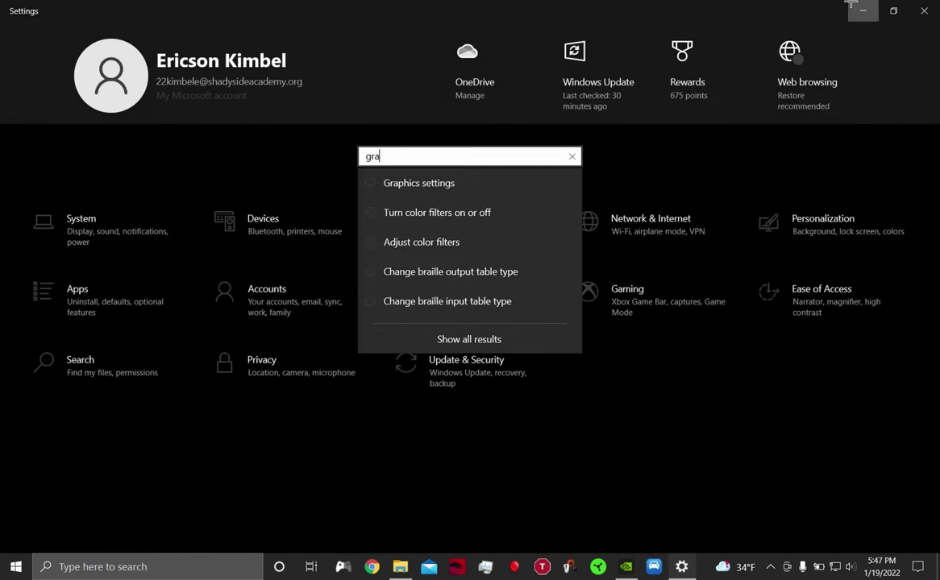
type("phi")
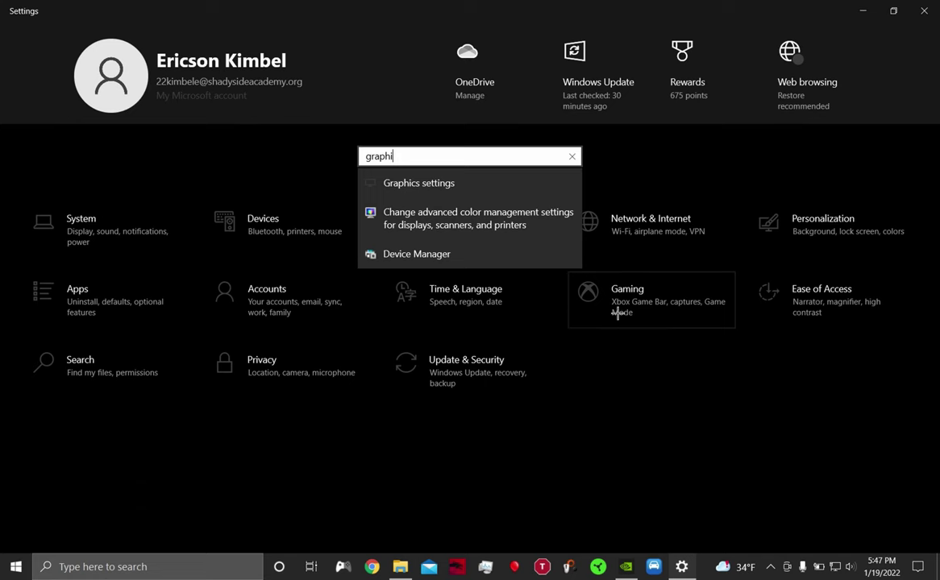
left_click(471, 184)
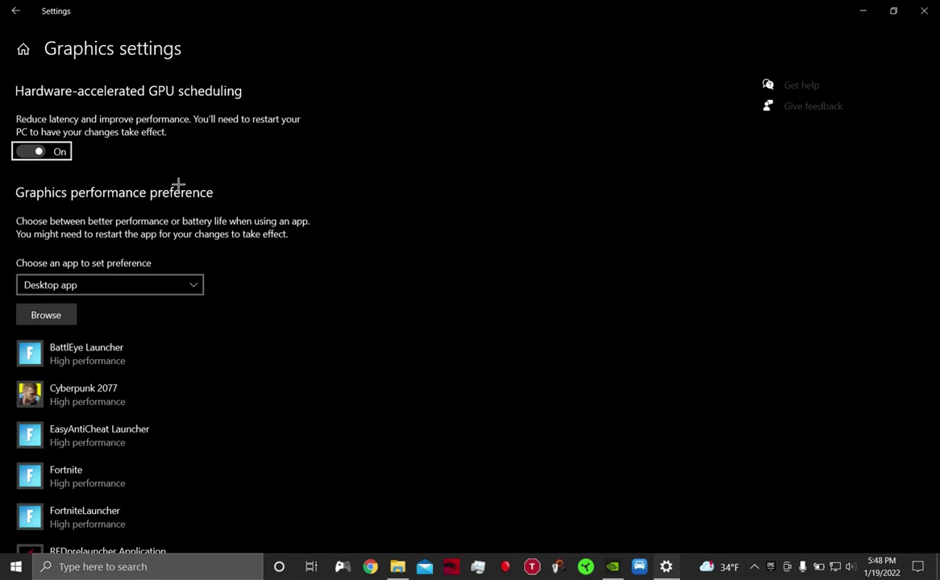
left_click(88, 357)
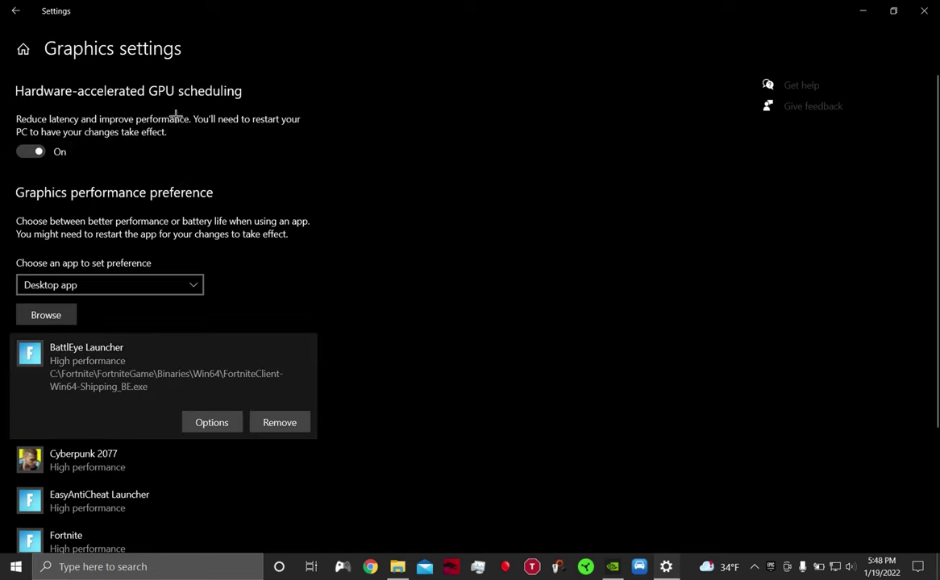
left_click(37, 312)
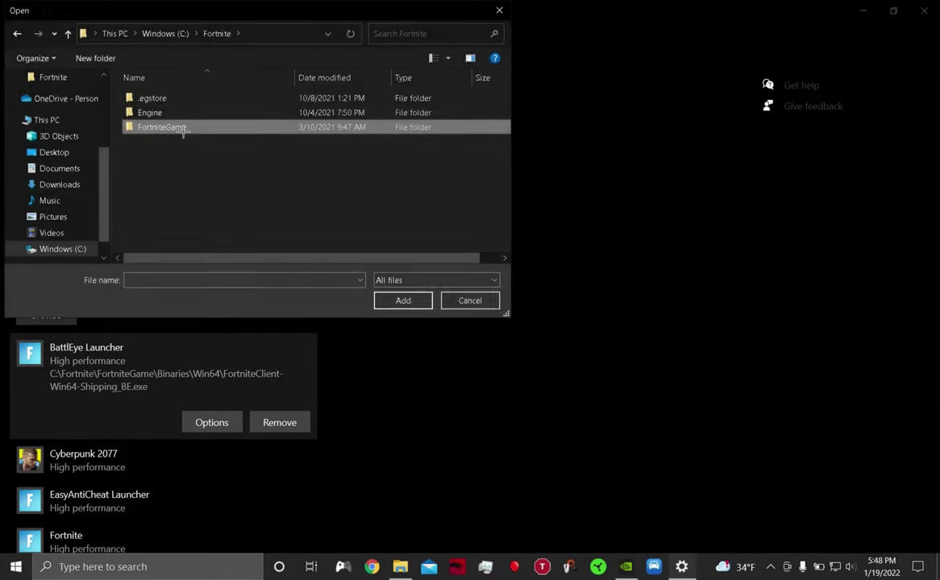
double_click(194, 110)
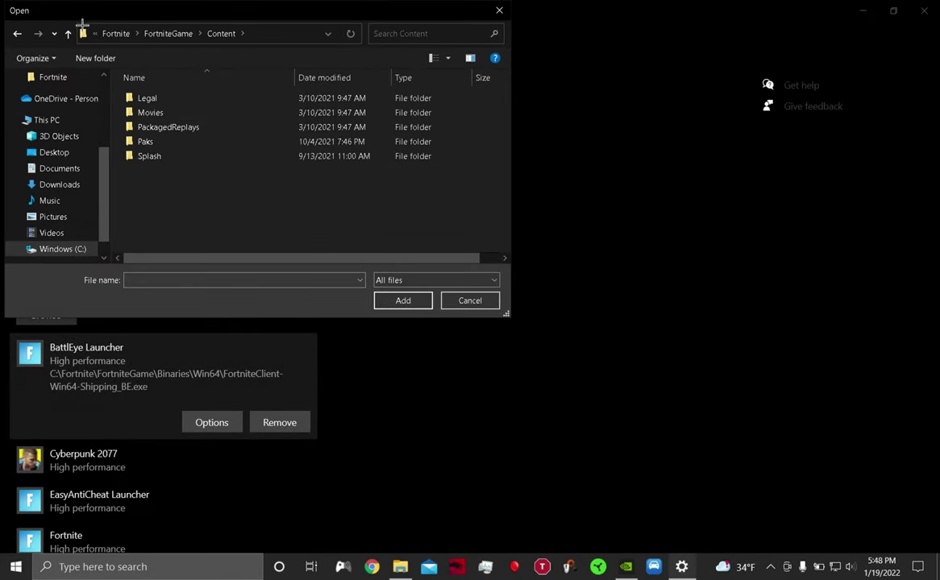
left_click(68, 33)
double_click(151, 98)
double_click(153, 113)
left_click(191, 127)
left_click(178, 170)
left_click(497, 10)
left_click(210, 422)
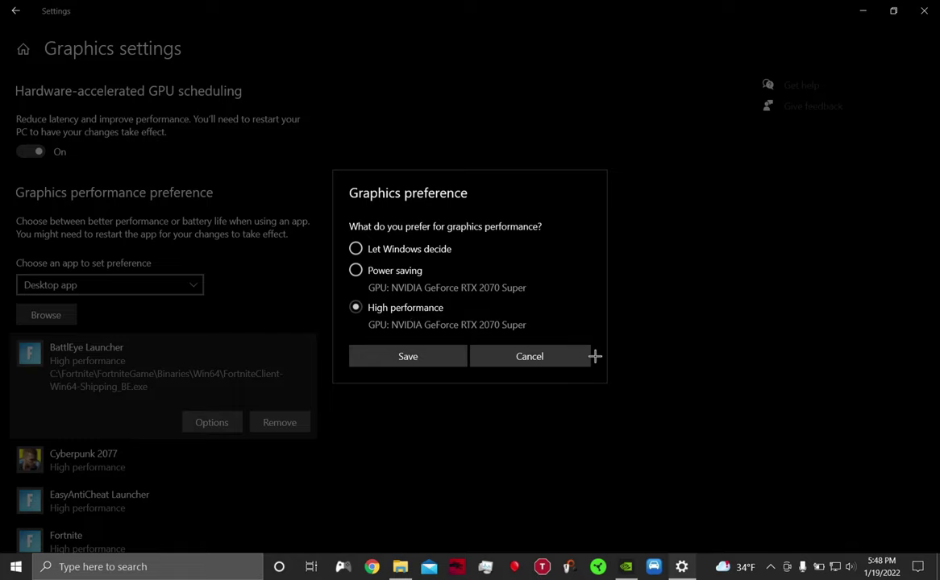
- Leave High performance set, check the Game Mode and Xbox Game Bar pages, then return to Display
left_click(448, 356)
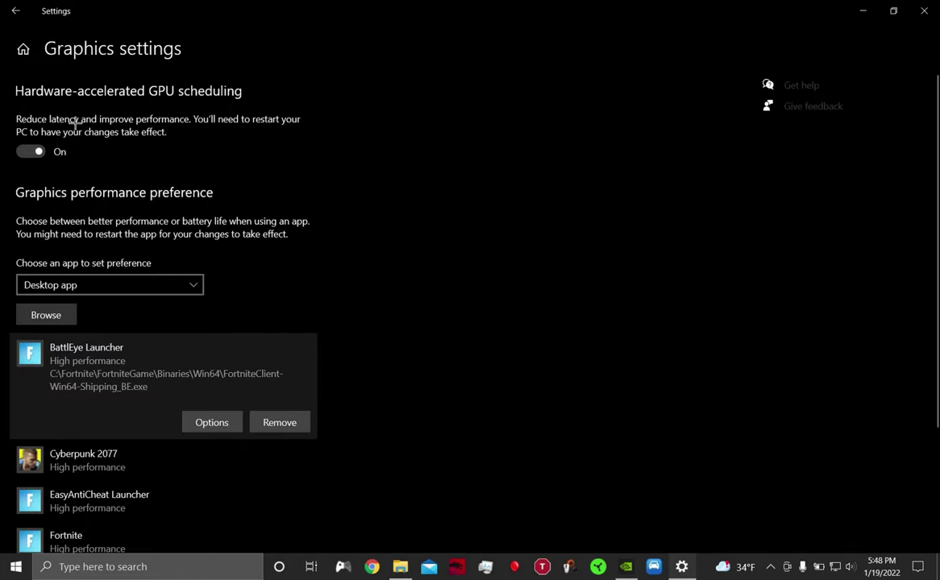
left_click(16, 11)
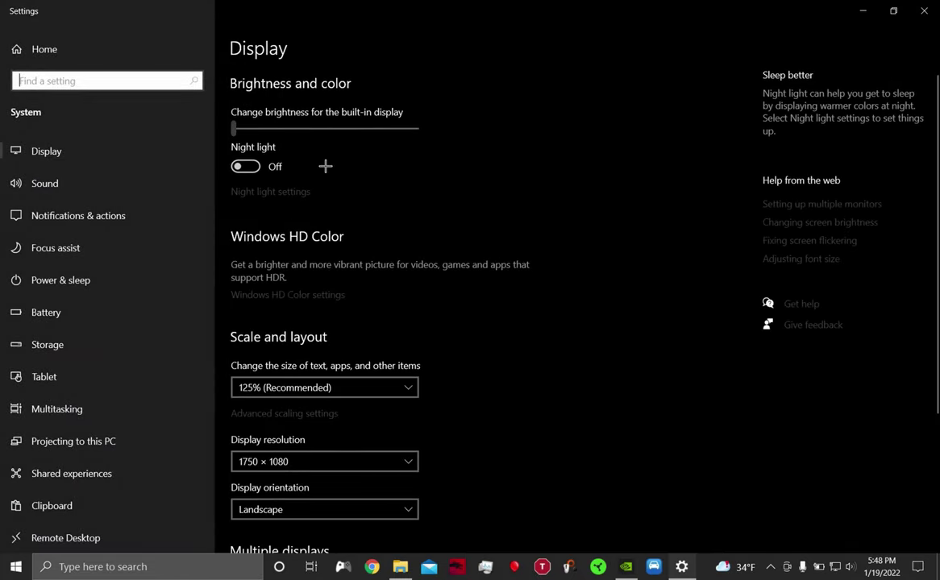
type("game")
left_click(127, 101)
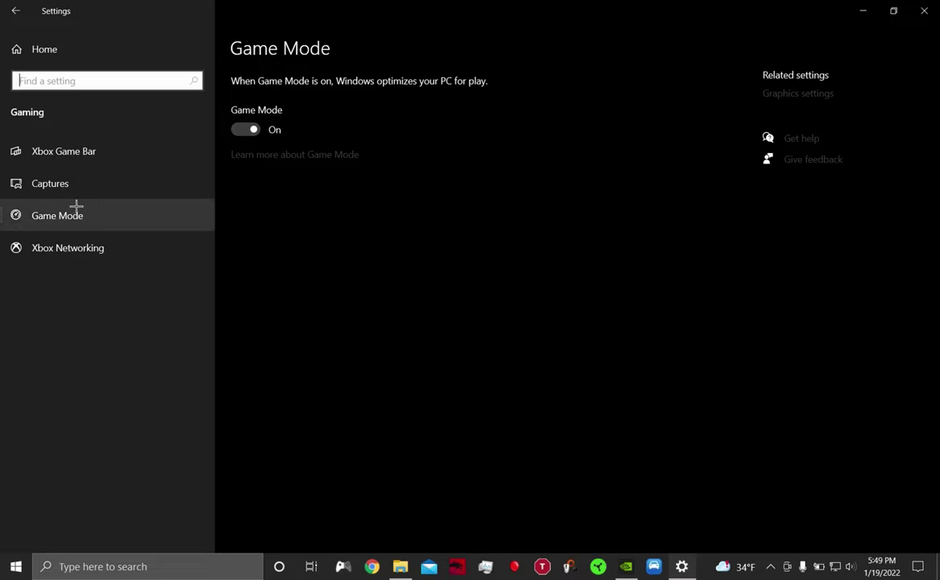
left_click(81, 147)
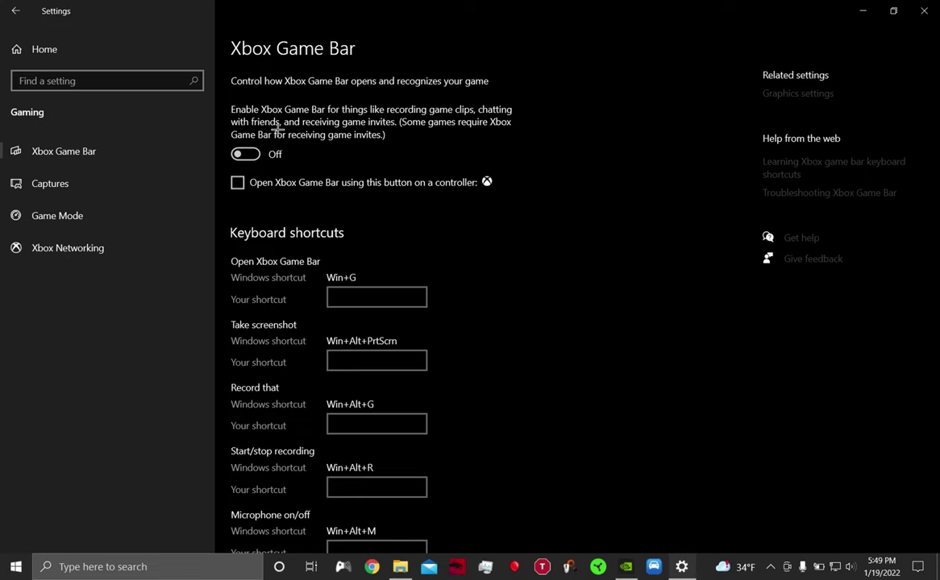
left_click(15, 10)
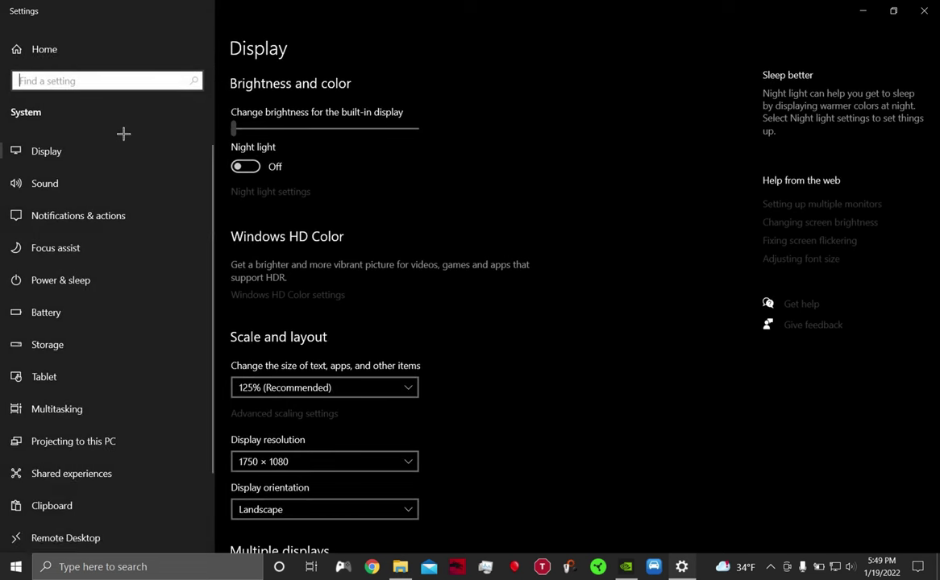
- Open Notifications & actions with 'Get notifications from apps and other senders' set to Off
scroll(129, 161, "down", 2)
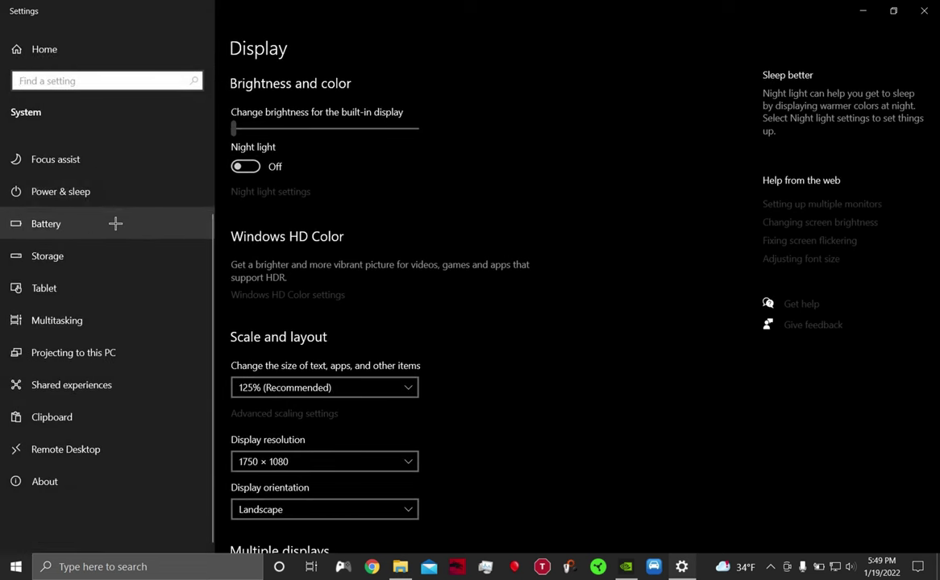
scroll(115, 222, "up", 3)
left_click(117, 221)
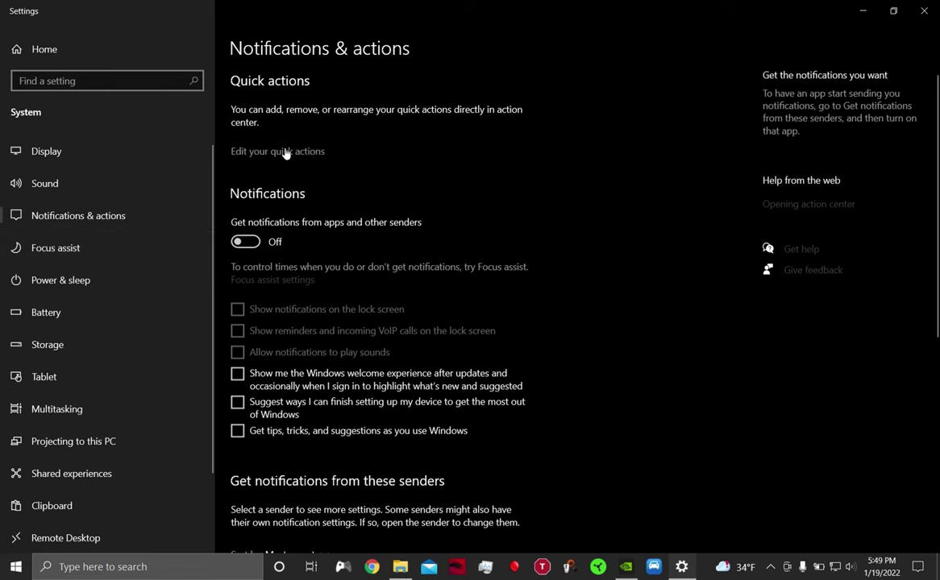
scroll(342, 275, "down", 5)
scroll(302, 379, "up", 3)
scroll(342, 217, "down", 2)
scroll(319, 224, "down", 2)
scroll(350, 337, "up", 10)
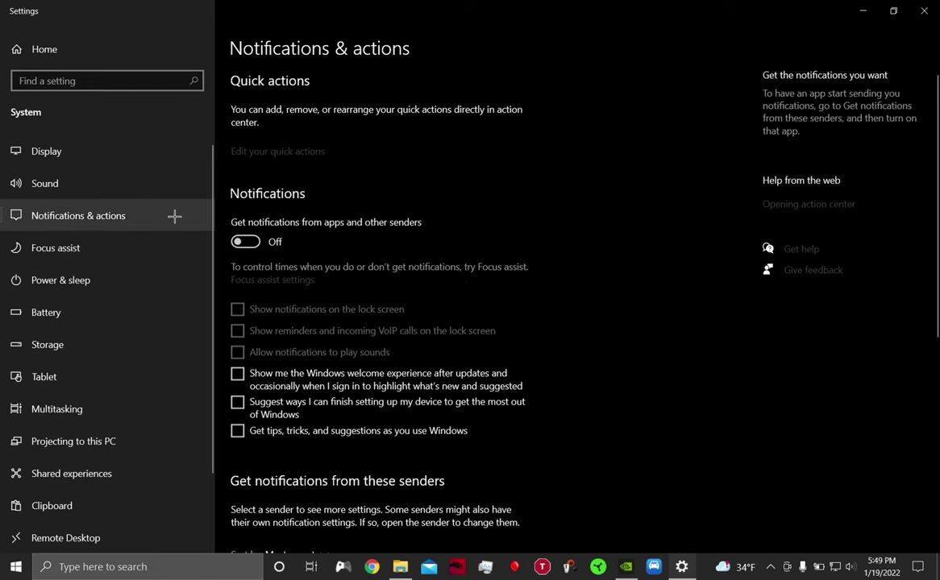
- Review the Focus assist, Power & sleep, Battery and Storage pages, then close Settings
left_click(86, 251)
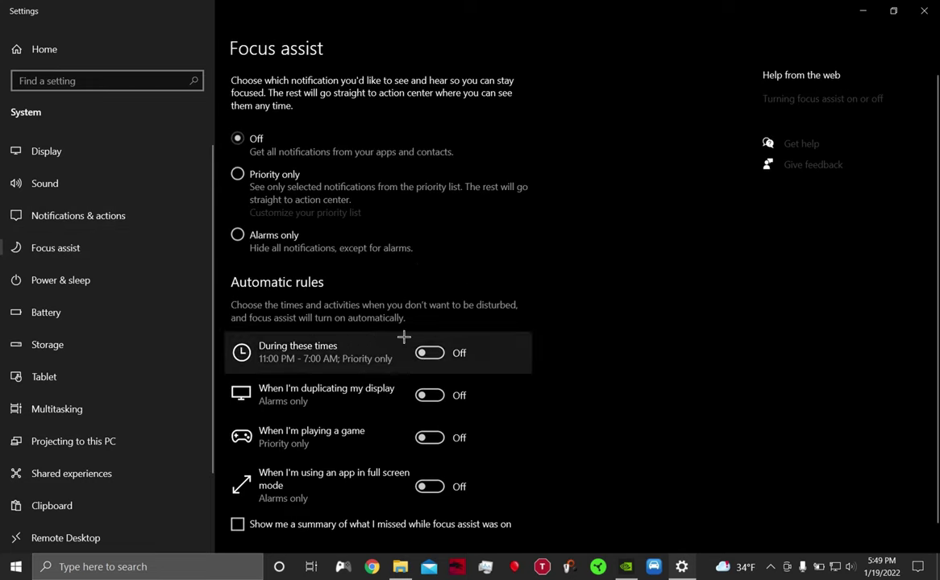
scroll(388, 334, "down", 1)
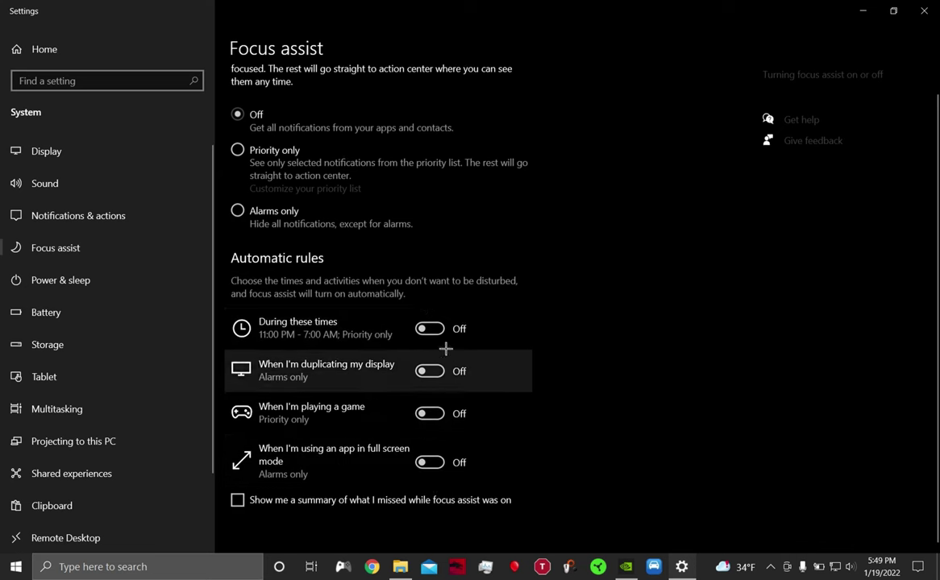
left_click(107, 280)
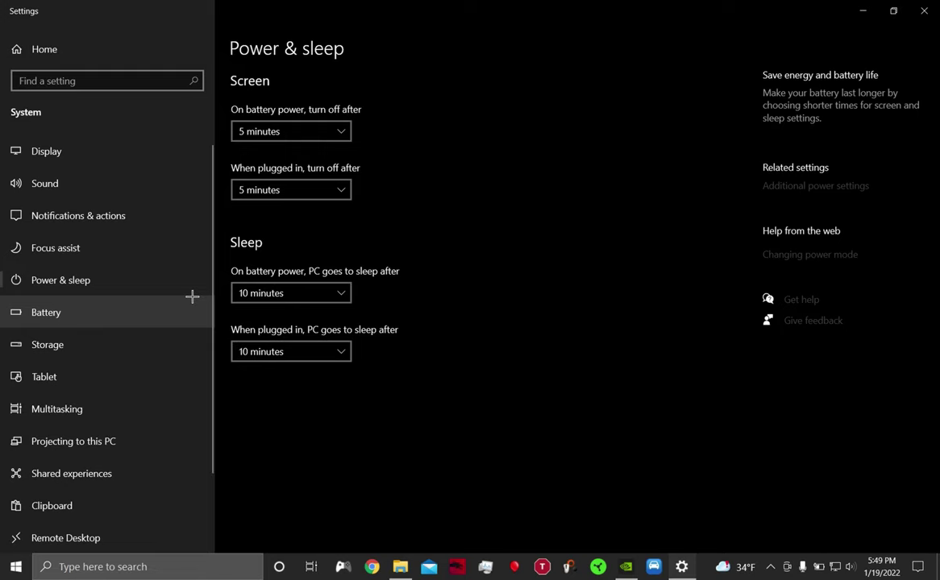
left_click(138, 310)
left_click(125, 344)
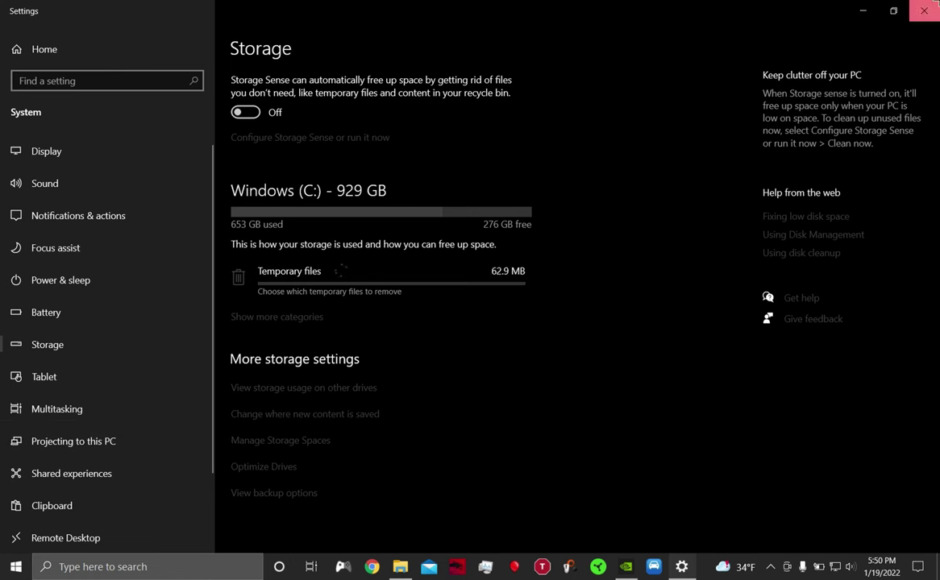
left_click(923, 10)
- Launch NVIDIA Control Panel from the desktop menu and show the 1750 × 1080, 240Hz resolution
right_click(413, 197)
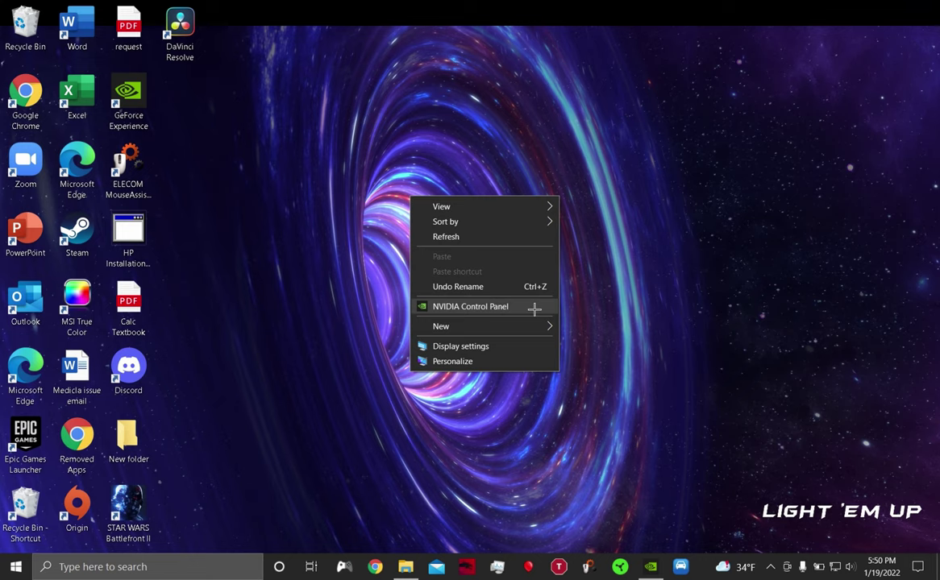
left_click(534, 307)
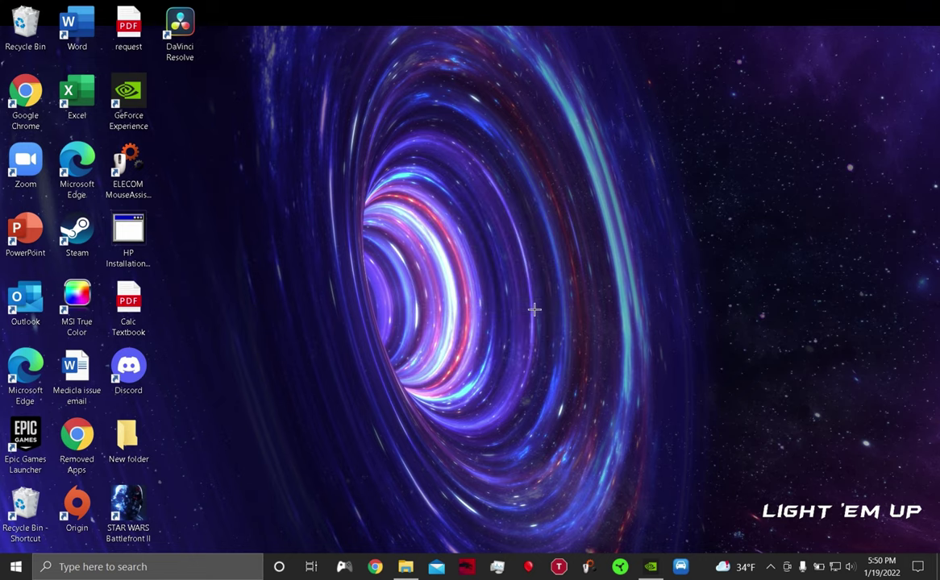
right_click(568, 185)
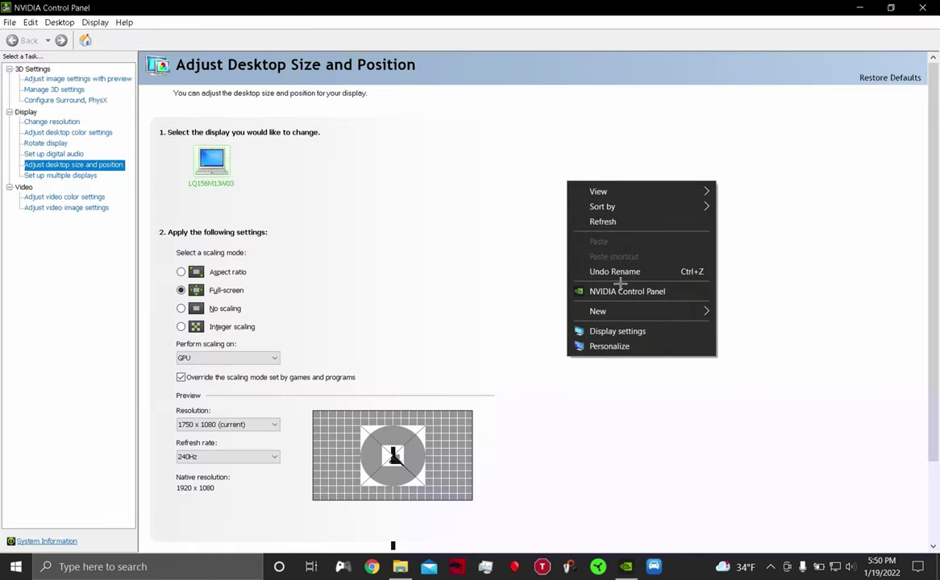
left_click(621, 291)
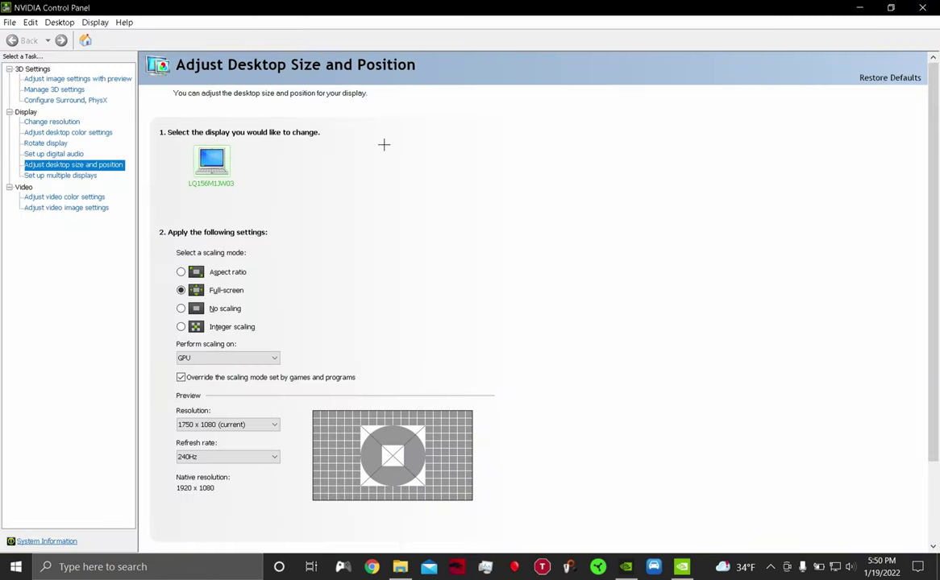
left_click(81, 123)
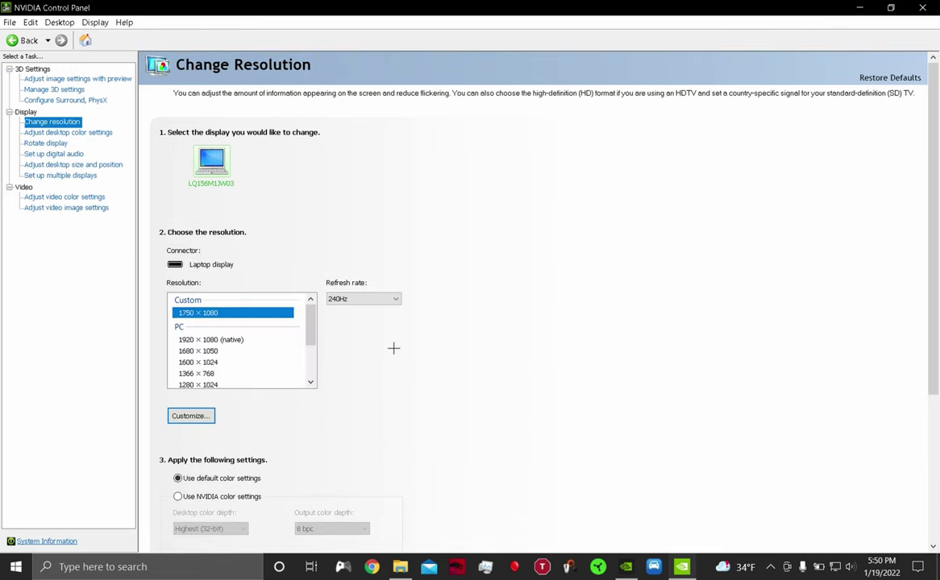
- Show the global Manage 3D Settings list in NVIDIA Control Panel
left_click(44, 89)
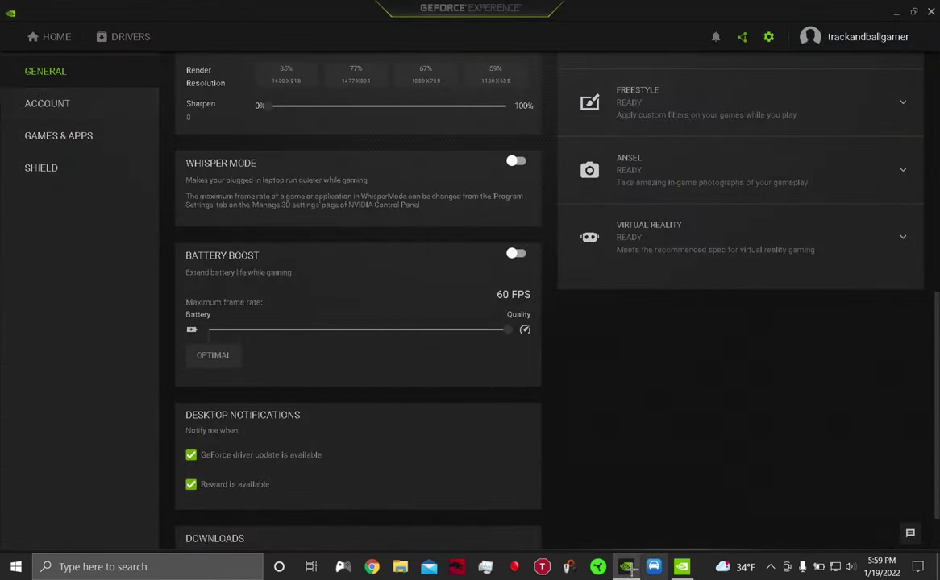
scroll(315, 314, "up", 2)
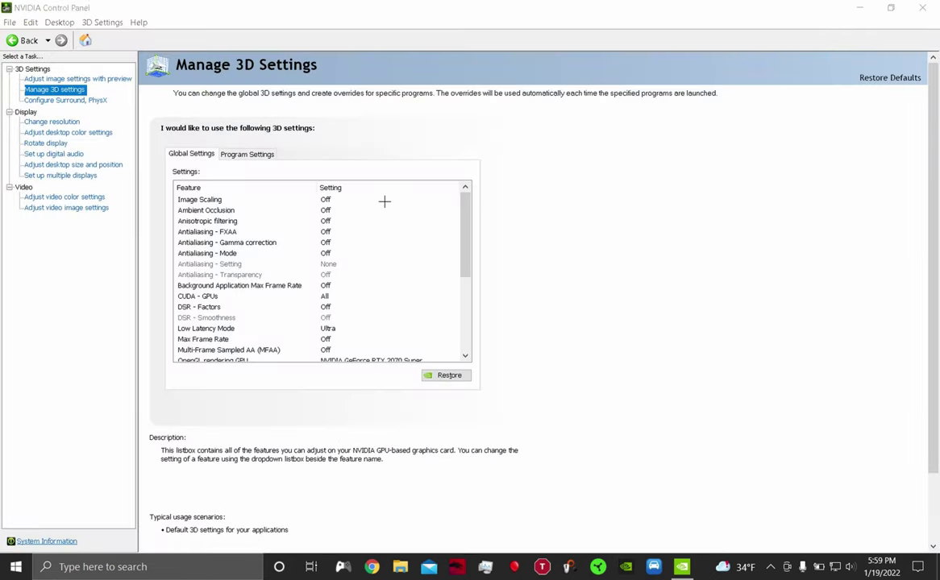
left_click(326, 199)
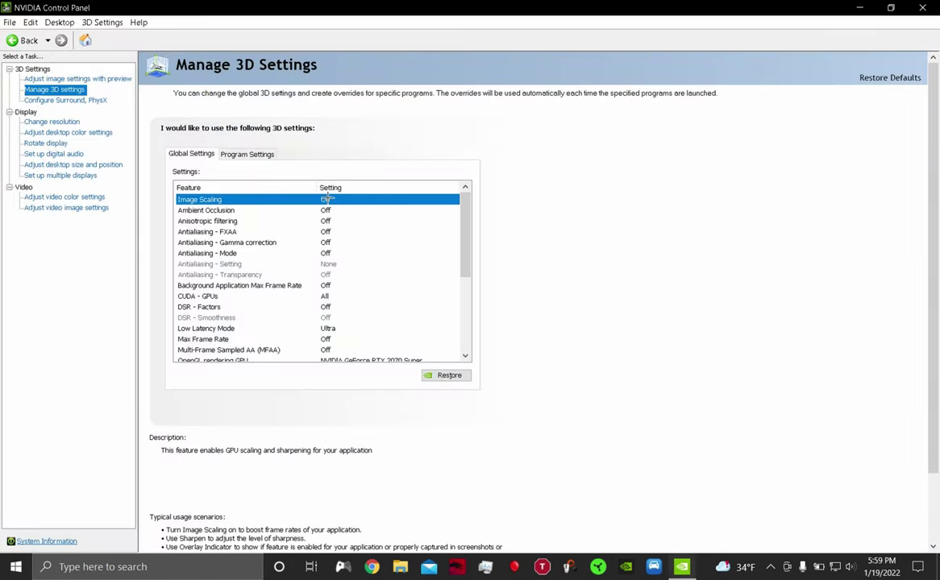
left_click(327, 199)
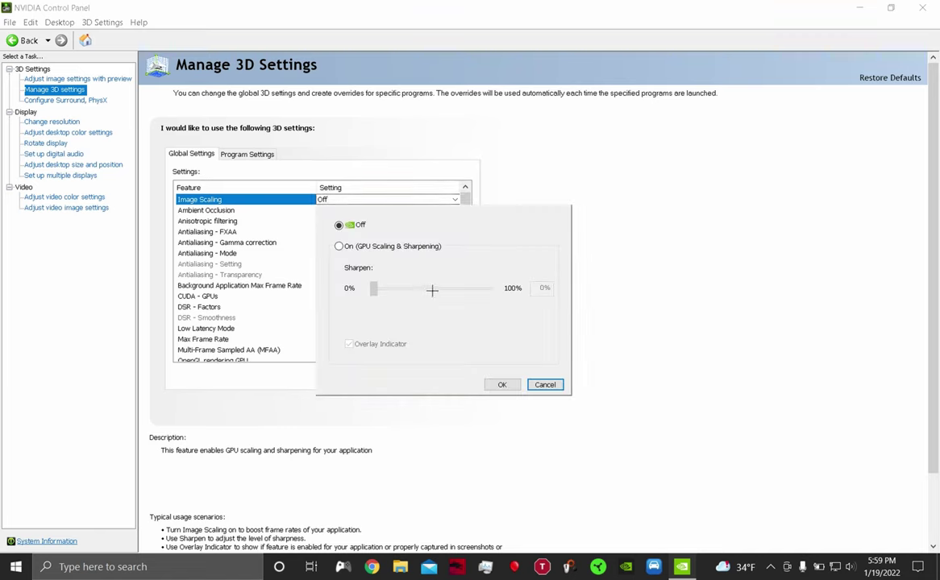
left_click(666, 311)
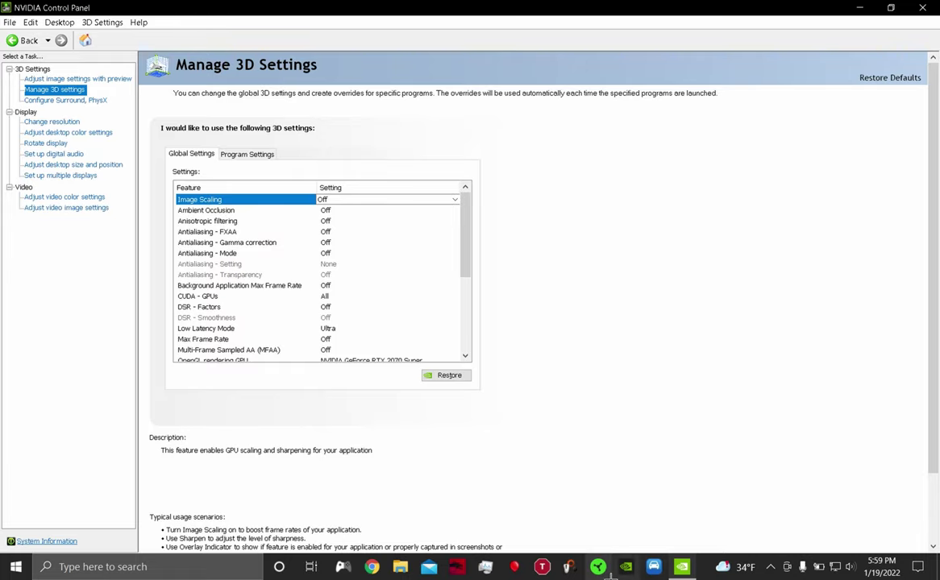
left_click(627, 566)
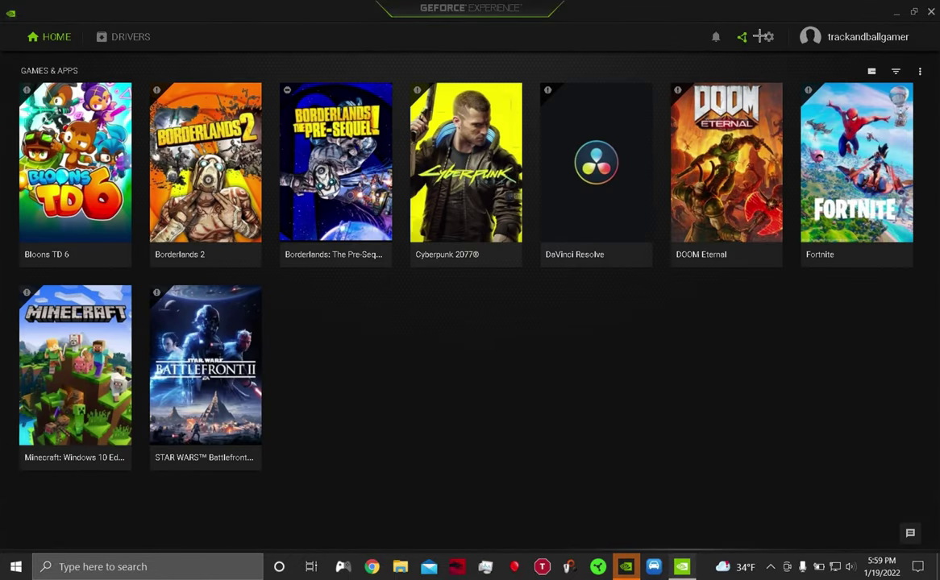
left_click(764, 36)
scroll(235, 266, "down", 8)
scroll(271, 225, "up", 2)
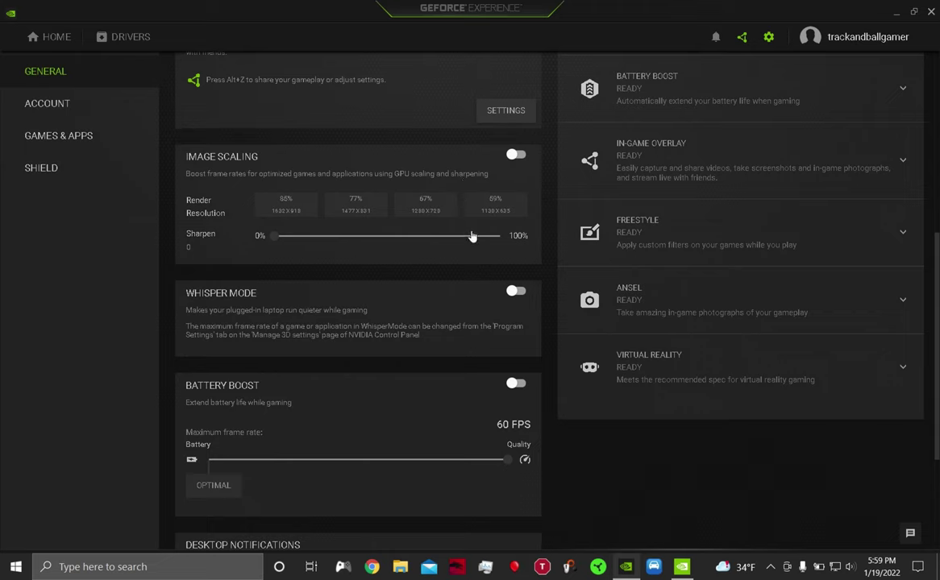
left_click(931, 13)
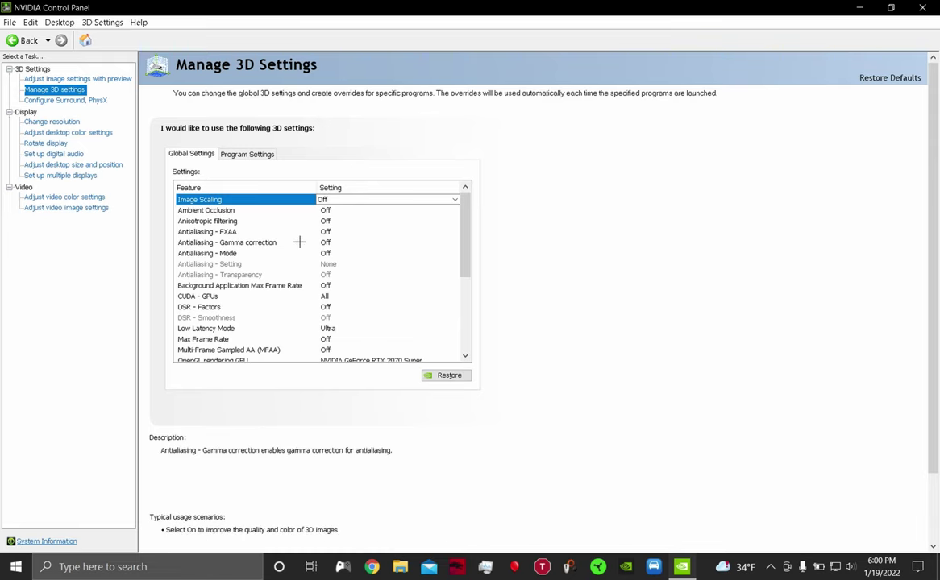
left_click(245, 211)
left_click(225, 221)
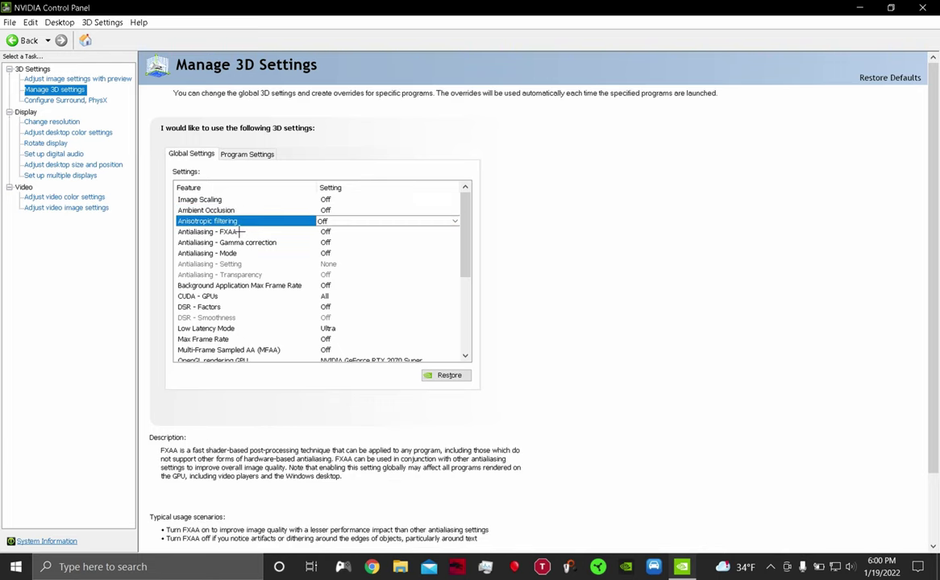
left_click(239, 233)
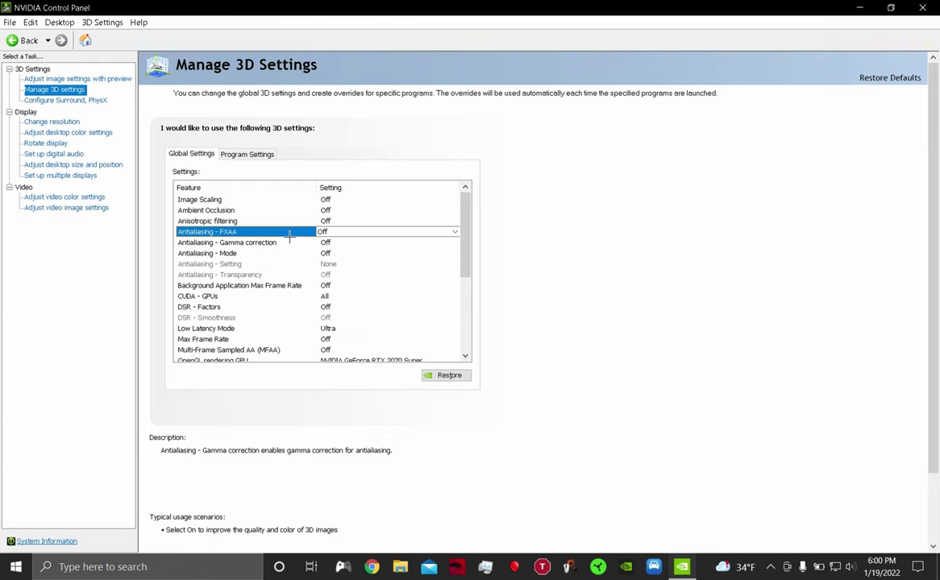
scroll(288, 235, "down", 1)
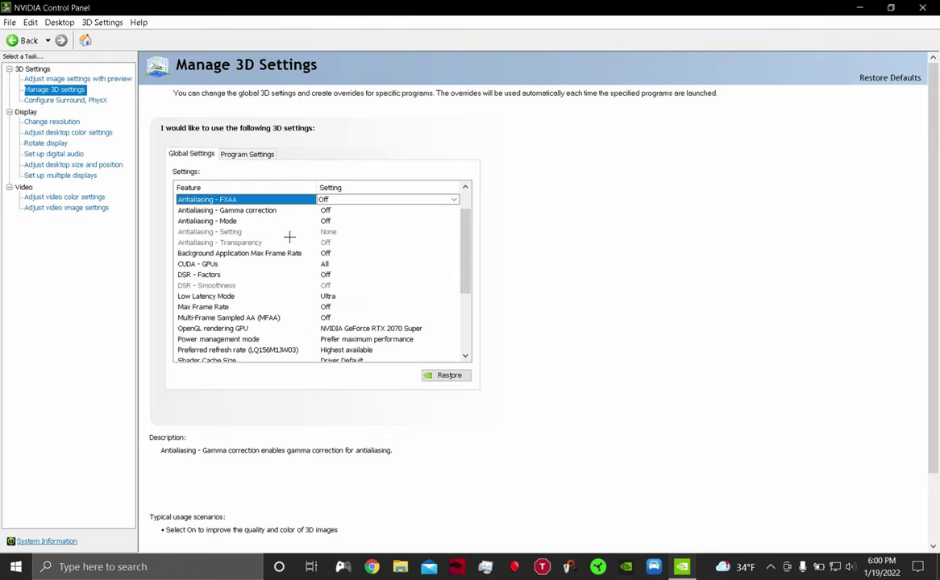
left_click(247, 254)
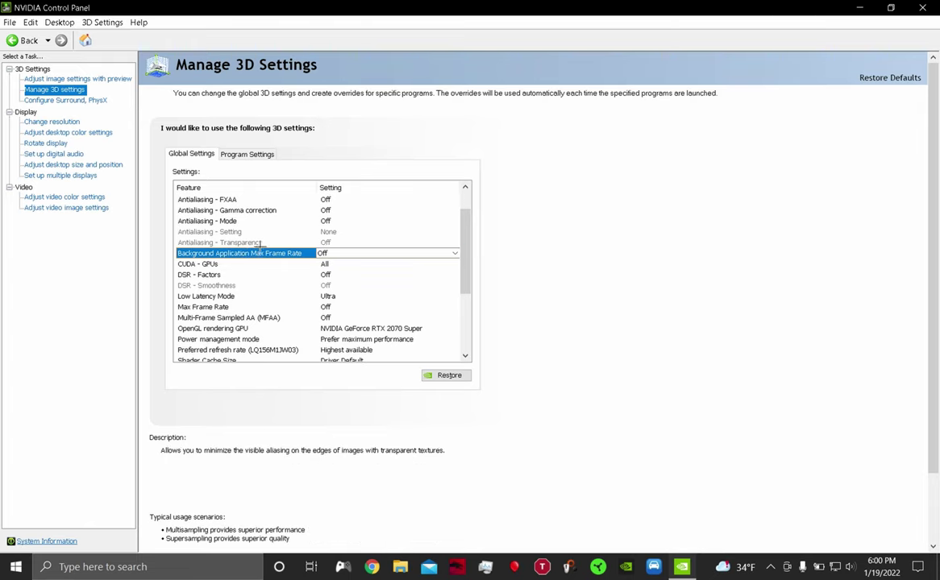
left_click(211, 264)
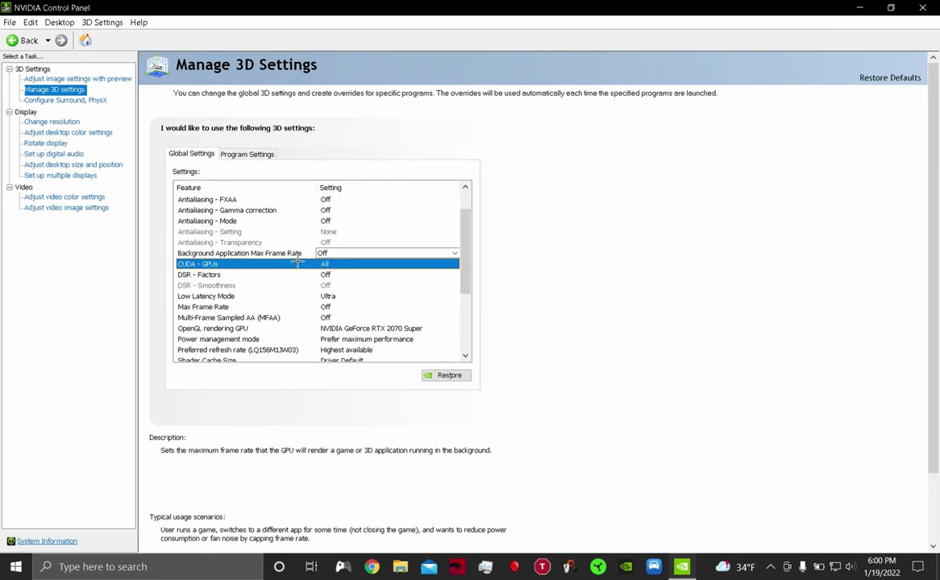
left_click(345, 263)
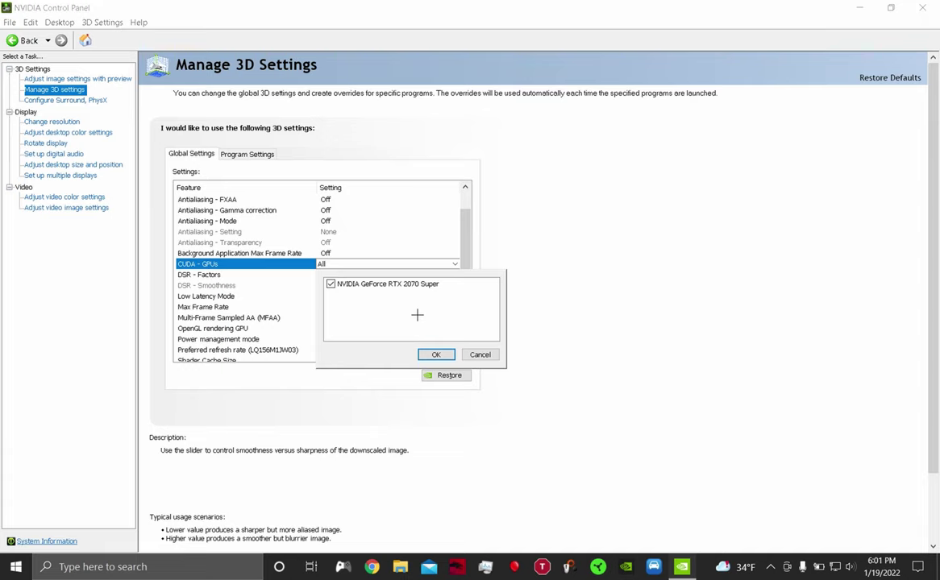
left_click(480, 354)
left_click(210, 275)
left_click(321, 276)
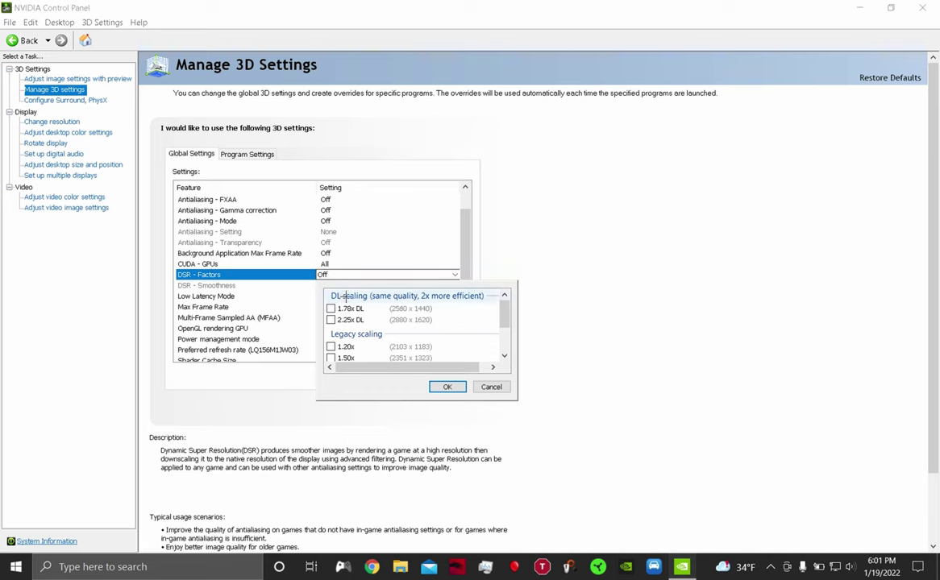
scroll(415, 318, "down", 2)
scroll(419, 320, "up", 2)
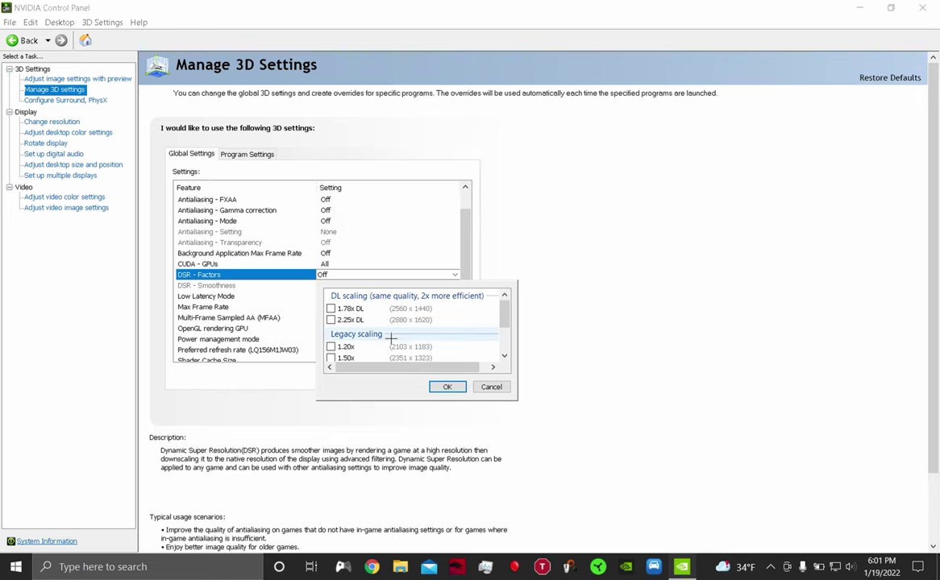
scroll(395, 341, "down", 2)
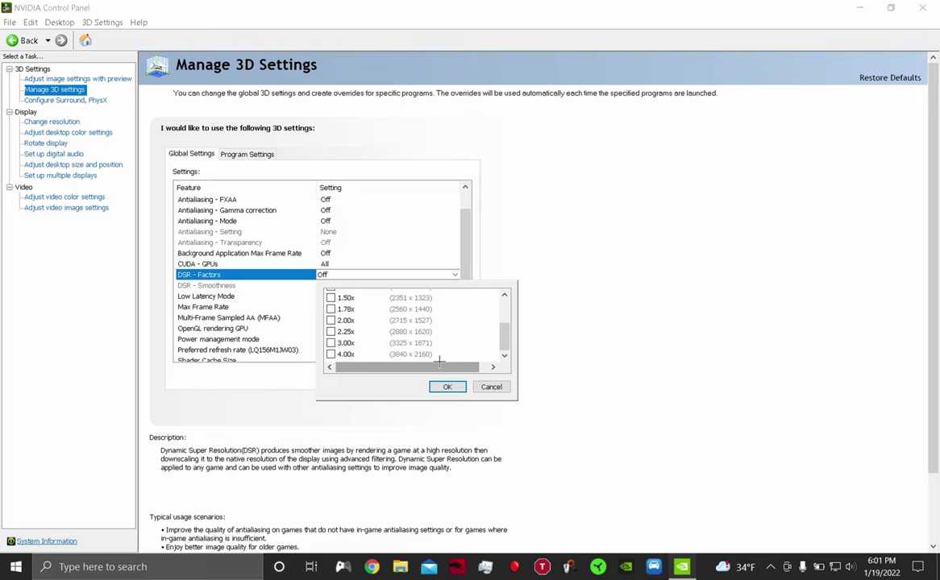
left_click(491, 386)
left_click(254, 286)
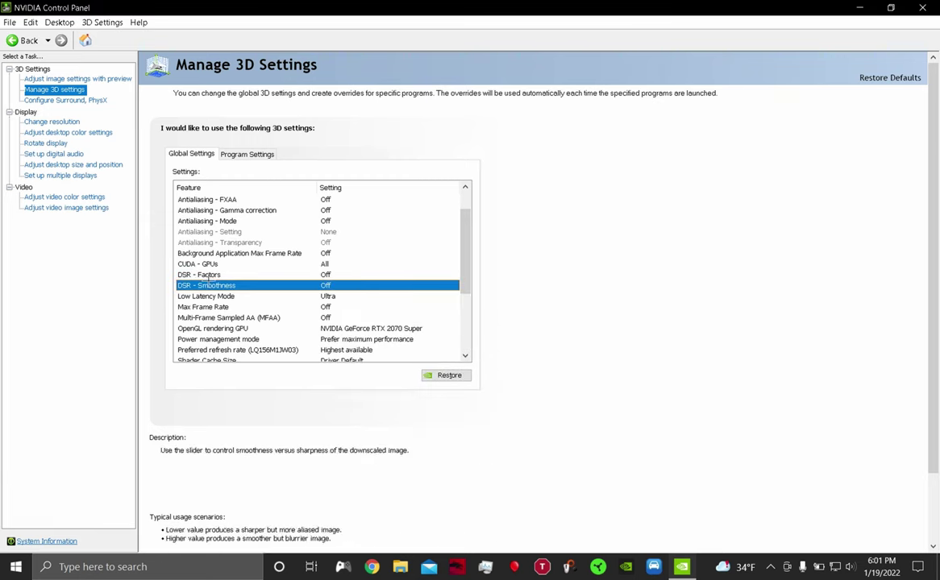
left_click(267, 298)
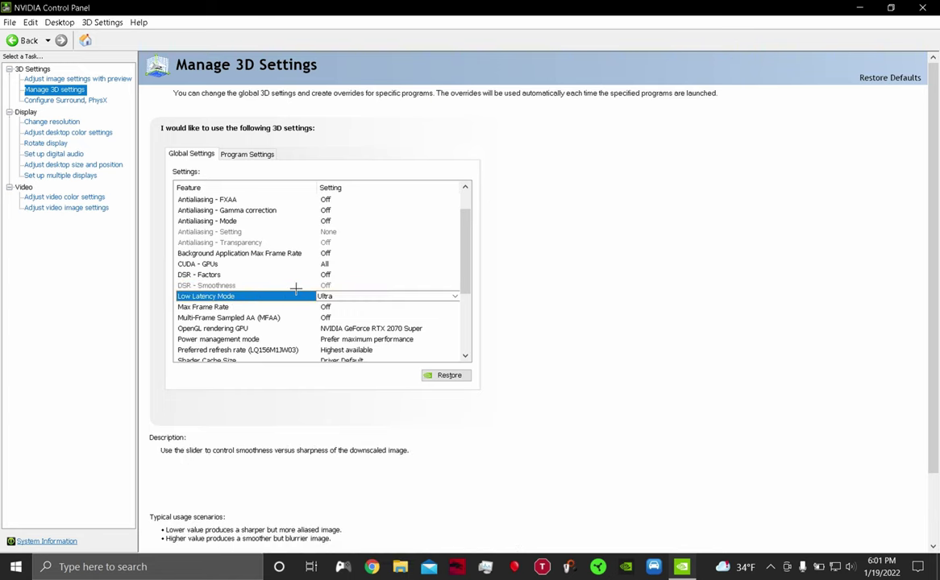
left_click(333, 296)
left_click(332, 295)
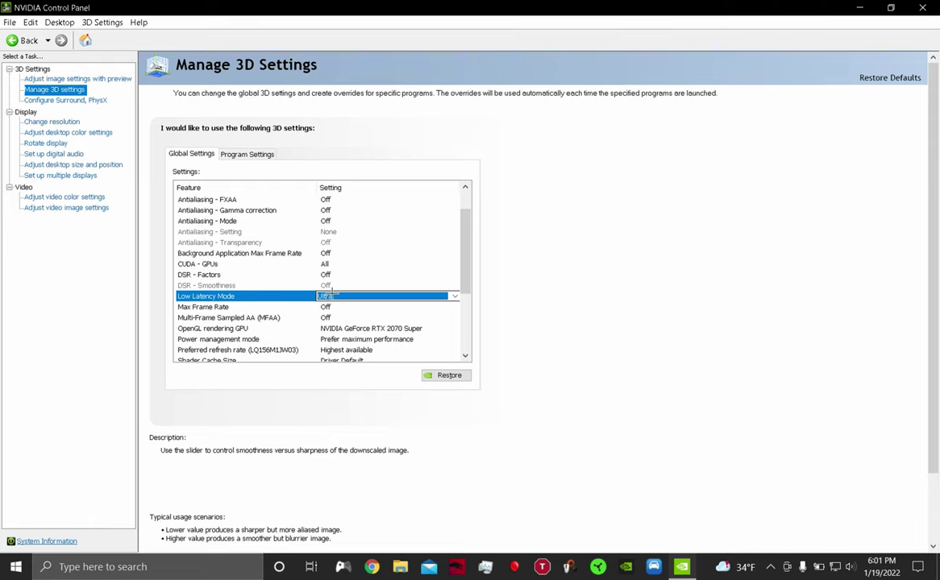
left_click(212, 306)
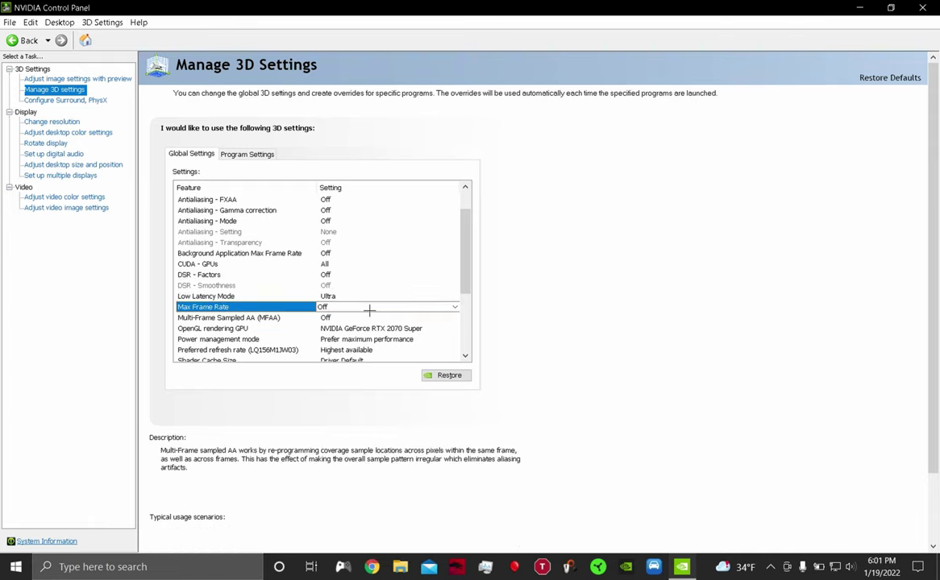
left_click(369, 307)
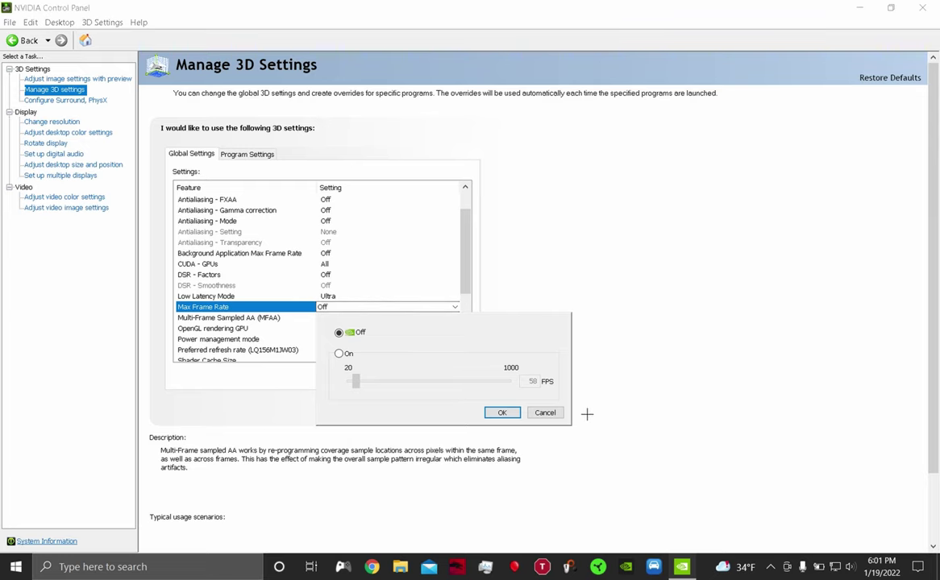
left_click(543, 413)
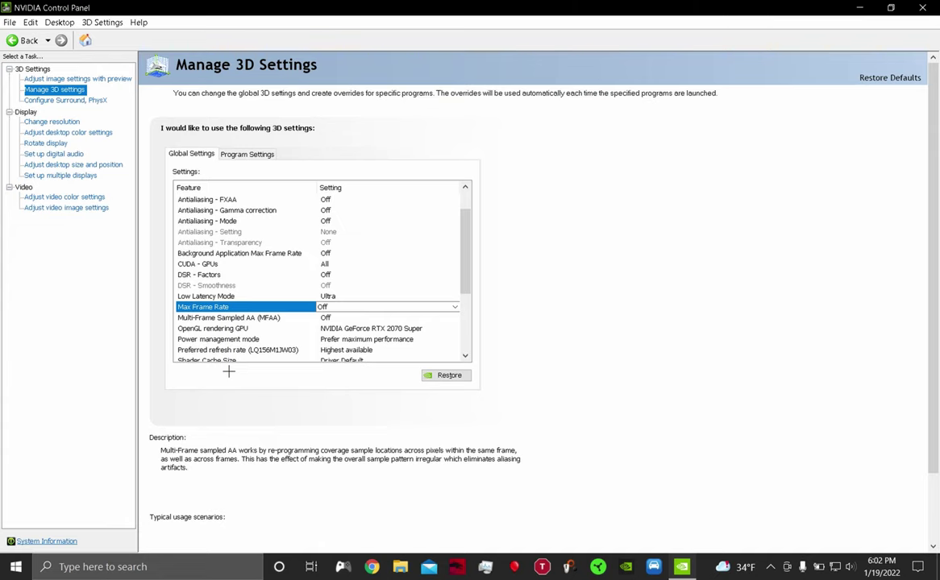
- Keep MFAA Off and the RTX 2070 Super as the OpenGL rendering GPU
left_click(232, 318)
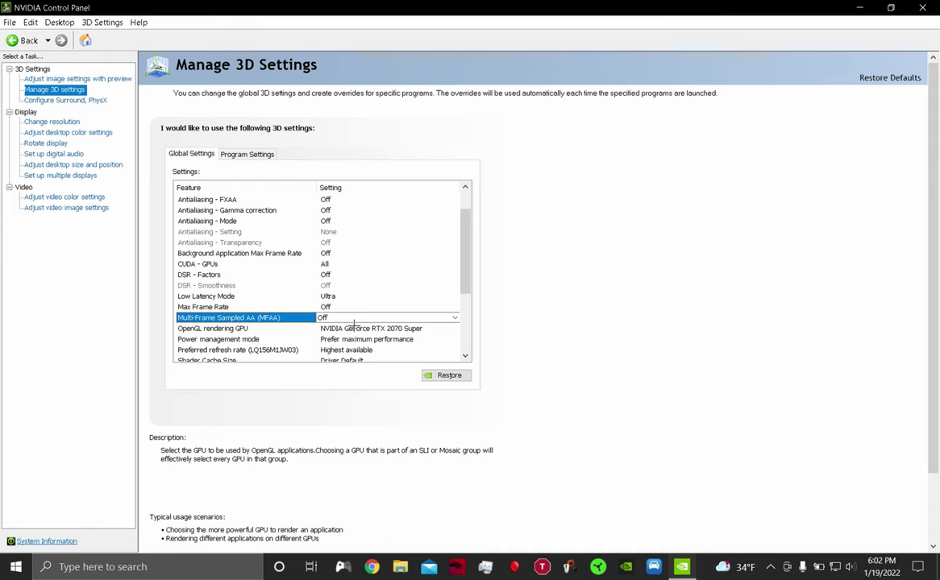
left_click(355, 317)
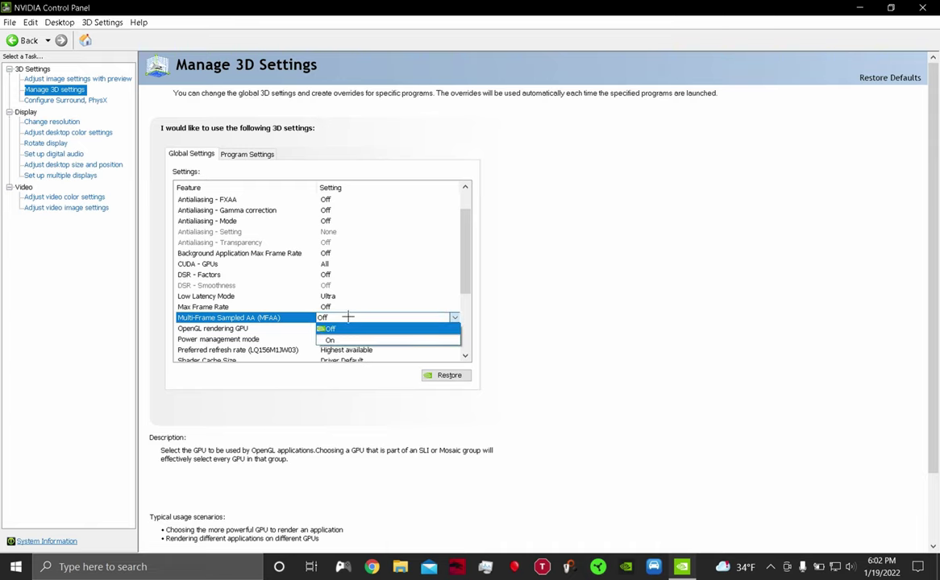
left_click(266, 319)
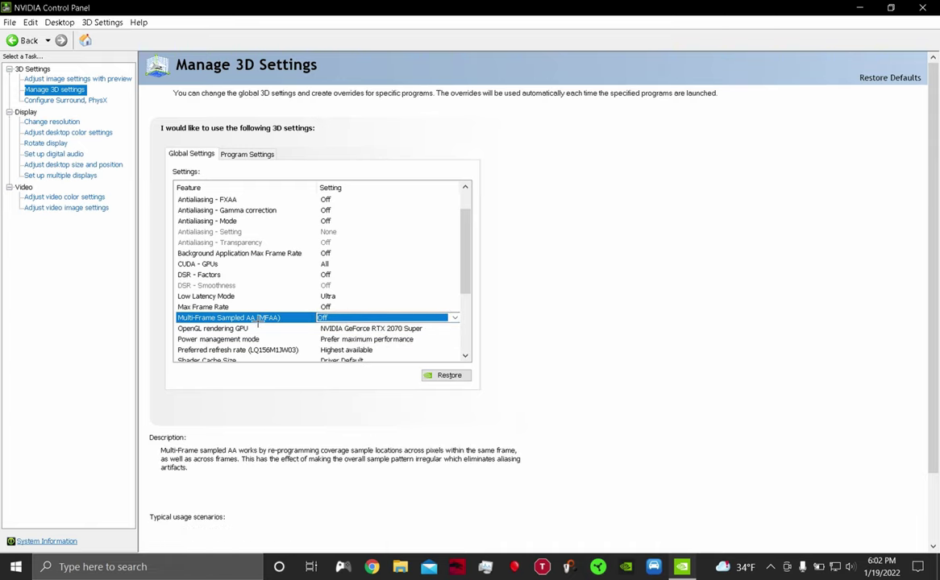
scroll(258, 322, "down", 2)
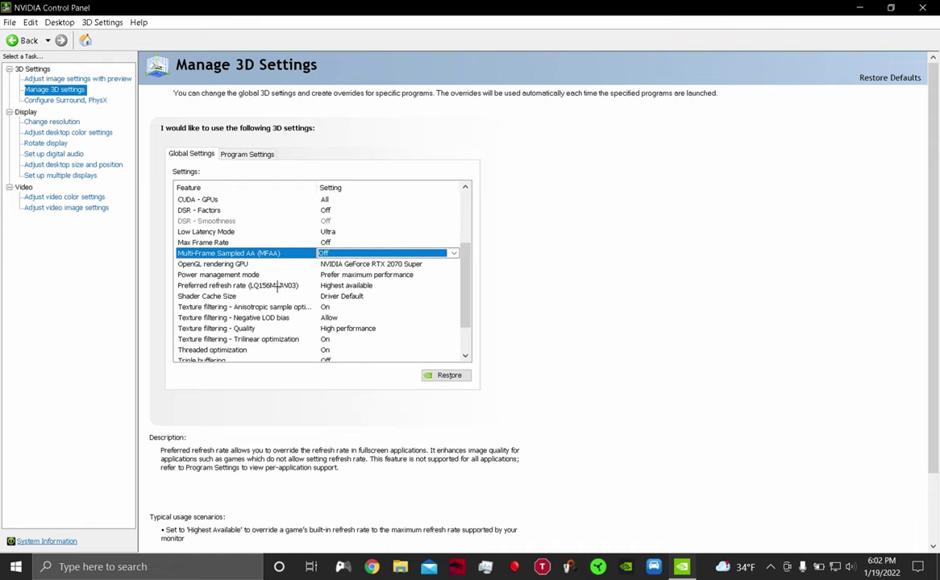
left_click(260, 263)
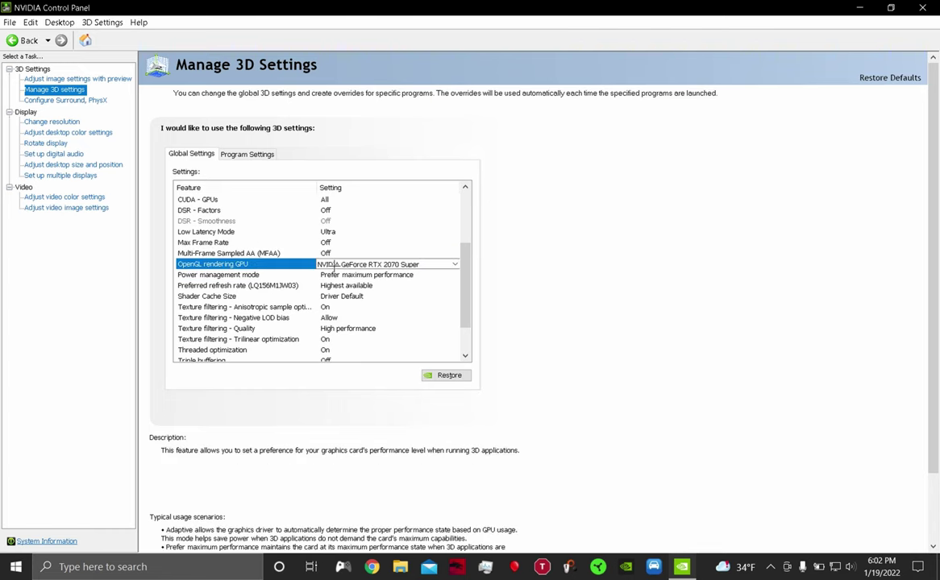
left_click(335, 274)
left_click(333, 264)
left_click(334, 264)
left_click(278, 264)
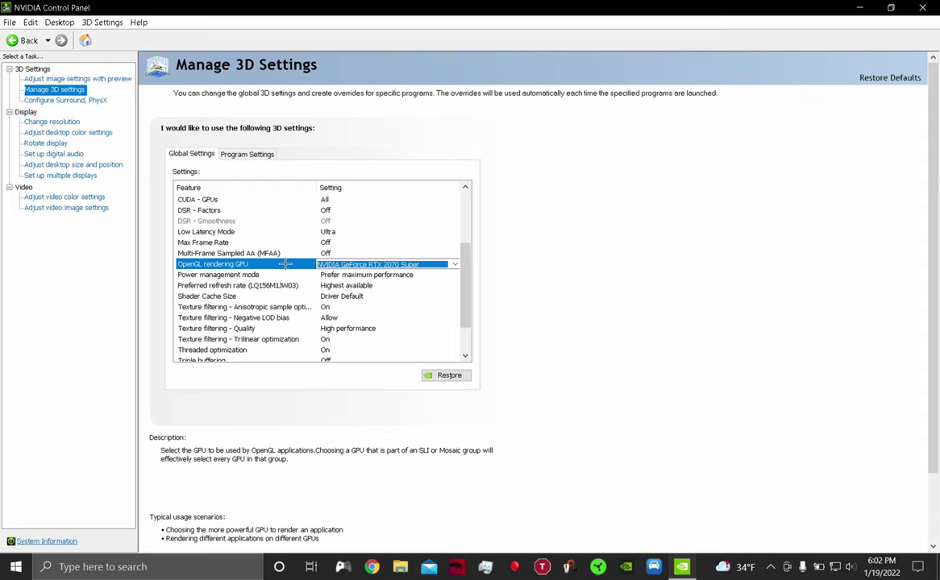
- Keep Prefer maximum performance power mode, Highest available refresh rate and Driver Default shader cache
left_click(346, 277)
left_click(346, 277)
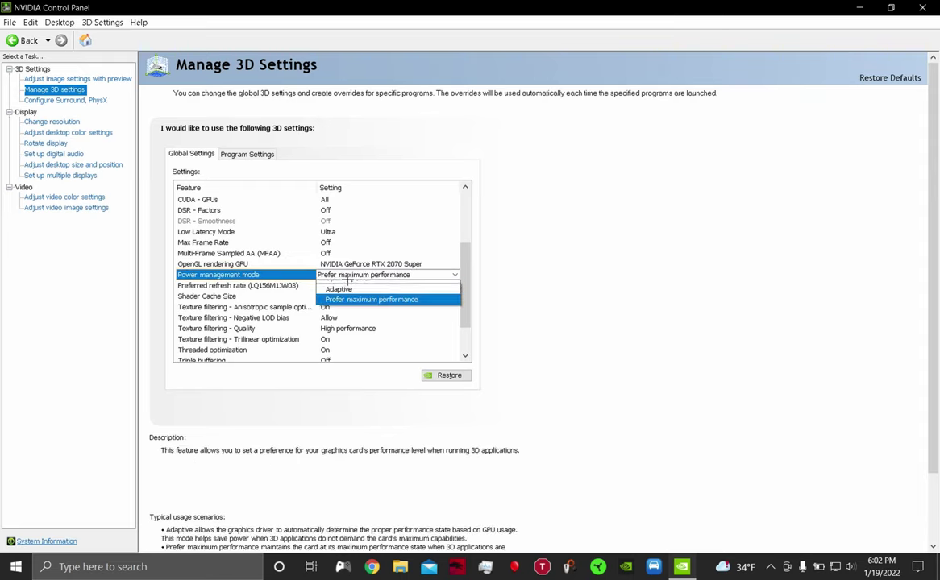
left_click(340, 306)
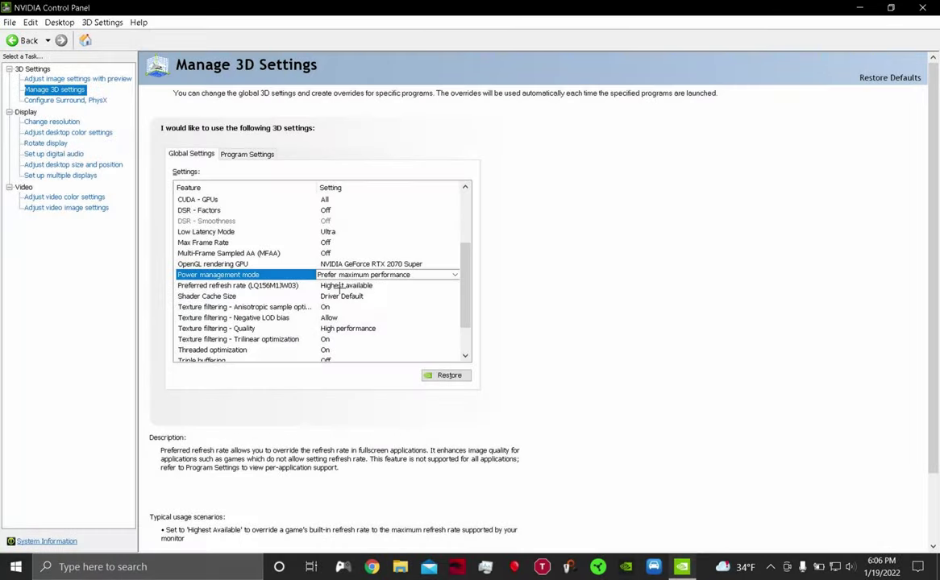
left_click(338, 286)
left_click(339, 286)
left_click(339, 286)
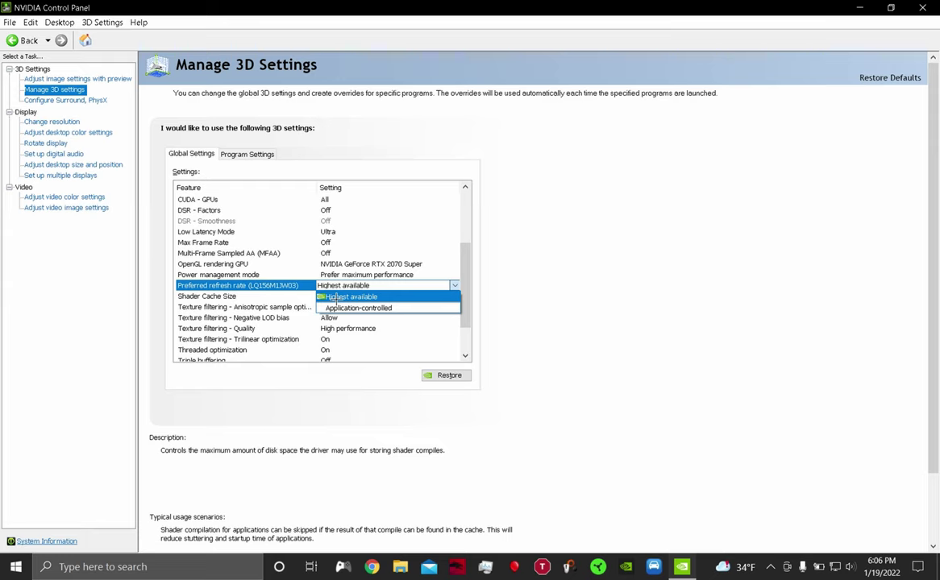
left_click(685, 274)
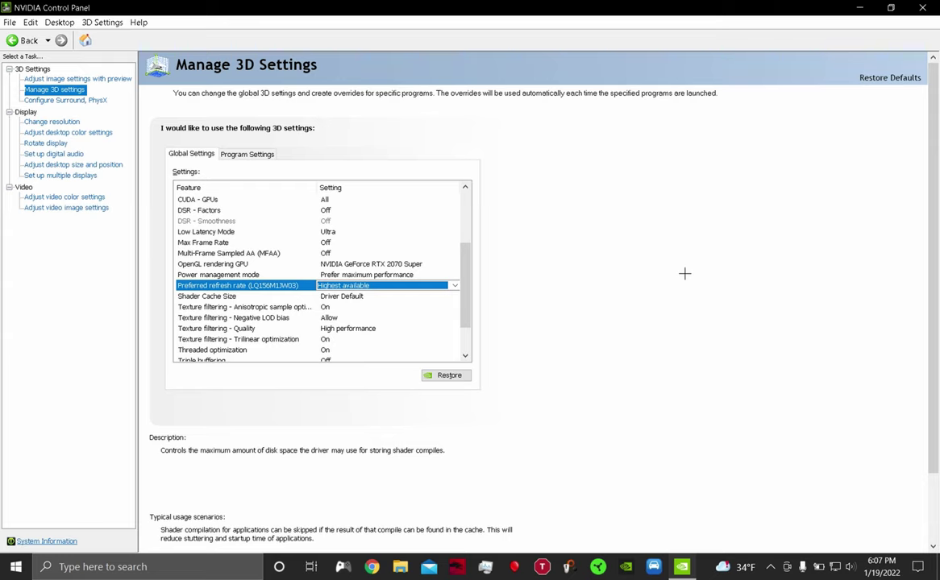
left_click(369, 296)
left_click(371, 297)
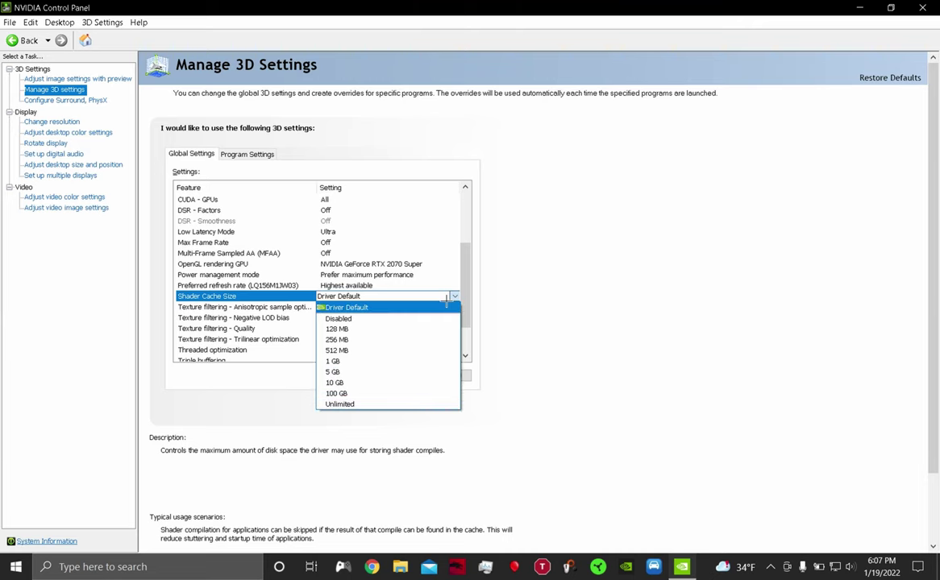
left_click(355, 307)
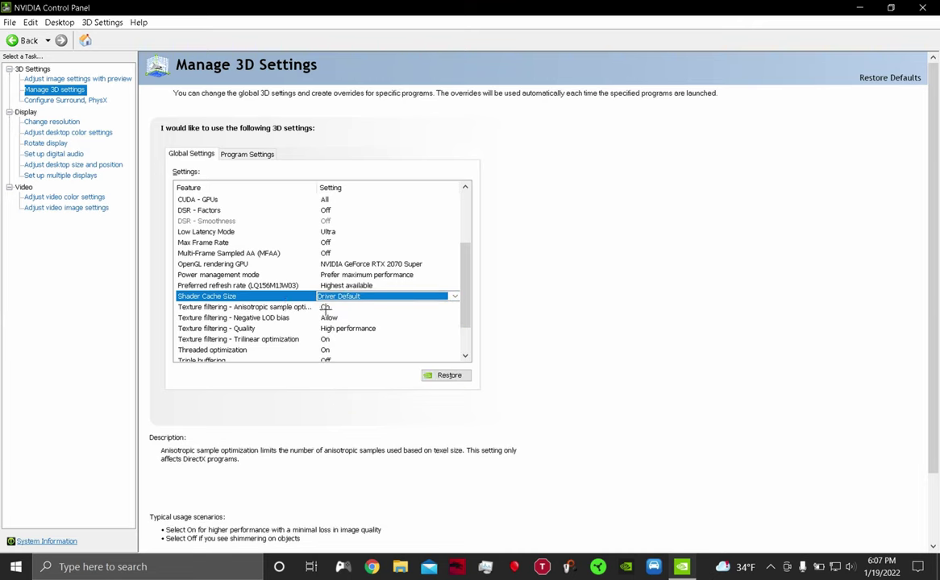
- Turn Anisotropic sample optimization Off and set Negative LOD bias to Clamp
scroll(325, 307, "down", 1)
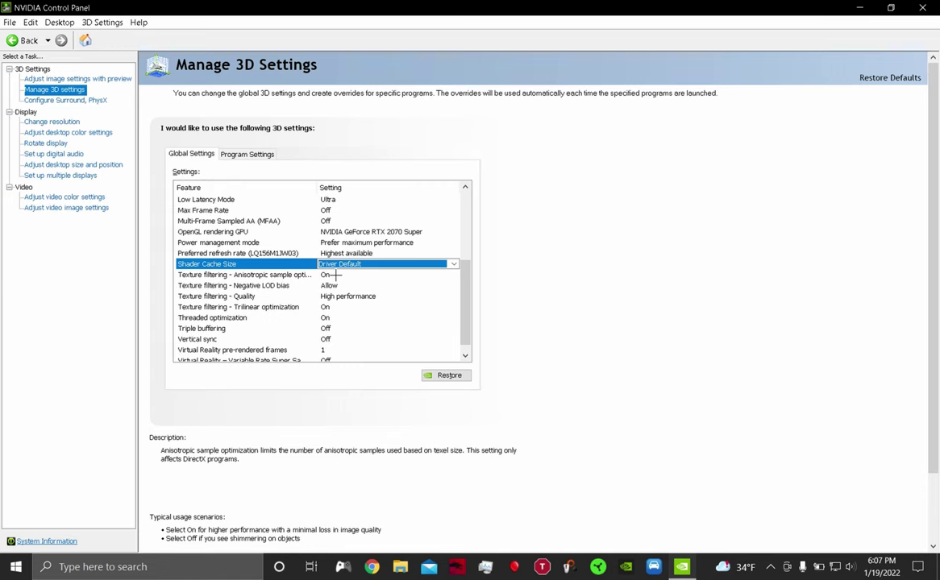
left_click(333, 275)
left_click(333, 275)
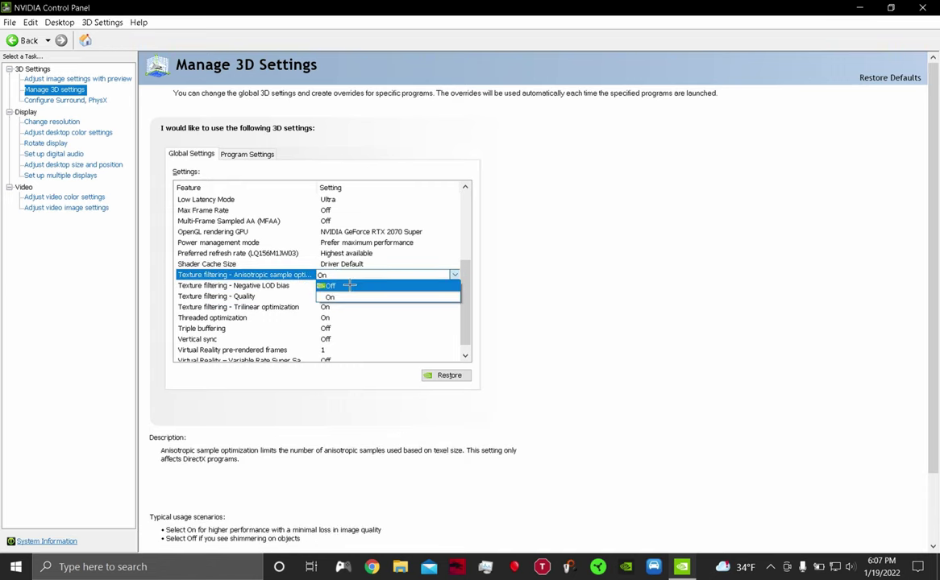
left_click(350, 285)
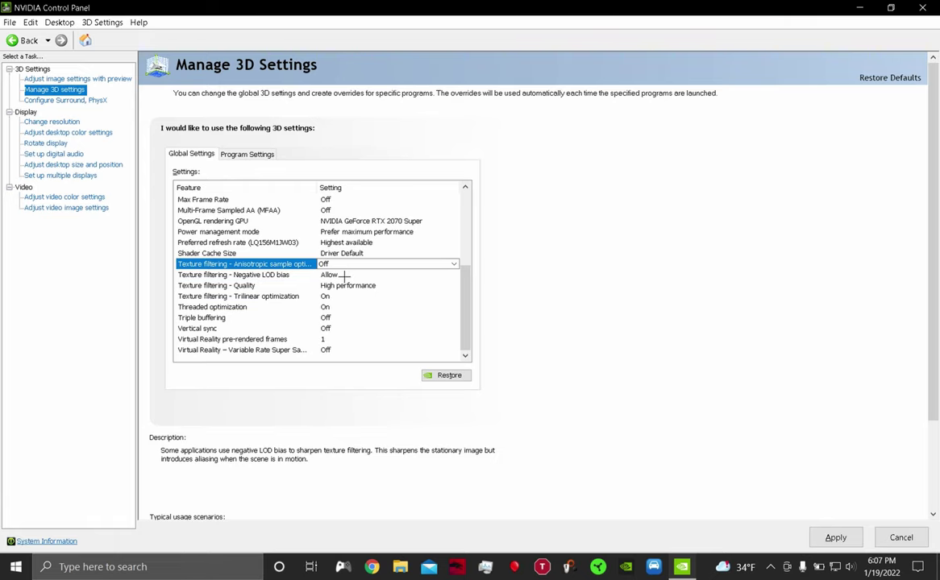
left_click(345, 274)
left_click(345, 275)
left_click(343, 295)
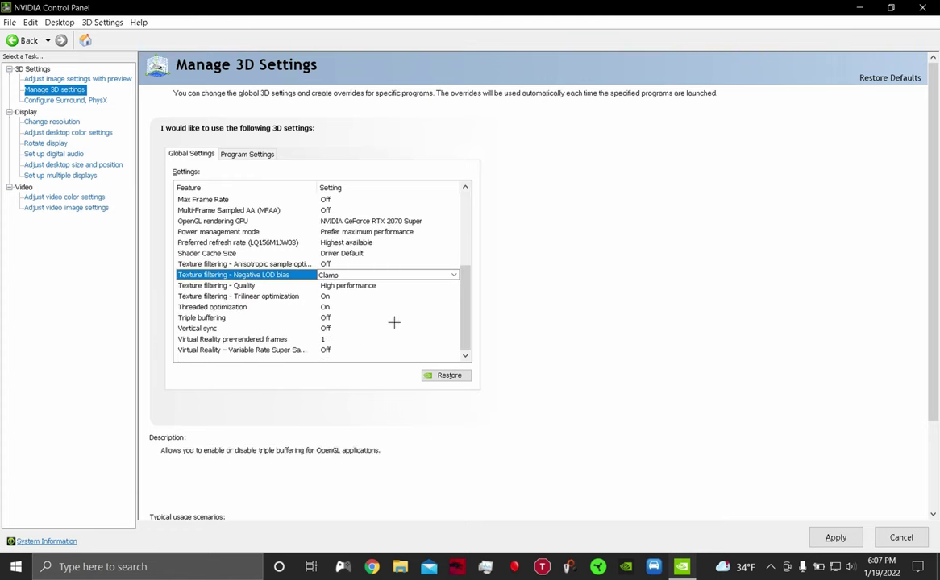
- Keep texture filtering Quality at High performance, confirm Vertical sync Off, and apply the settings
left_click(373, 286)
left_click(372, 285)
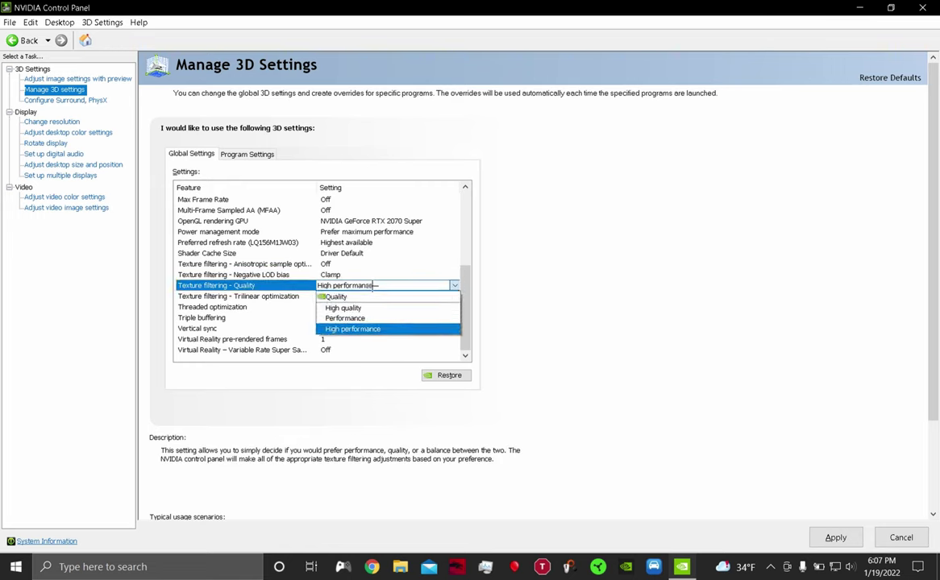
left_click(372, 327)
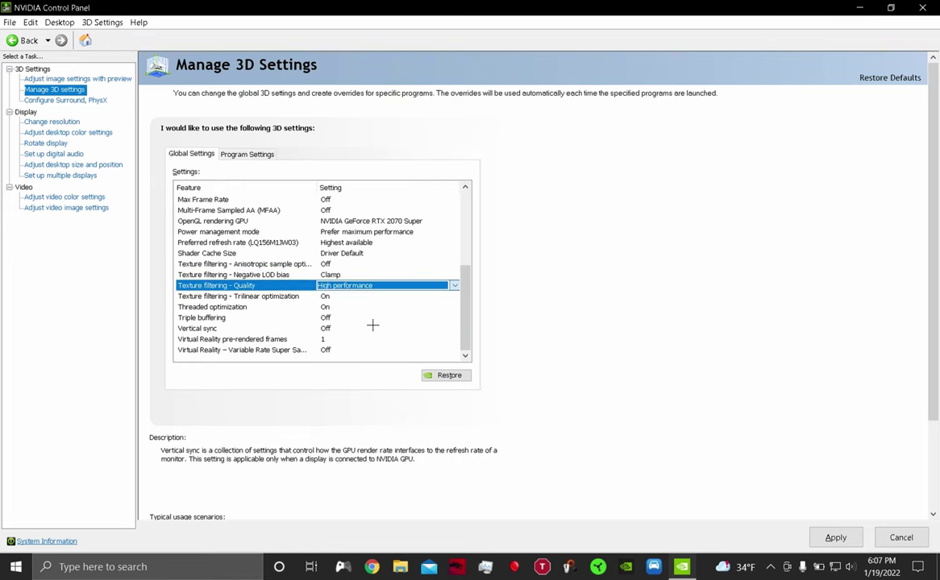
left_click(342, 296)
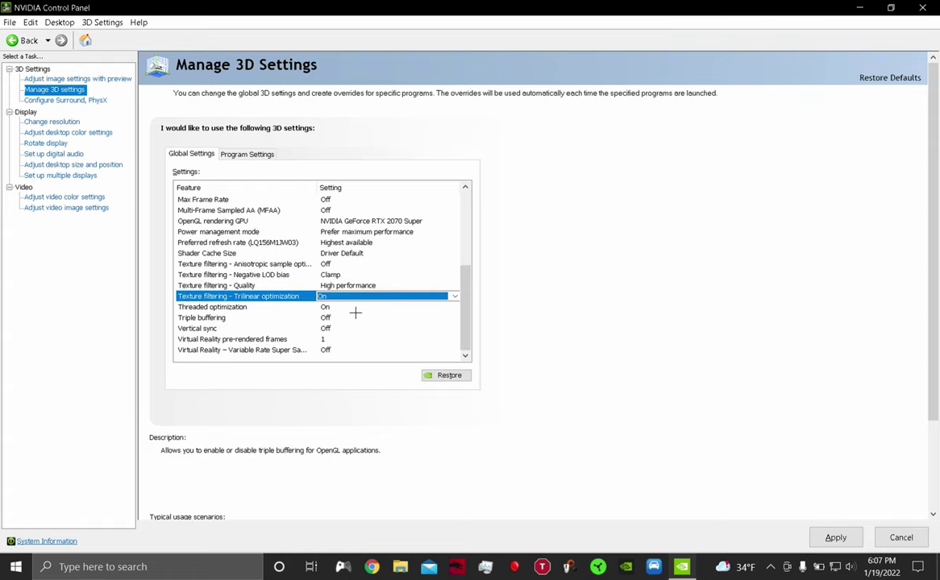
left_click(352, 314)
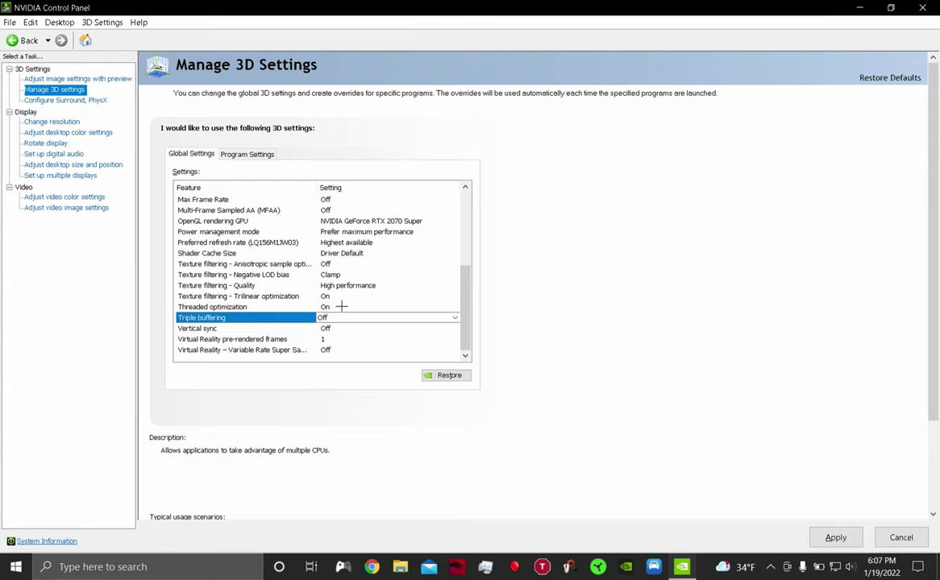
left_click(336, 307)
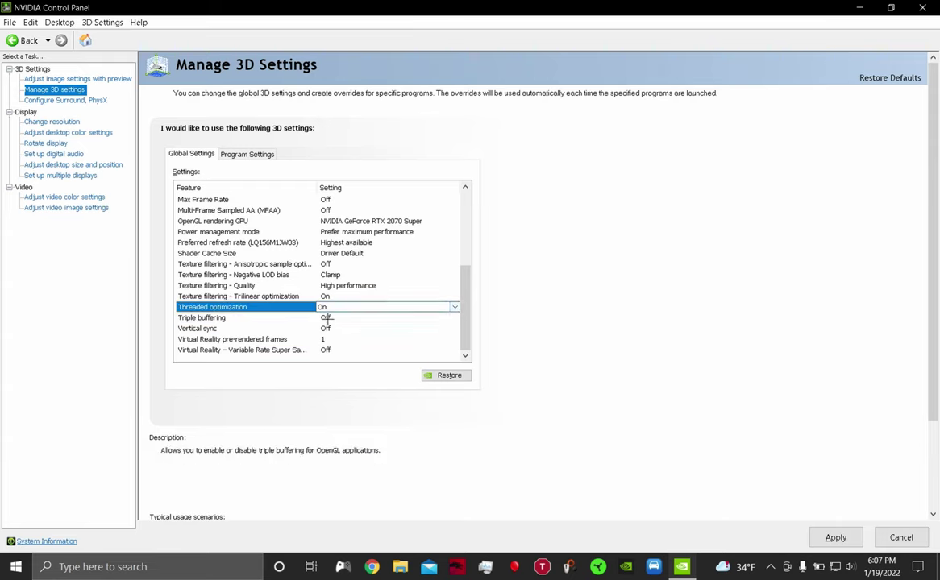
left_click(326, 328)
left_click(330, 328)
left_click(347, 338)
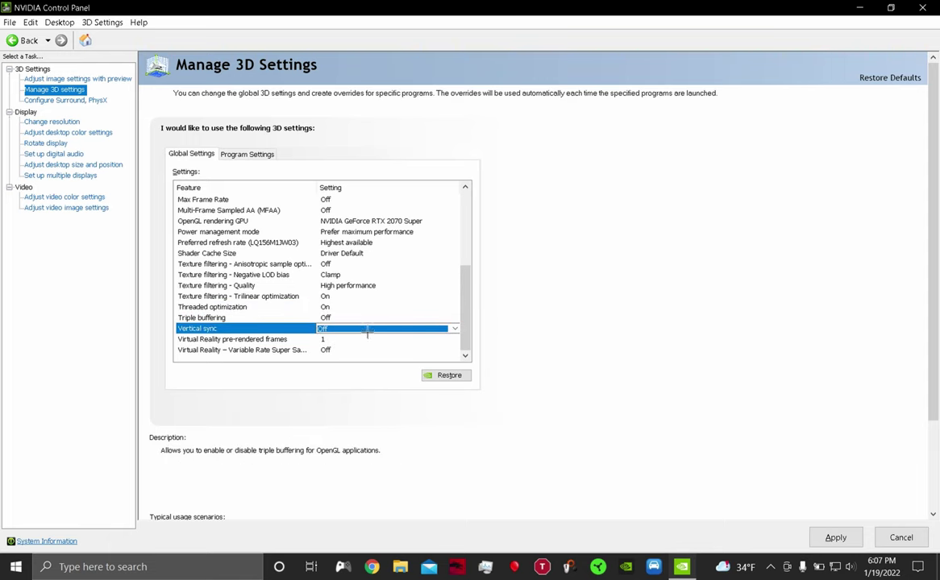
left_click(835, 537)
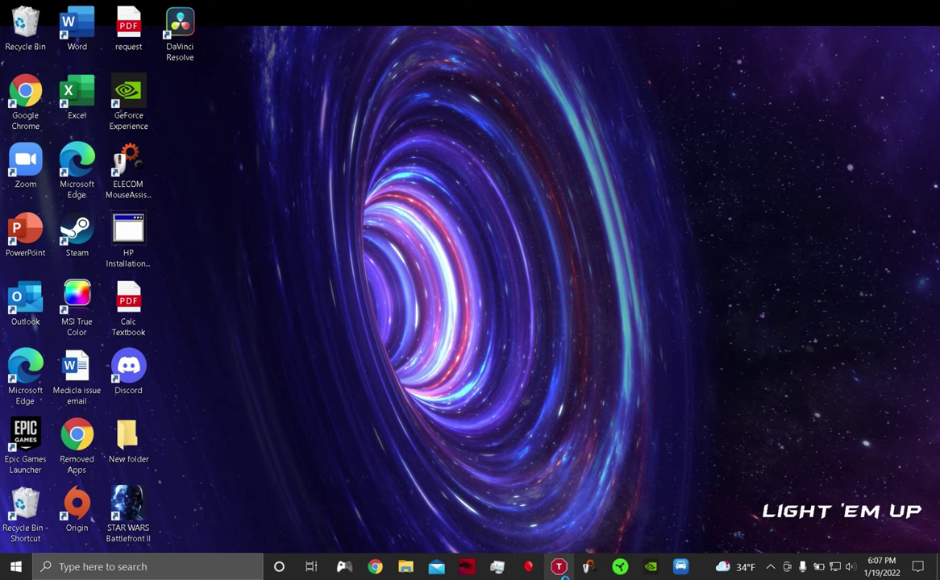
- Download ThrottleStop_9.4.zip from TechPowerUp's US-4 server and show it in Downloads
left_click(558, 566)
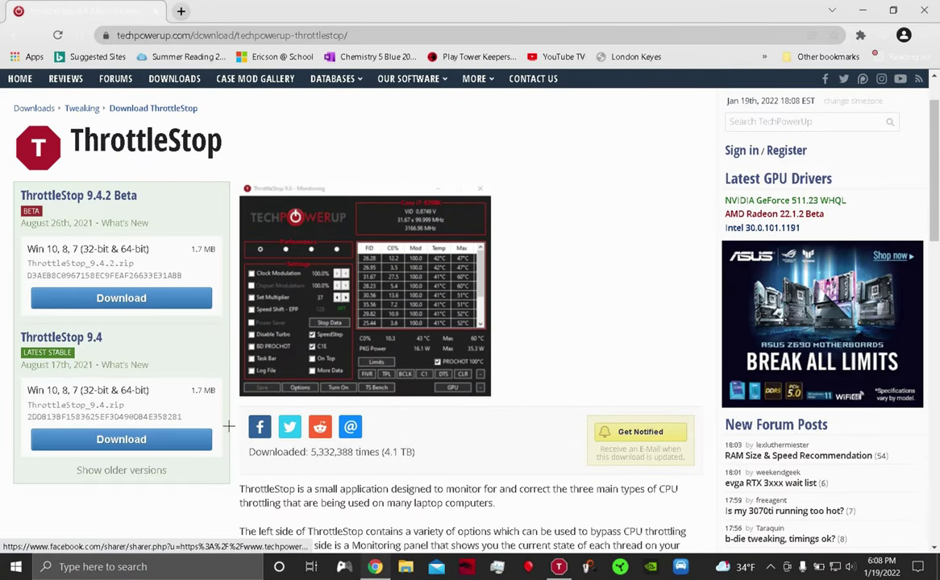
left_click(169, 440)
scroll(115, 297, "down", 2)
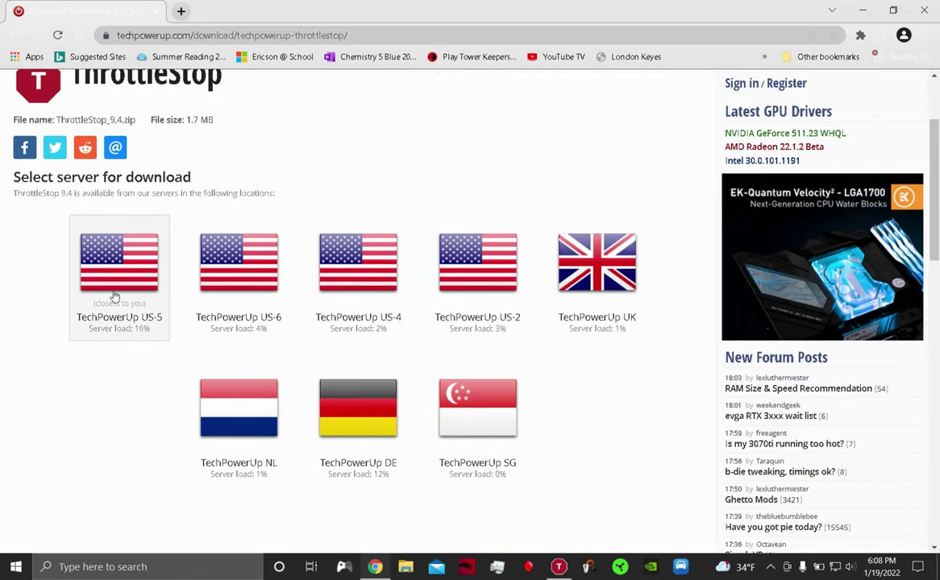
left_click(352, 305)
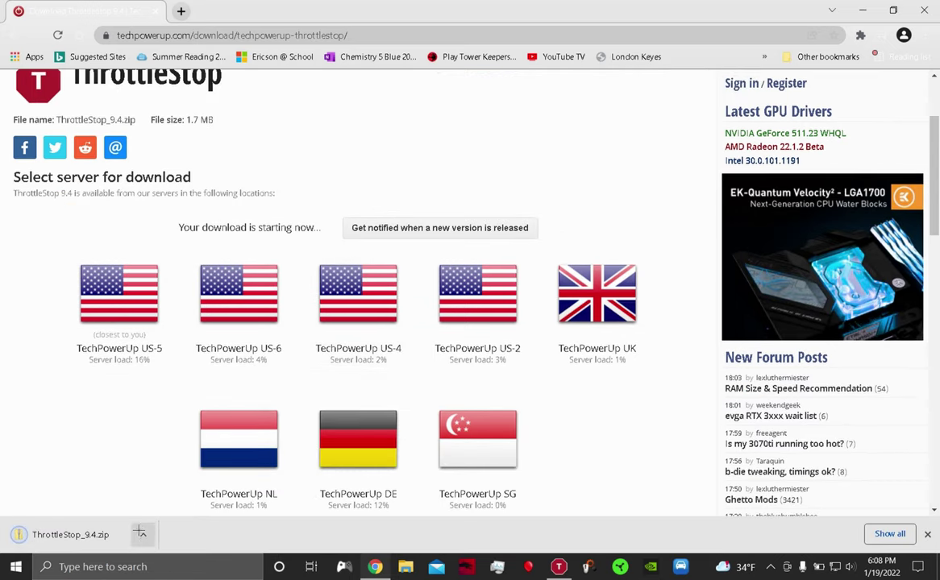
left_click(140, 532)
left_click(171, 493)
- Extract the ThrottleStop 9.4 zip and delete the original archive
right_click(251, 191)
left_click(326, 264)
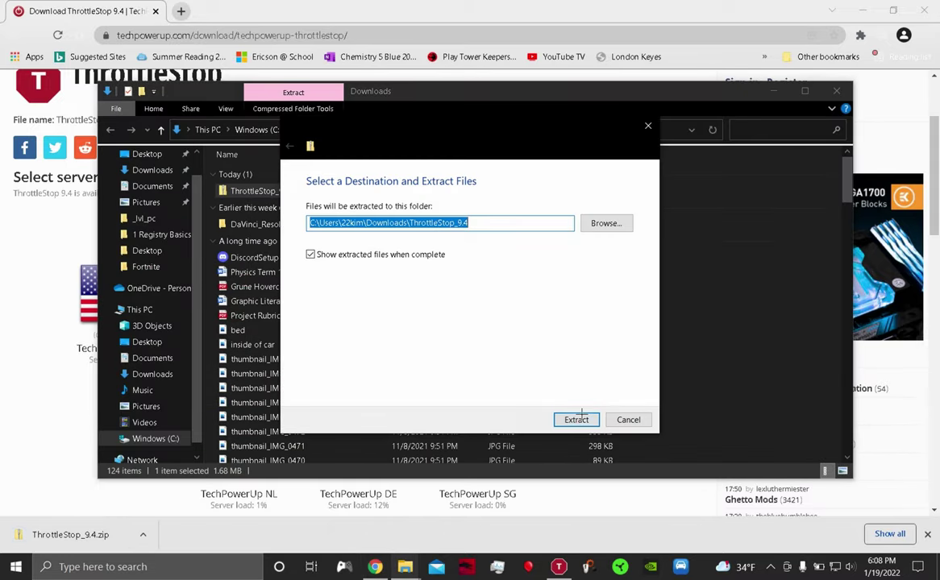
left_click(581, 415)
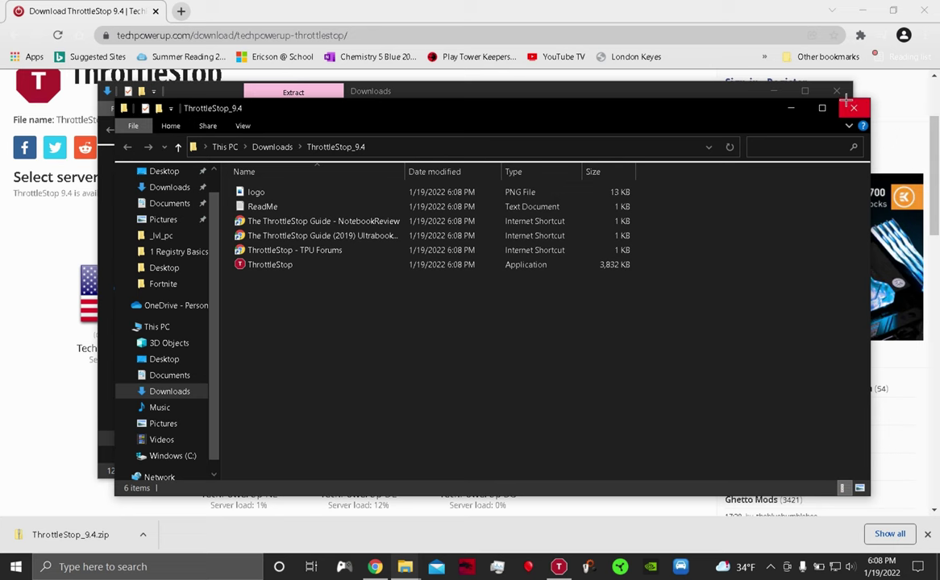
left_click(850, 105)
key("Delete")
- Launch ThrottleStop from the ThrottleStop_9.4 folder, dismiss the already-running error, and close Explorer
double_click(395, 190)
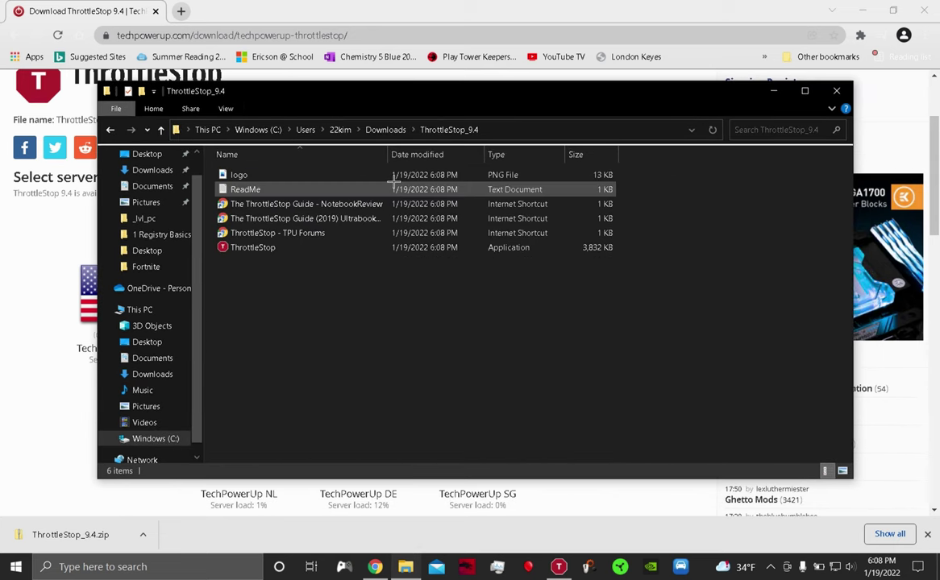
double_click(320, 245)
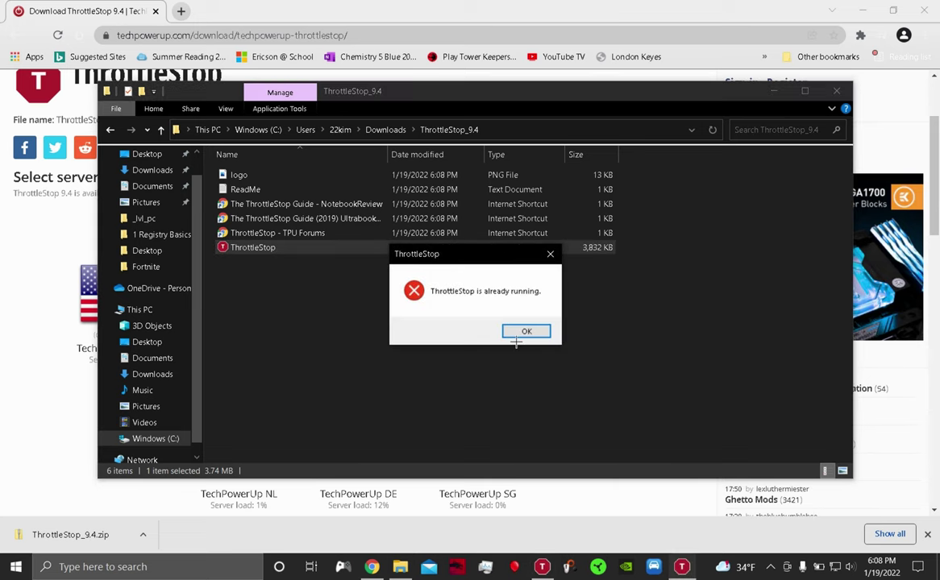
left_click(524, 331)
left_click(835, 91)
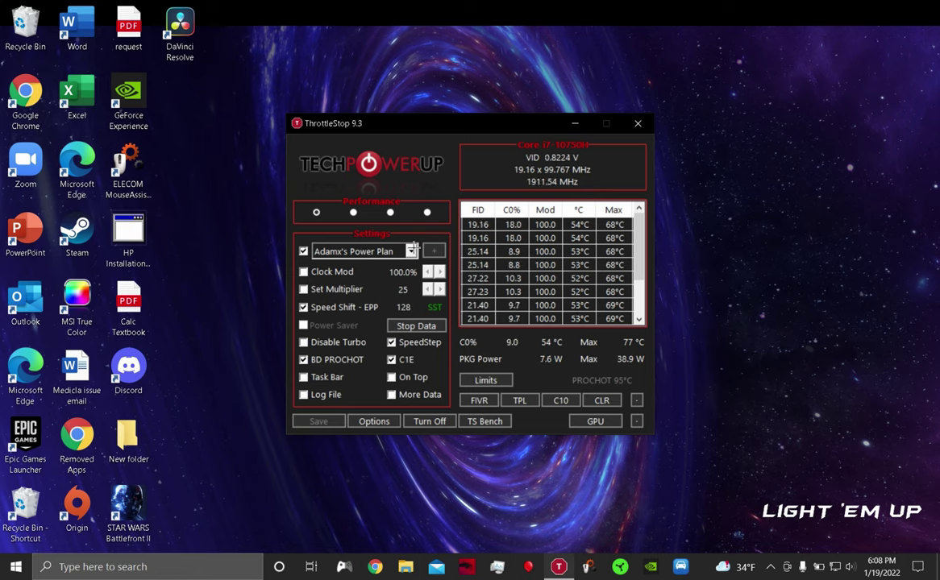
- Try Ultimate Performance, then restore Adamx's Power Plan and save the ThrottleStop settings
left_click(411, 252)
left_click(354, 301)
left_click(400, 252)
left_click(358, 312)
left_click(320, 421)
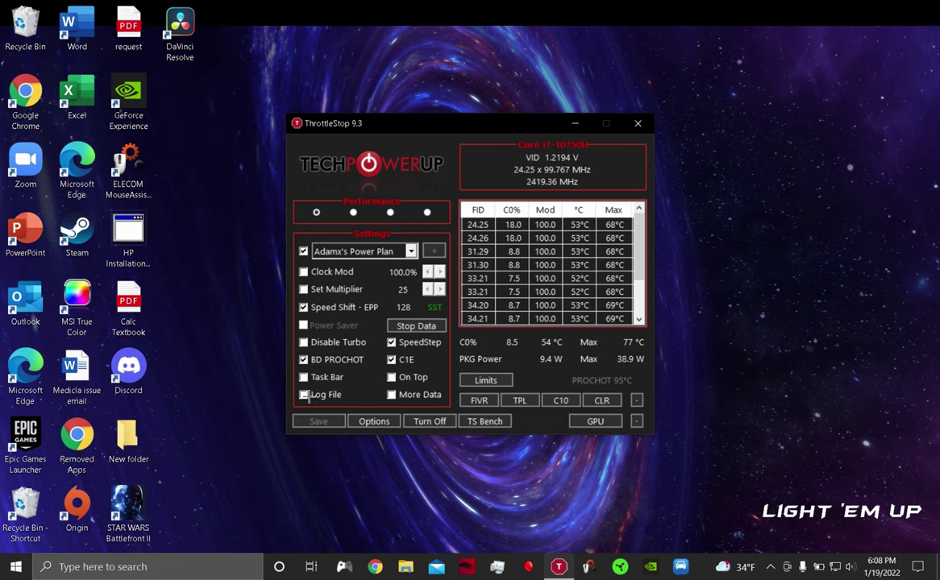
- Lower the display brightness to 0 through the 'br' brightness settings, then close Settings
left_click(149, 567)
type("br")
key("Return")
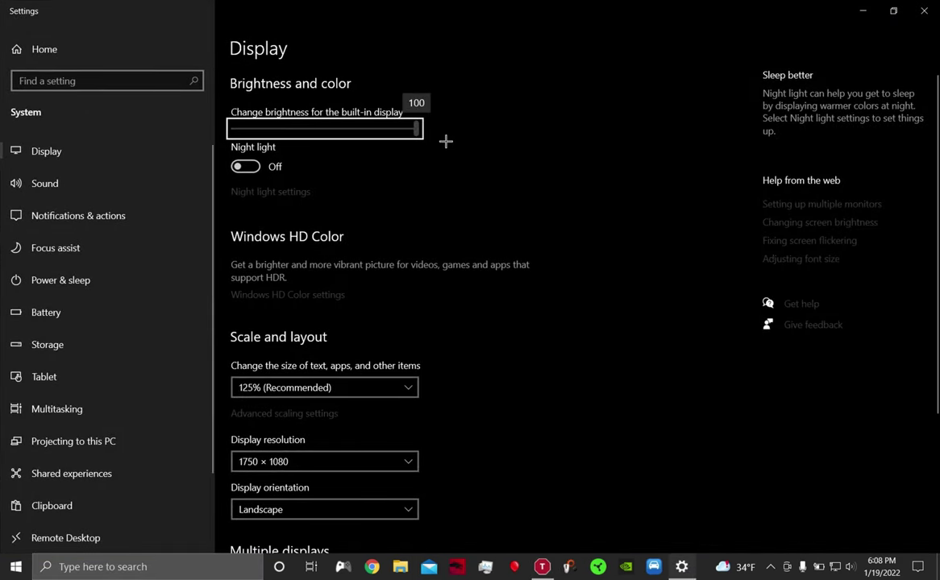
left_click_drag(402, 129, 119, 155)
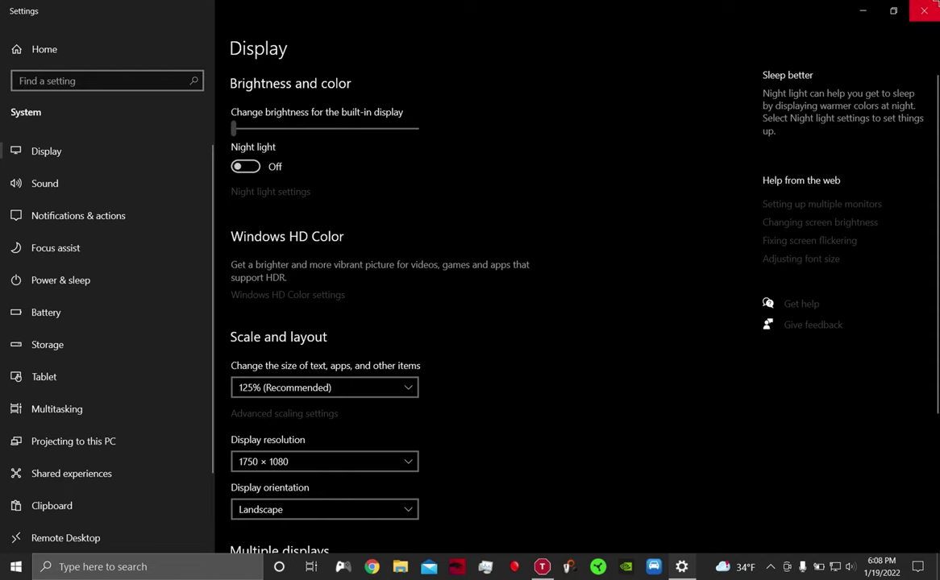
left_click(923, 11)
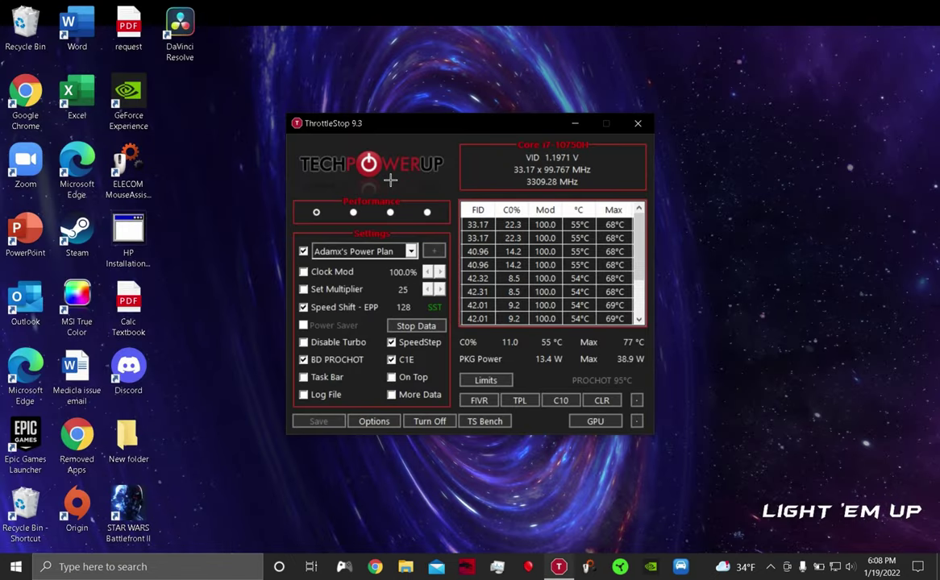
- Reopen the brightness settings to check them, then close Settings to return to ThrottleStop
left_click(250, 574)
type("br")
key("Return")
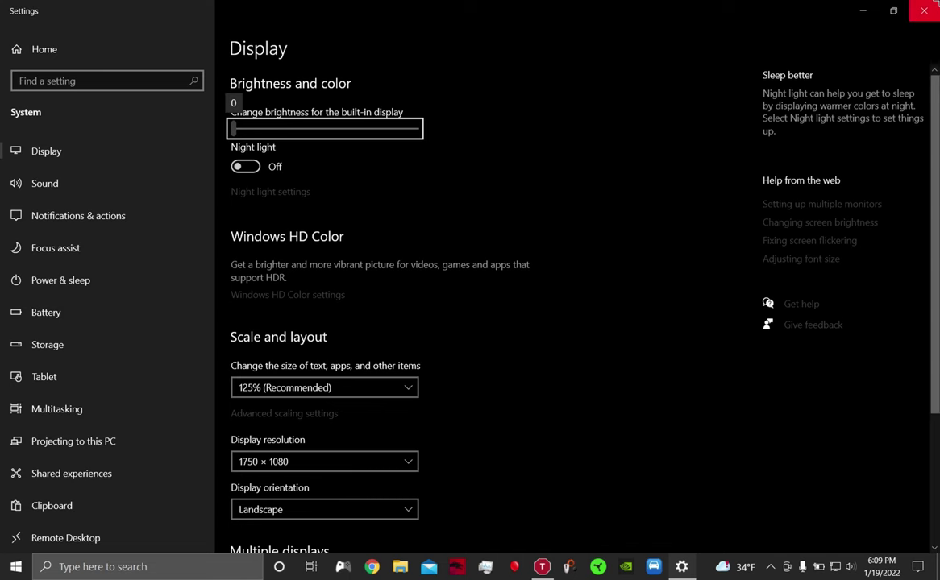
left_click(923, 10)
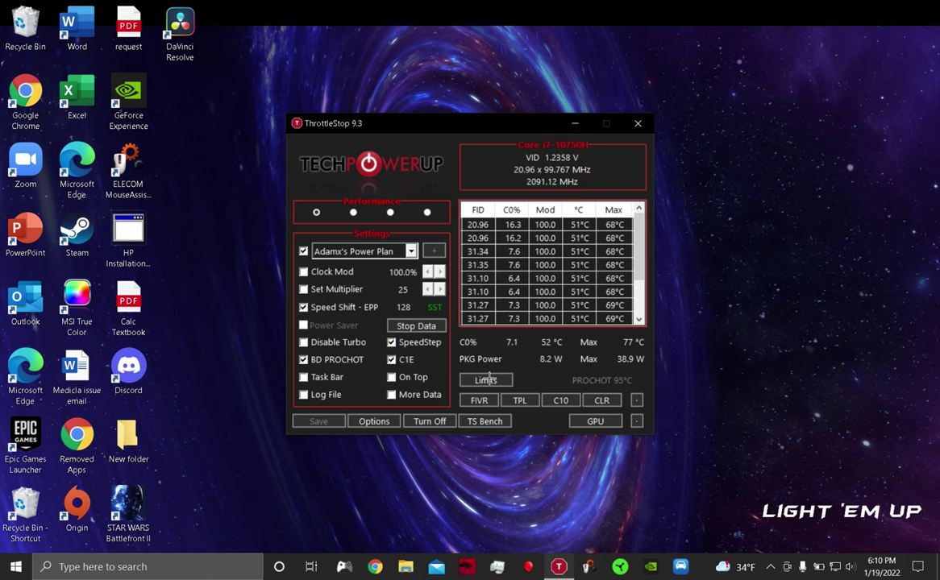
left_click(481, 400)
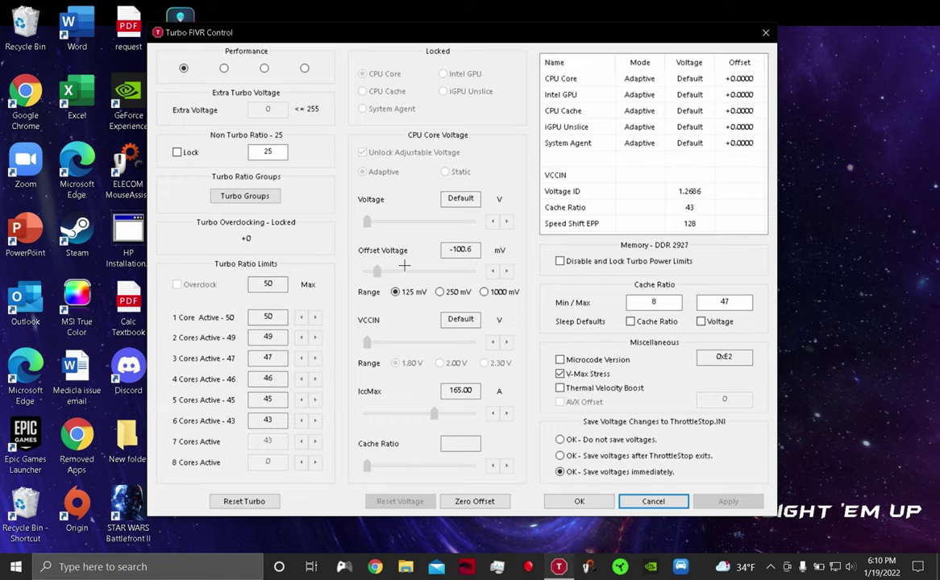
left_click_drag(545, 33, 556, 29)
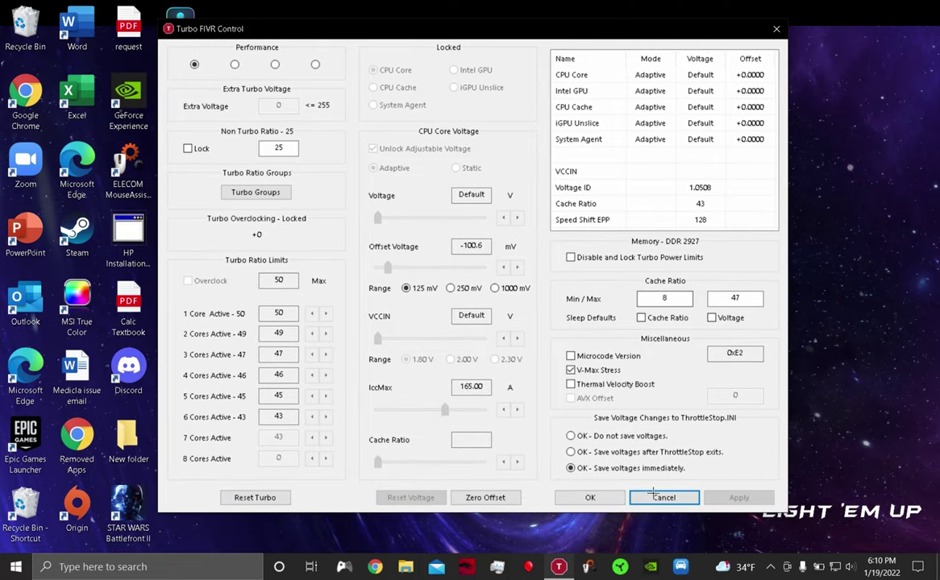
left_click(657, 496)
- Review the -100.6 mV core offset voltage in Turbo FIVR Control, then close that window
left_click(479, 401)
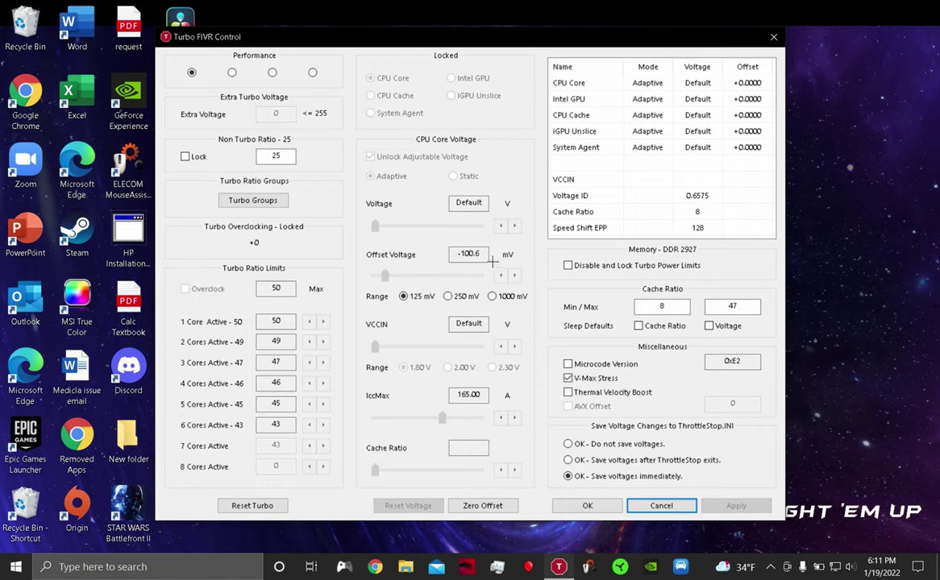
left_click(474, 256)
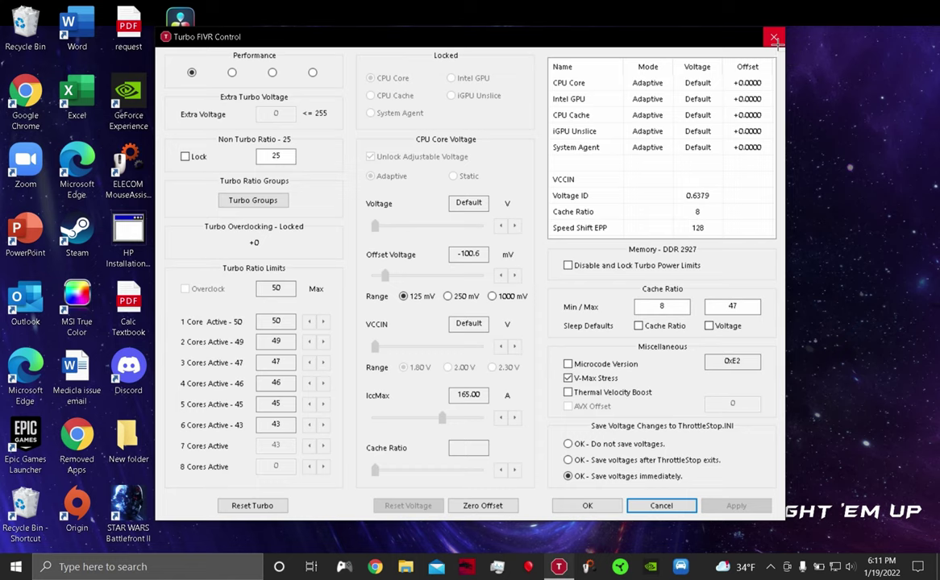
left_click(774, 38)
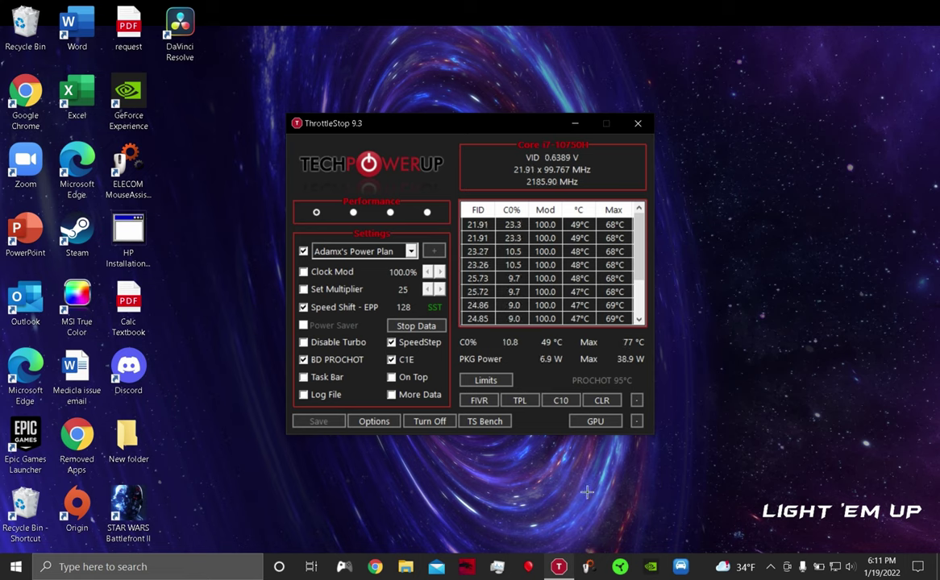
- Check PL1 and PL2 at 200 in Turbo Power Limits, then minimise ThrottleStop
left_click(519, 401)
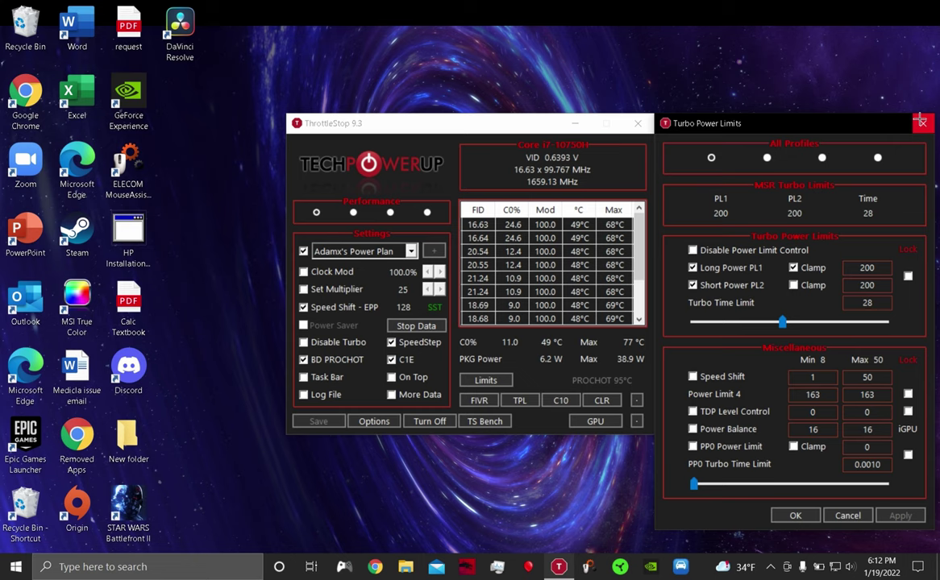
left_click(920, 121)
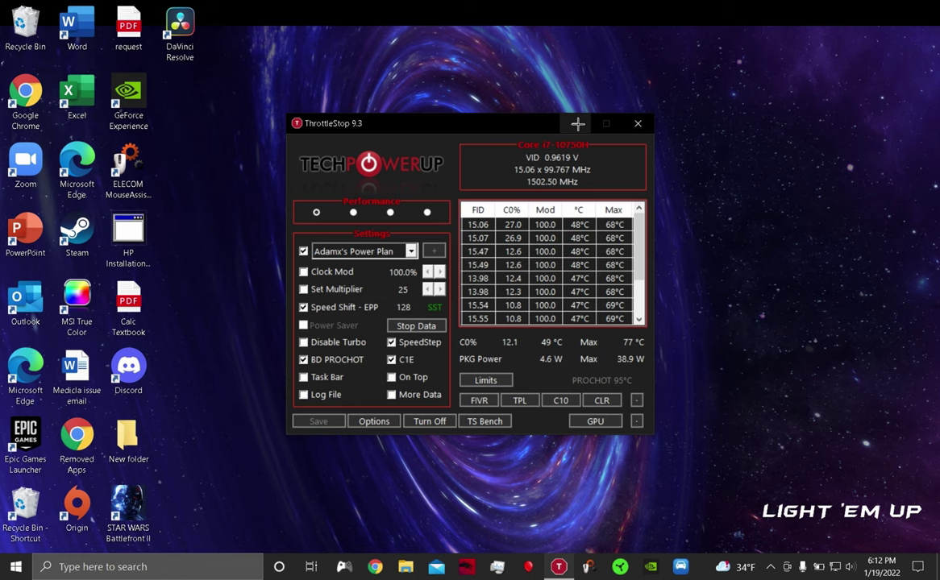
left_click(577, 123)
- Dismiss Windows search and launch NVIDIA Control Panel from the desktop context menu
left_click(134, 568)
key("Escape")
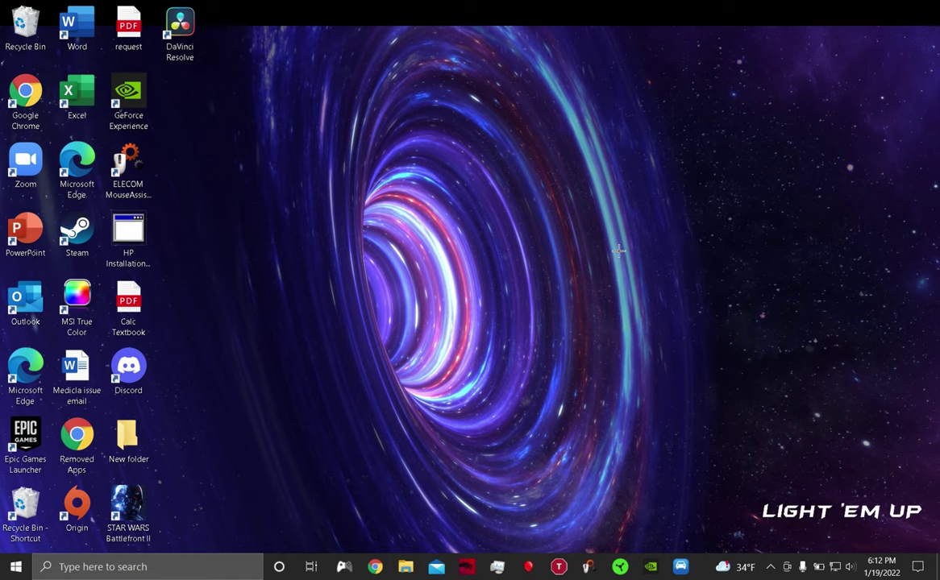
right_click(619, 251)
left_click(660, 360)
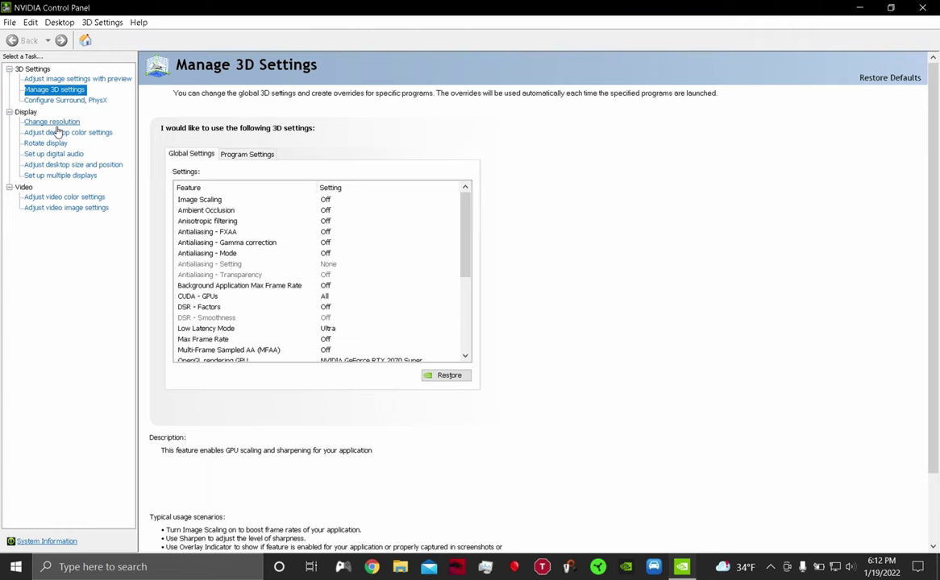
- Switch to the Change Resolution page listing the custom 1750 × 1080 resolution at 240Hz
left_click(52, 122)
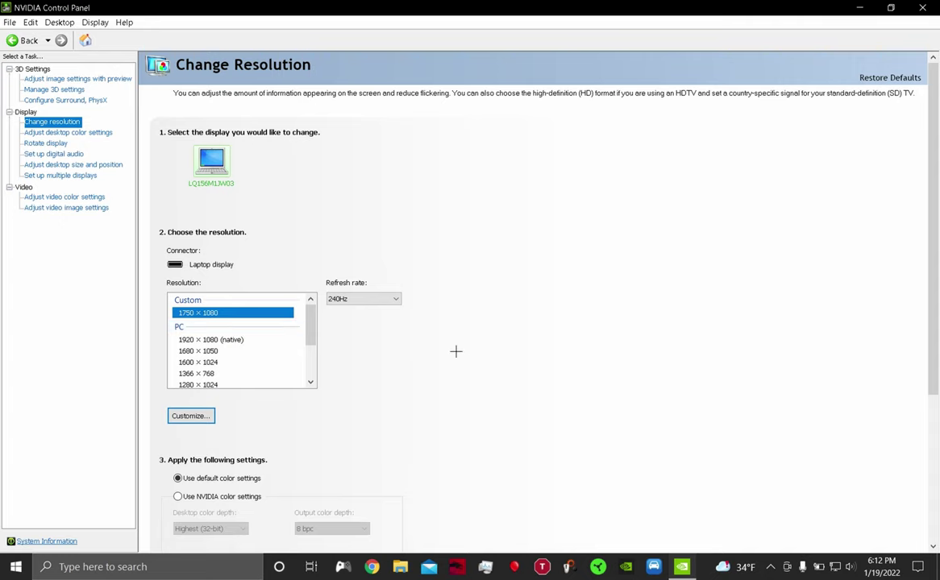
- Confirm a 240 Hz refresh rate in Create Custom Resolution, then close both custom resolution dialogs
left_click(189, 415)
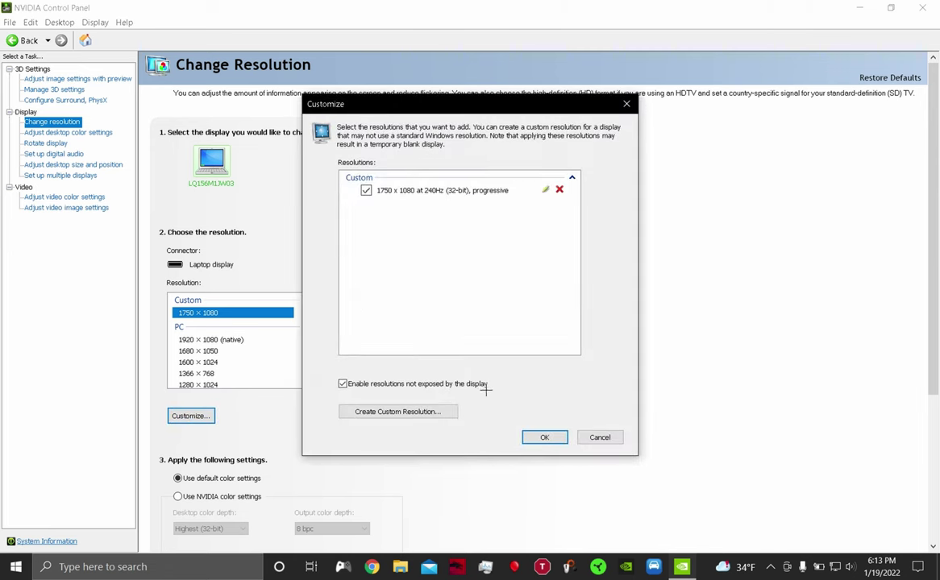
left_click(425, 411)
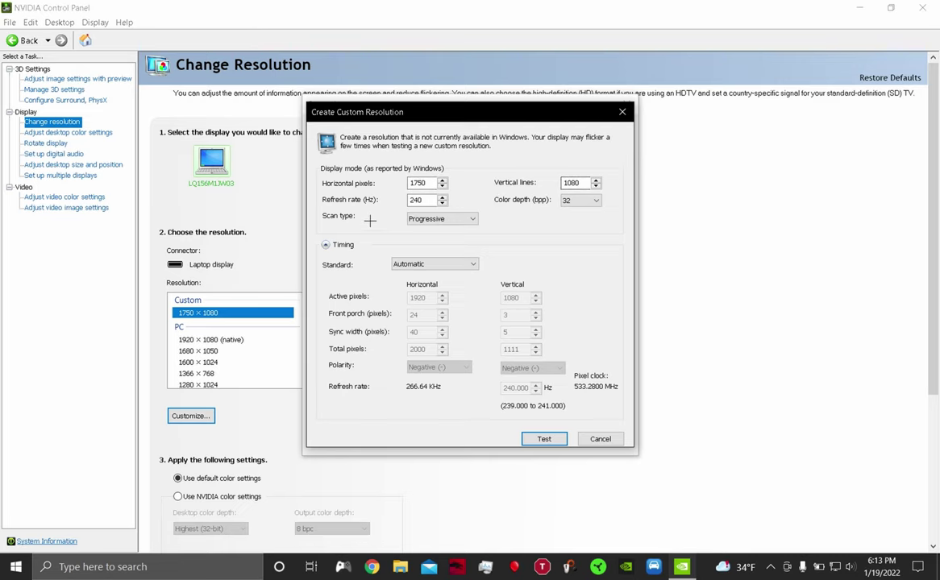
left_click(442, 197)
key("BackSpace")
type("0")
left_click(621, 112)
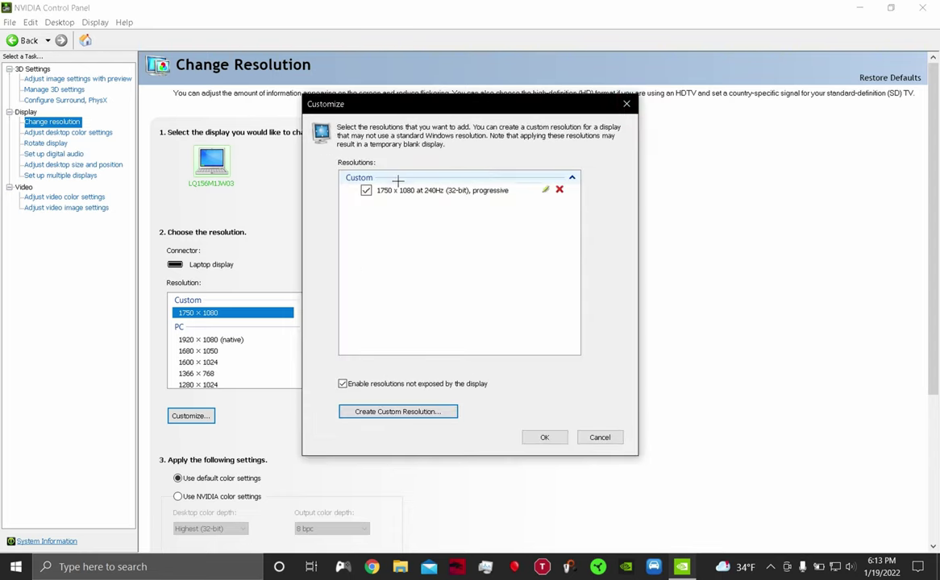
left_click(556, 435)
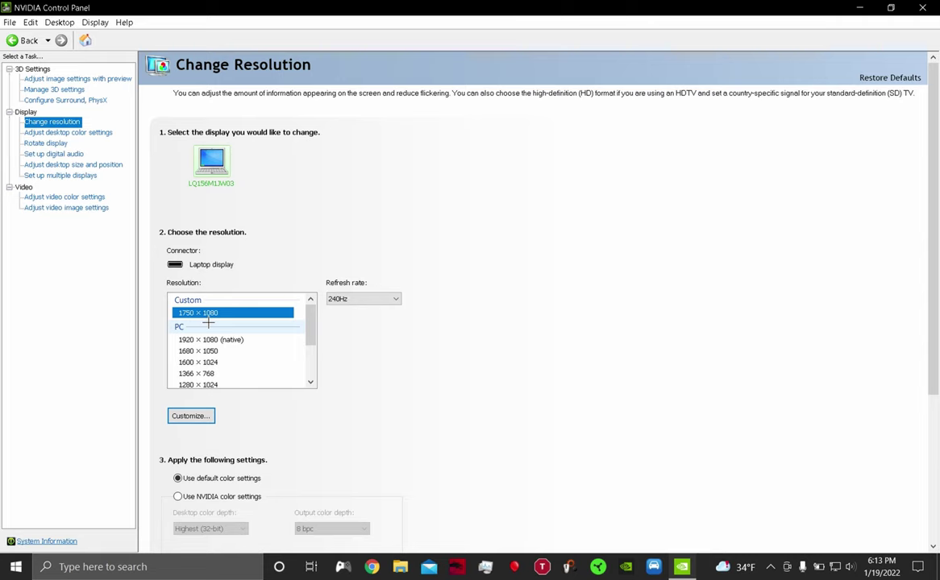
- Keep GPU as the scaling device and close the custom resolutions list
left_click(83, 166)
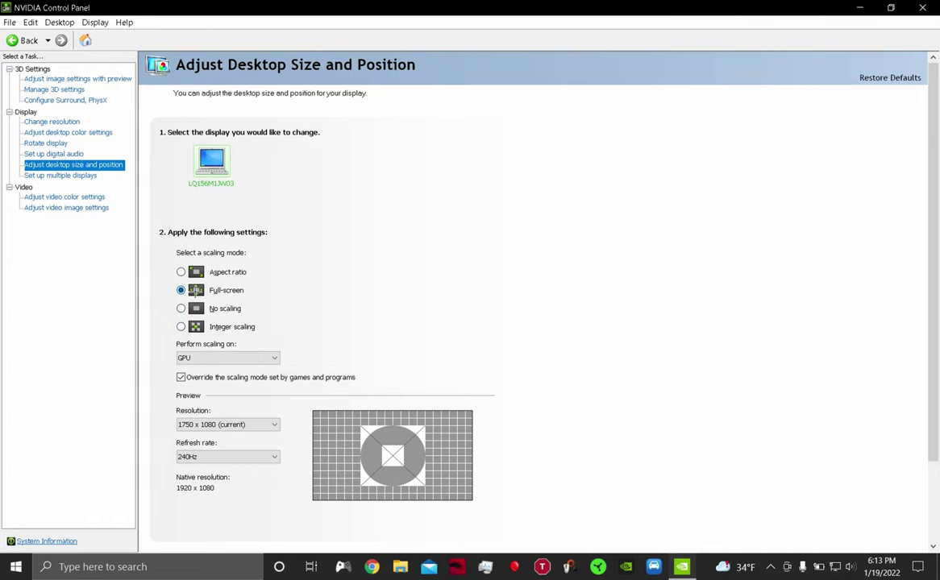
left_click(206, 357)
left_click(206, 358)
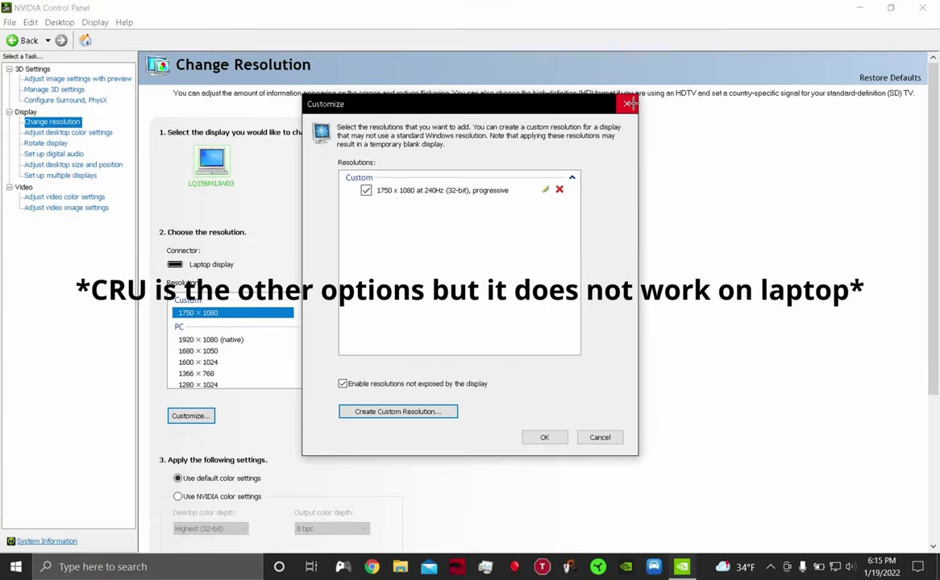
left_click(630, 103)
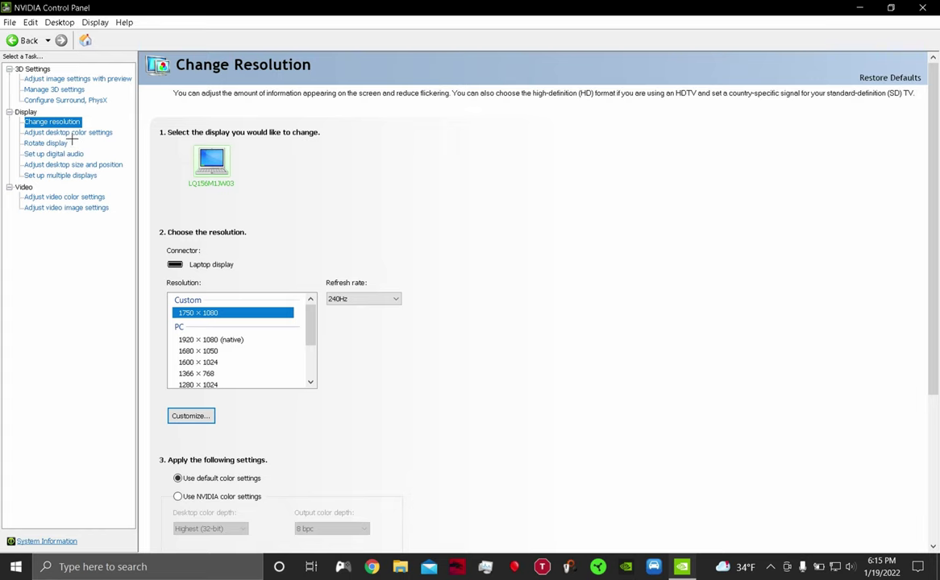
- Open Adjust desktop size and position and keep full-screen scaling performed on the GPU
left_click(48, 166)
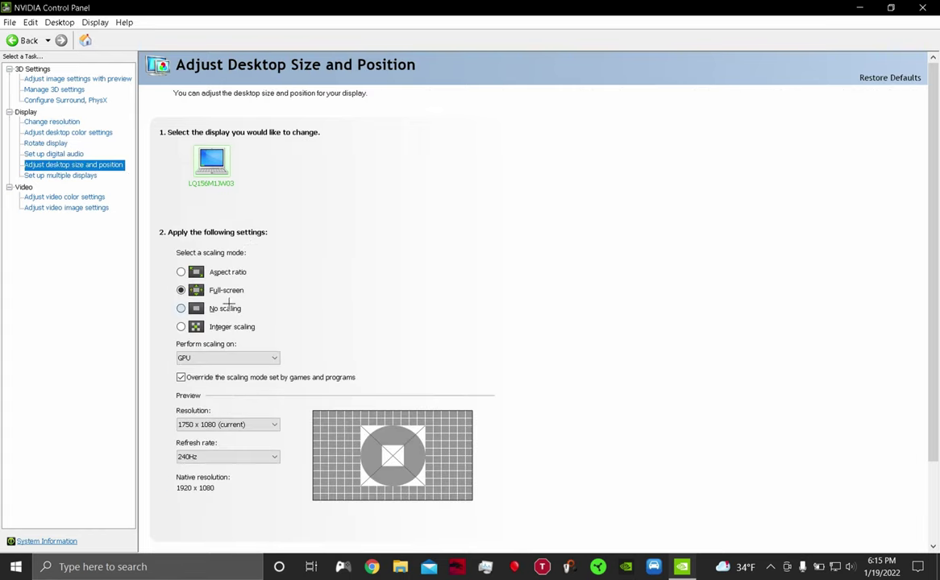
left_click(222, 359)
left_click(221, 359)
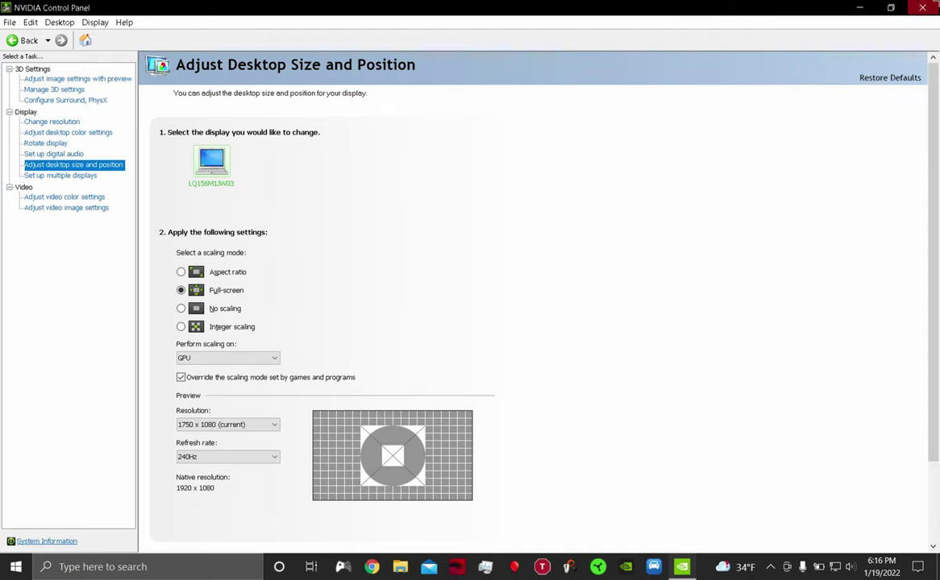
- Close the NVIDIA Control Panel, open Epic Games Launcher via Start search, and launch Fortnite
left_click(922, 7)
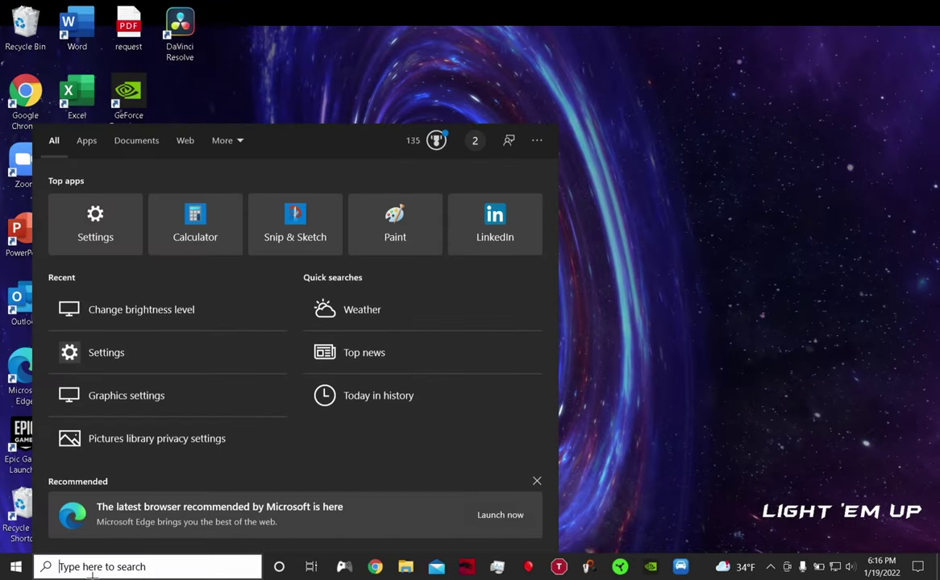
type("epic")
key("Down")
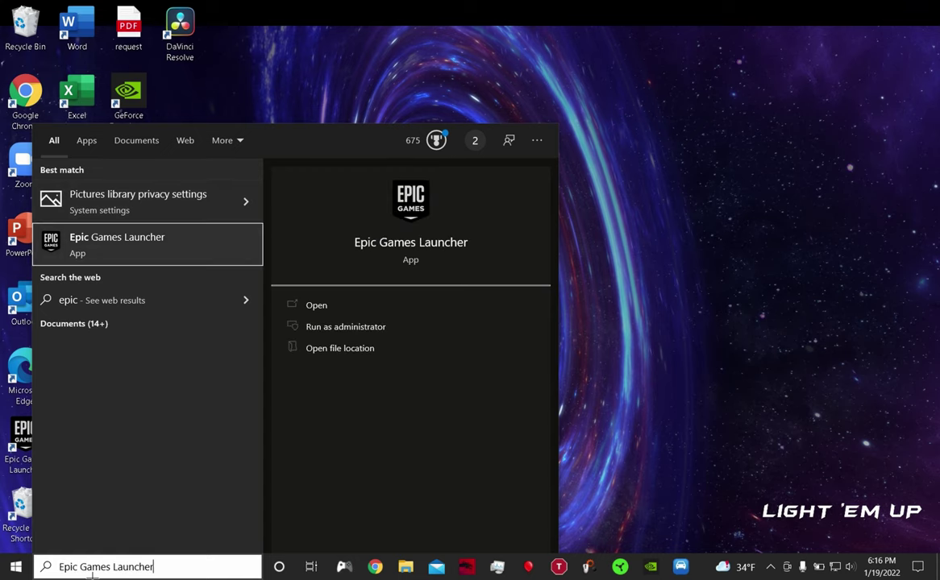
key("Return")
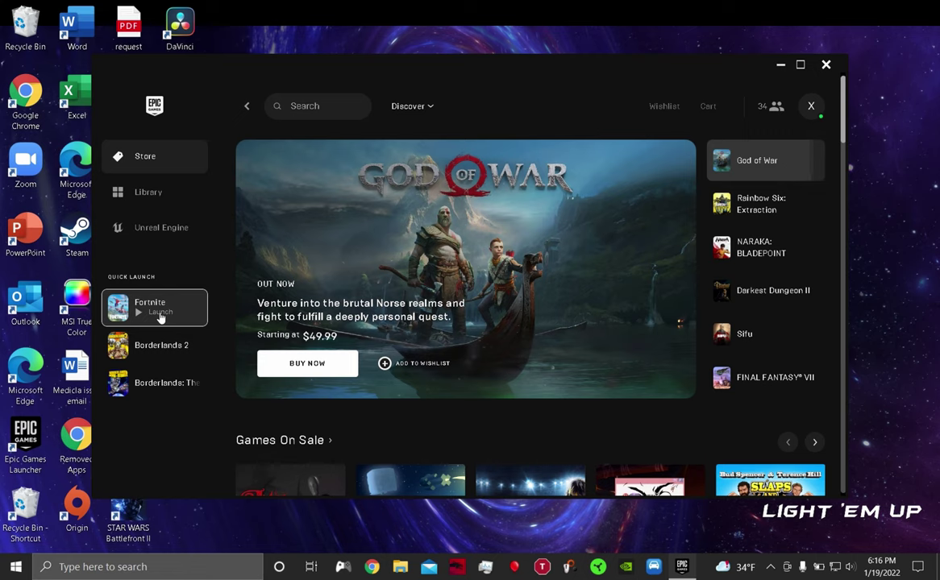
left_click(311, 567)
- Add and remove virtual desktops, then bring up the Fortnite window and restore ParkControl
left_click(121, 34)
left_click(289, 50)
left_click(327, 12)
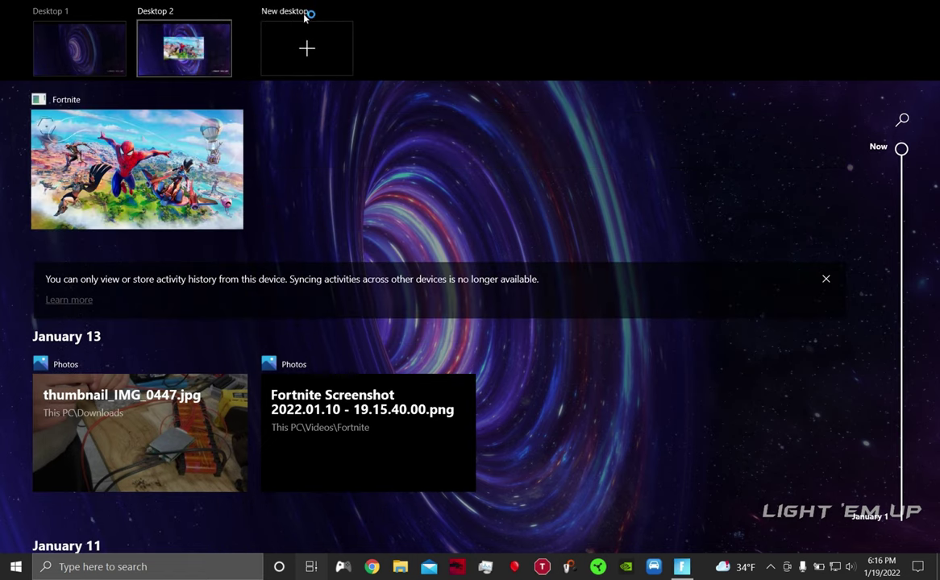
left_click(115, 11)
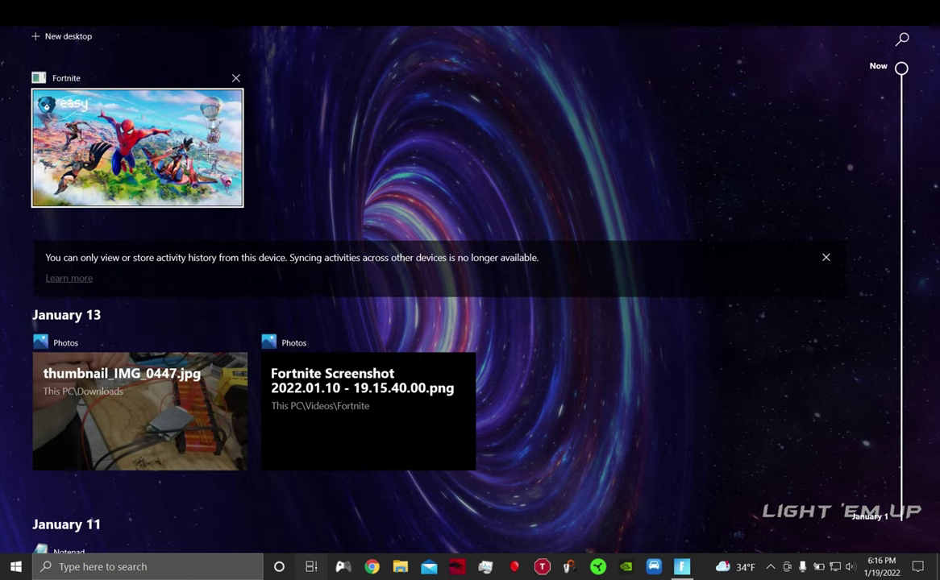
left_click(488, 515)
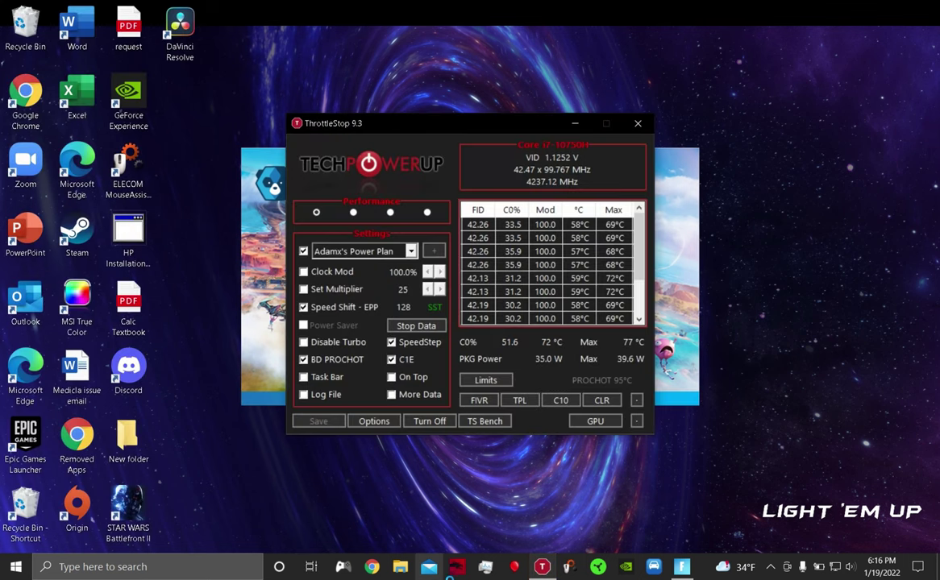
left_click(682, 255)
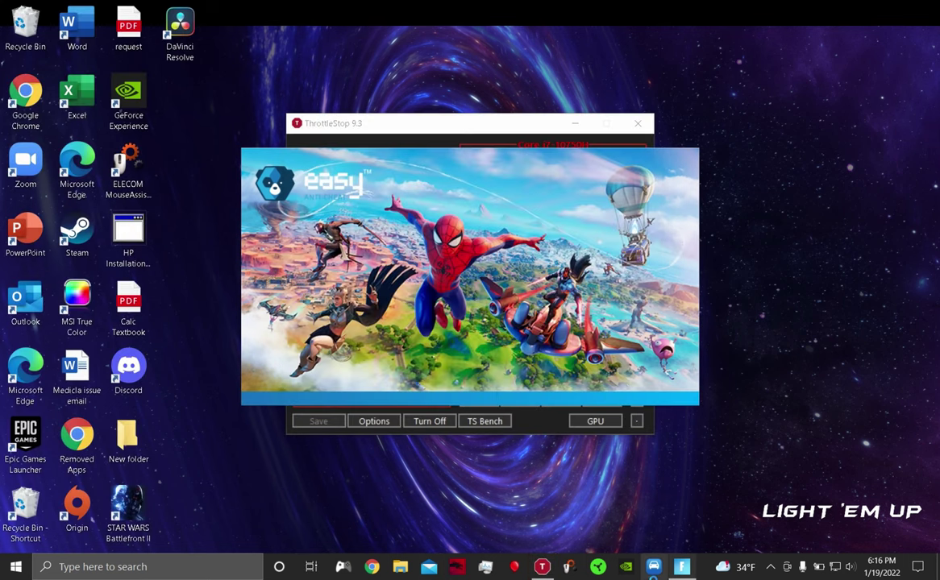
left_click(653, 567)
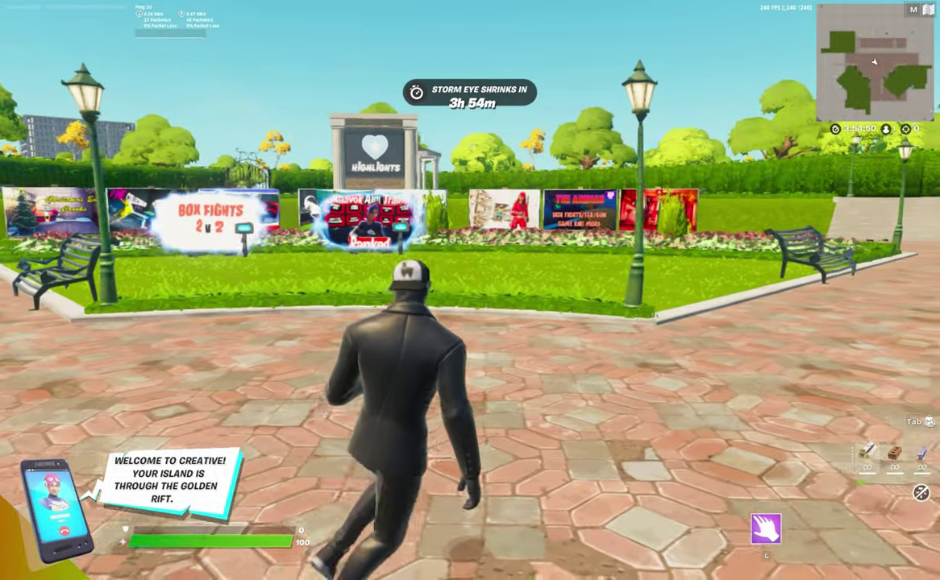
- Run across the hub plaza to the Temperate Island rift
key("super")
key("super")
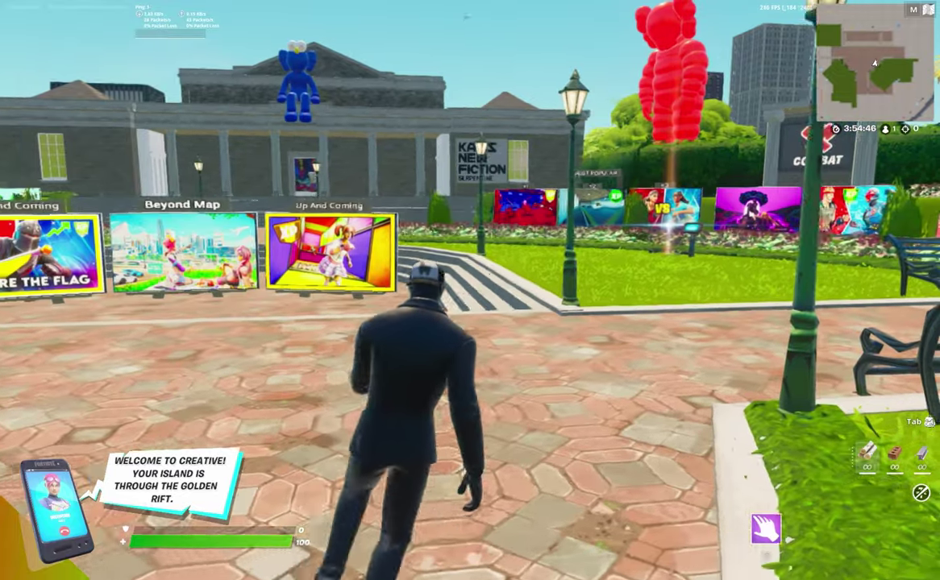
key("w")
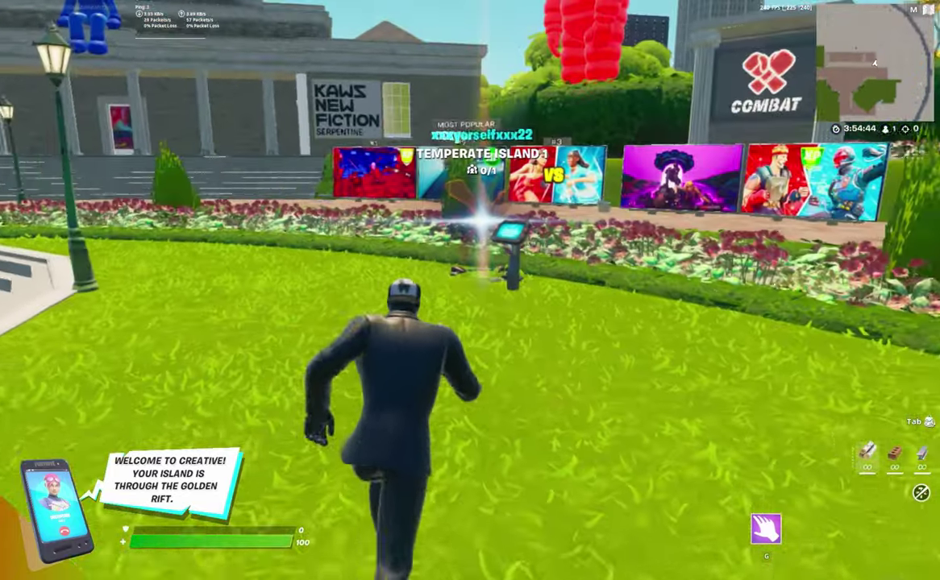
key("w")
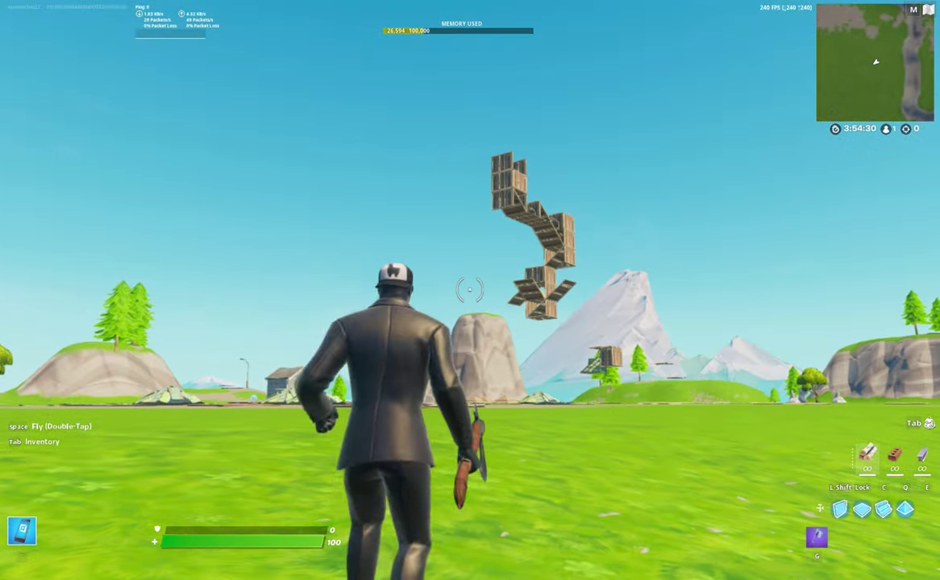
- Open Settings, try Fullscreen and Windowed modes, and step the resolution up to 1680x1050
key("Escape")
left_click(179, 82)
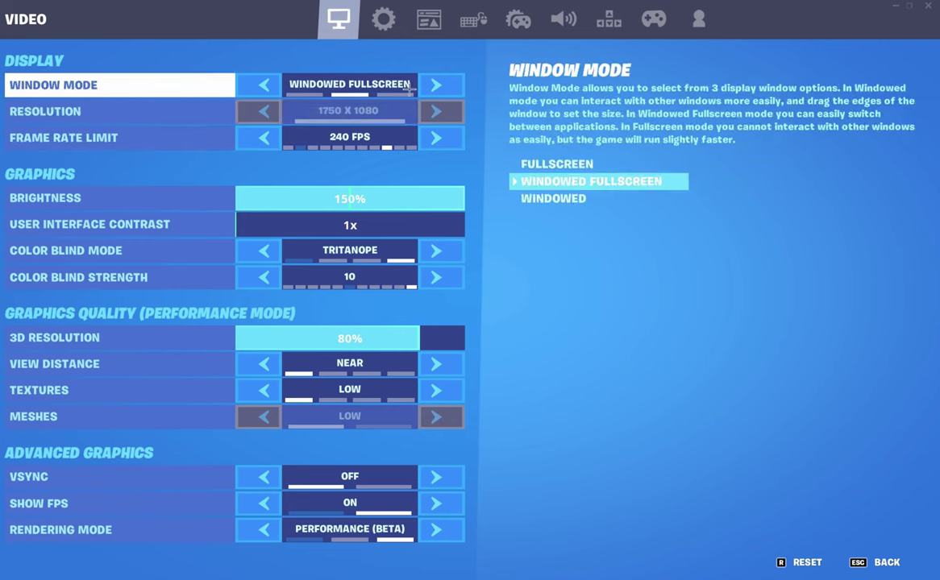
left_click(292, 93)
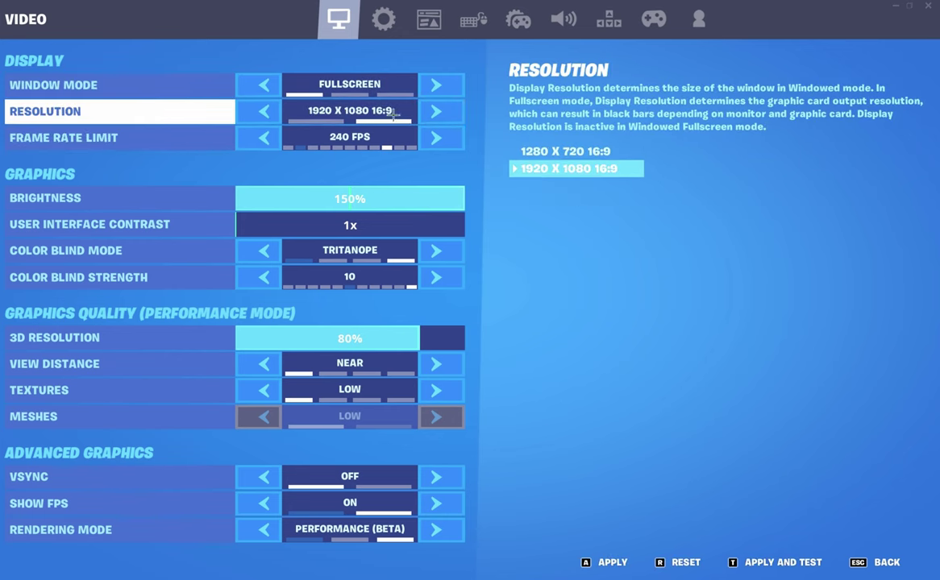
left_click(265, 84)
left_click(436, 112)
left_click(439, 112)
left_click(439, 112)
left_click(439, 112)
left_click(440, 112)
left_click(440, 112)
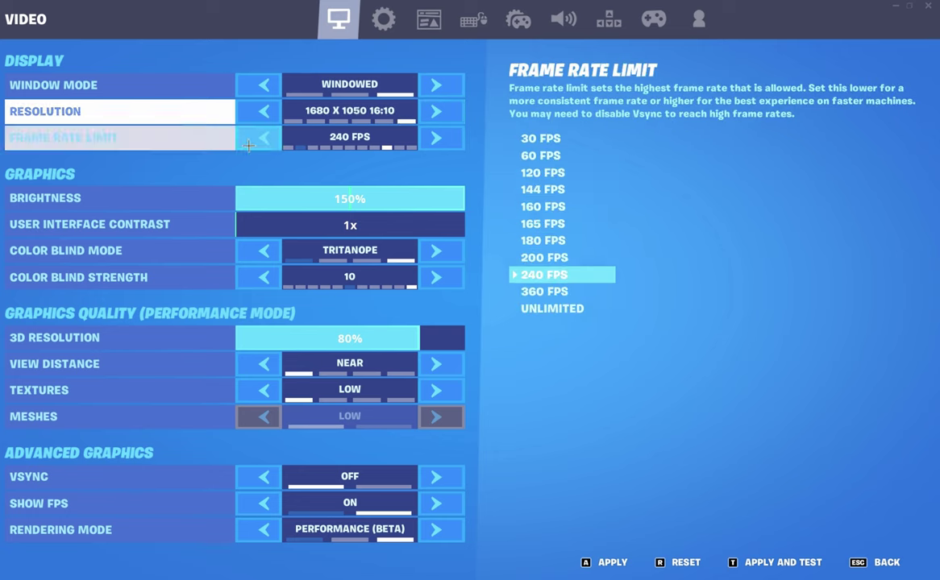
- Settle the window mode on Windowed Fullscreen at 1750x1080
left_click(261, 86)
left_click(436, 85)
left_click(274, 87)
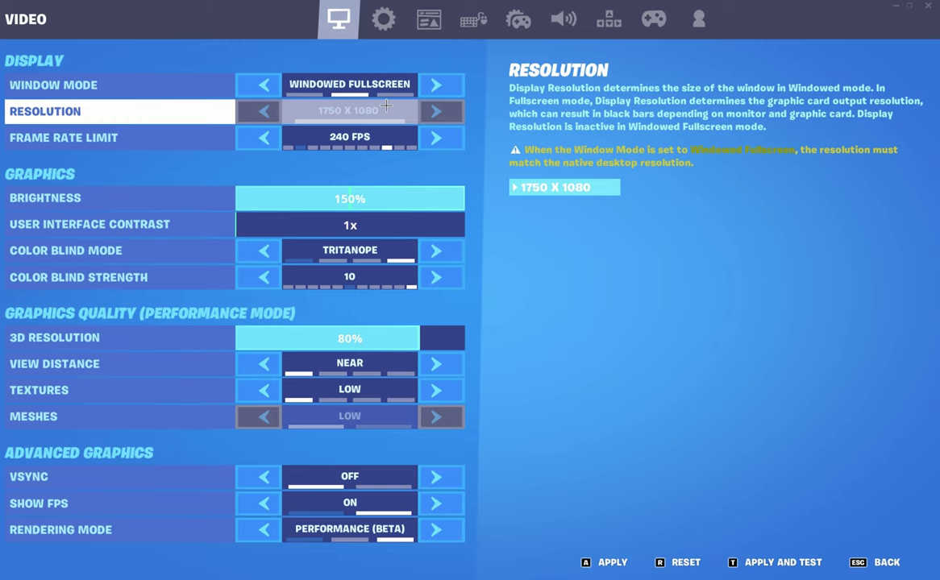
left_click(264, 85)
left_click(436, 85)
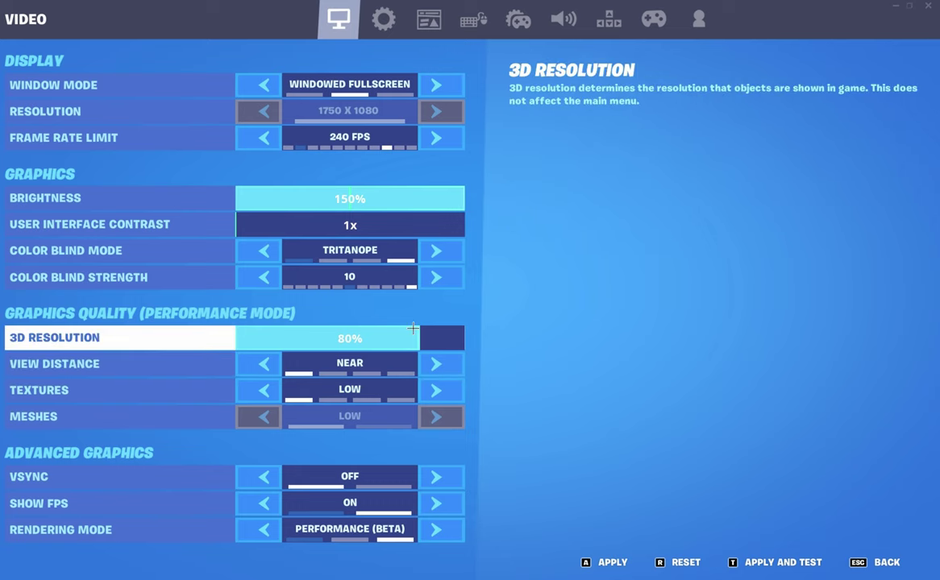
left_click_drag(426, 333, 703, 349)
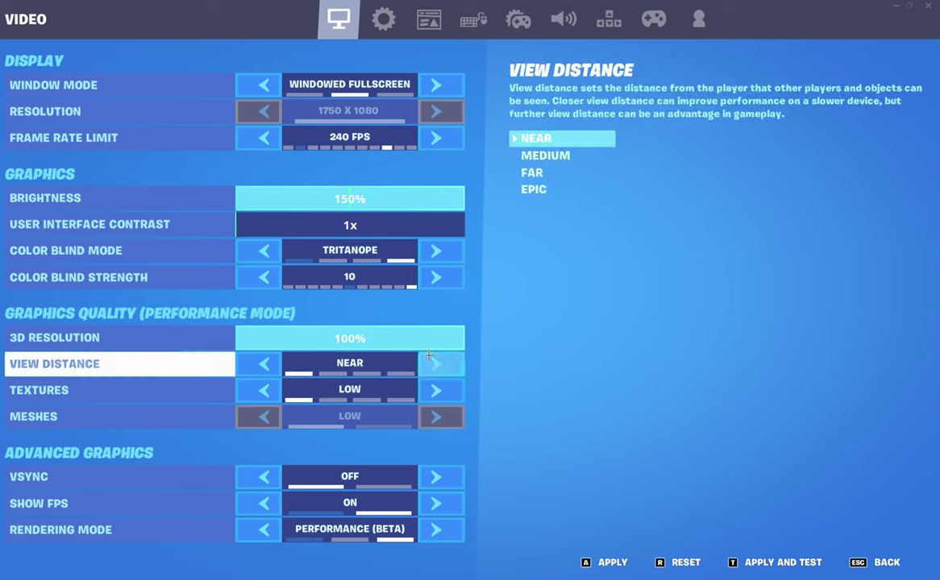
left_click_drag(424, 336, 444, 346)
key("Left")
key("Left")
key("Left")
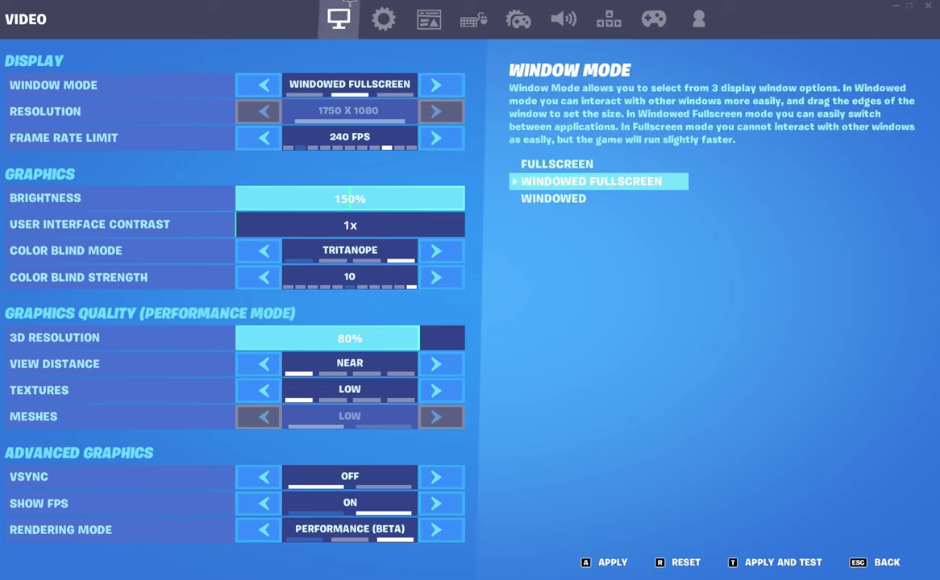
- Scroll through the Game settings page, then switch to the Game UI (HUD) page
left_click(384, 18)
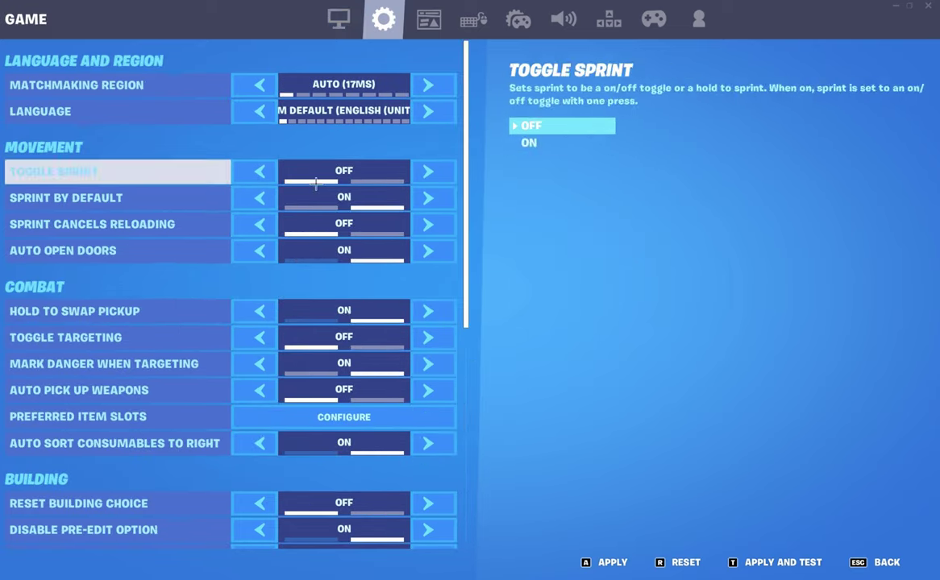
scroll(377, 356, "down", 5)
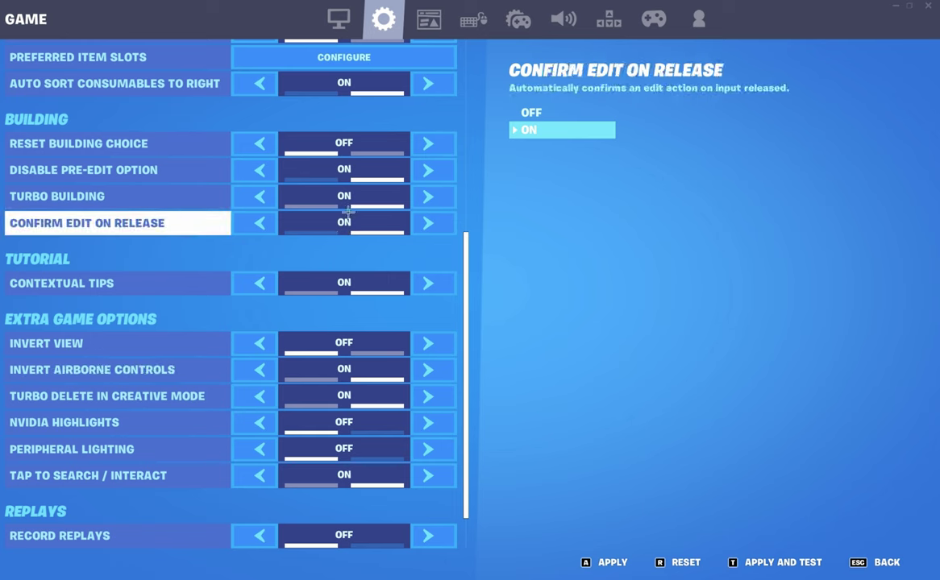
left_click(428, 18)
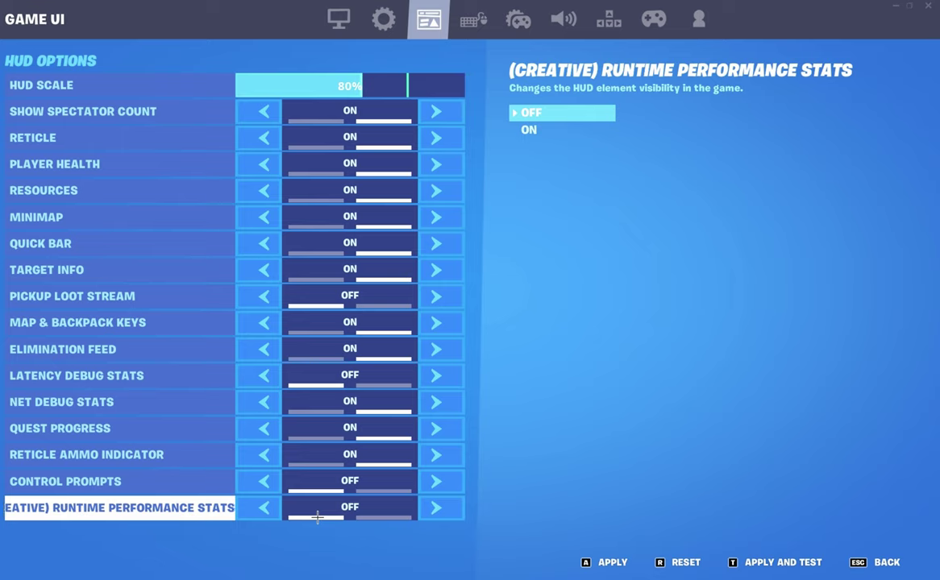
- Turn Net Debug Stats off, then on, applying each time and checking the overlay in-game
left_click(262, 401)
left_click(606, 561)
left_click(885, 562)
key("Escape")
left_click(161, 87)
left_click(399, 19)
left_click(429, 19)
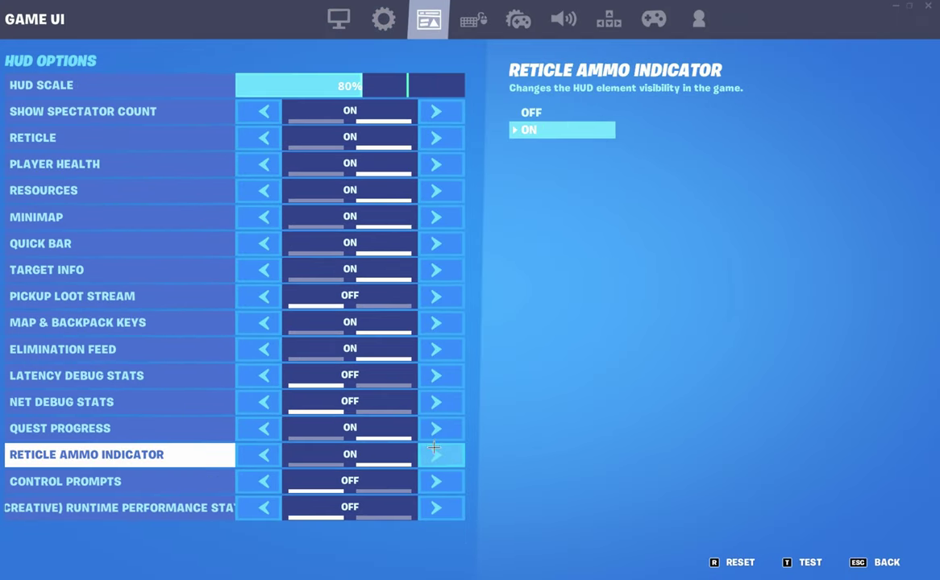
left_click(436, 401)
left_click(603, 563)
key("Escape")
key("Escape")
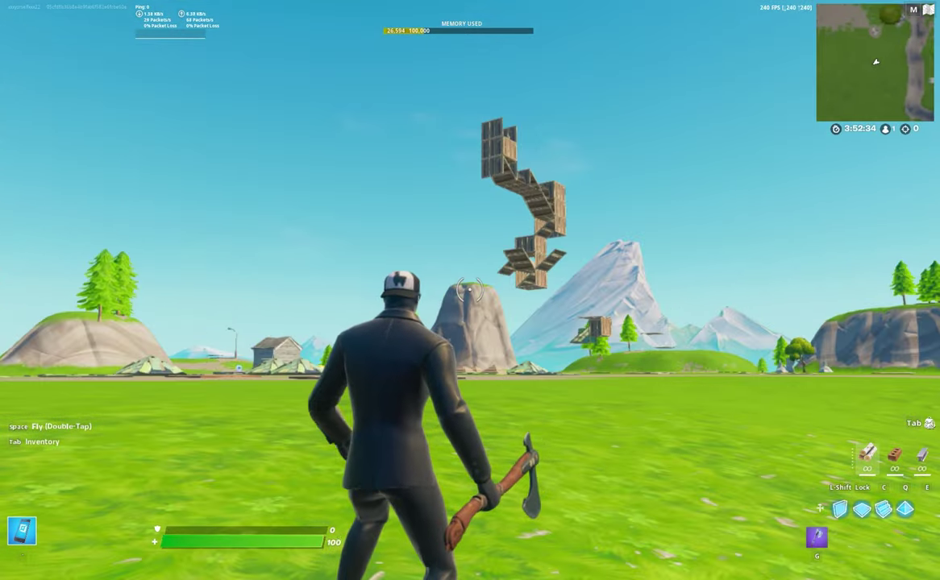
- Toggle Latency Debug Stats on and off, set Net Debug Stats Off, and apply
key("Escape")
left_click(134, 83)
left_click(455, 22)
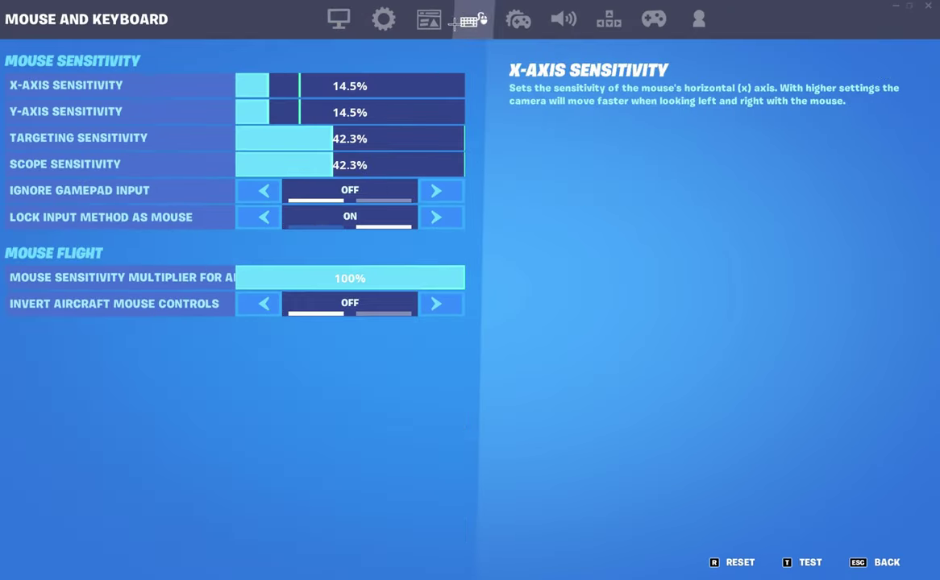
left_click(442, 22)
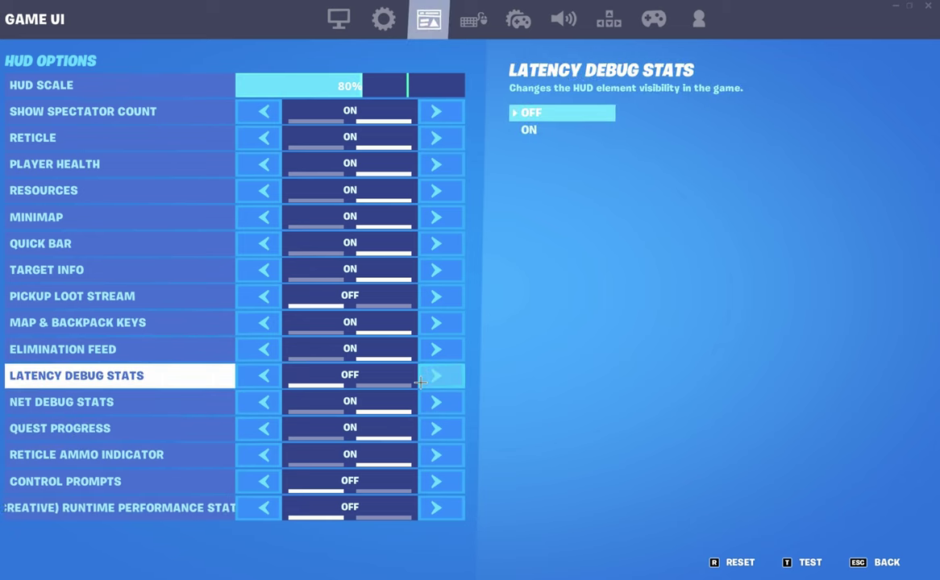
left_click(423, 379)
left_click(263, 375)
left_click(262, 401)
left_click(597, 561)
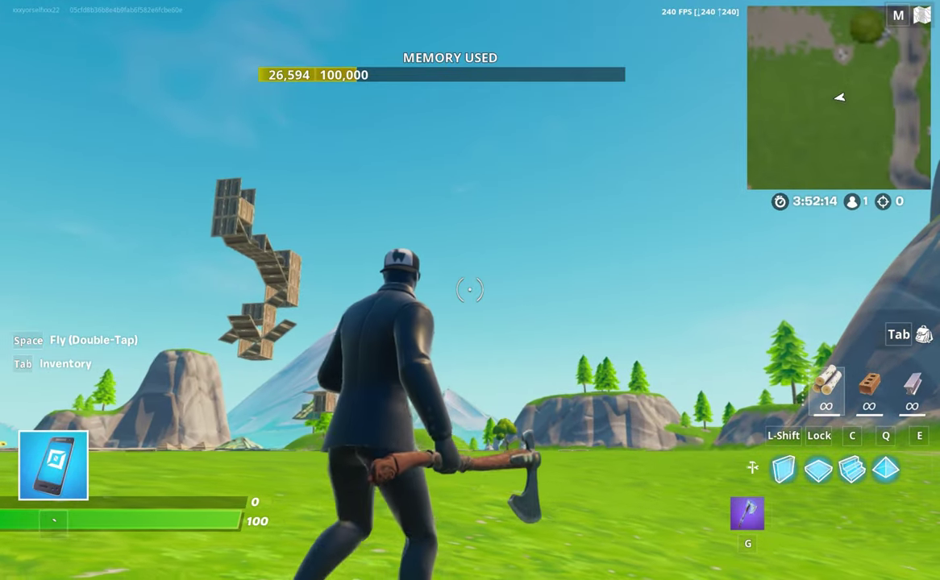
- Place two walls and hit the wooden wall with the pickaxe
key("shift")
left_click(469, 290)
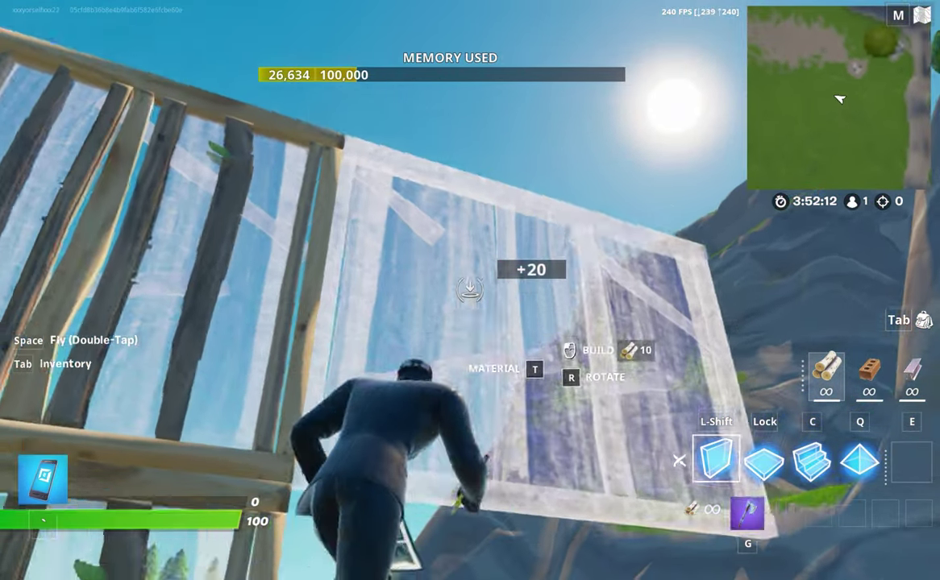
left_click(469, 290)
key("g")
left_click(469, 291)
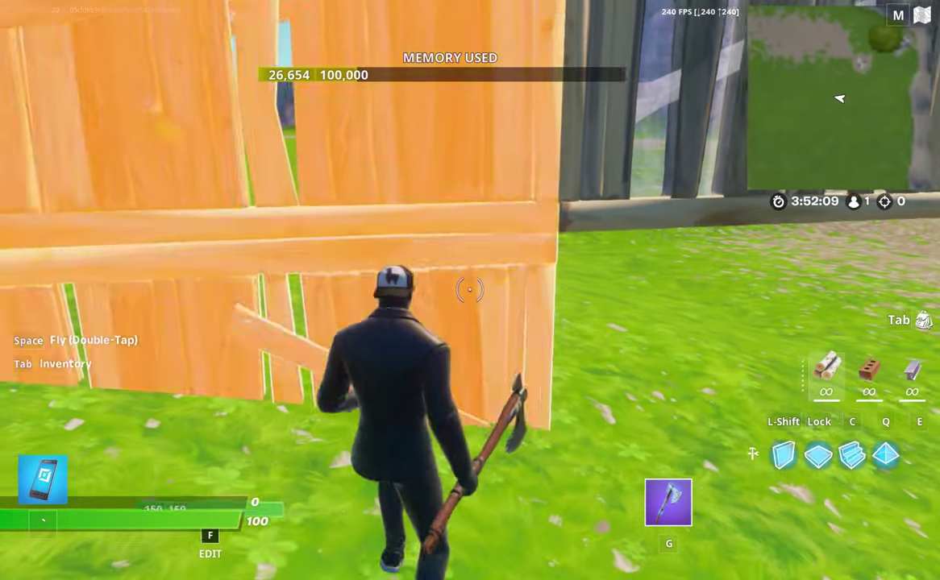
left_click(469, 290)
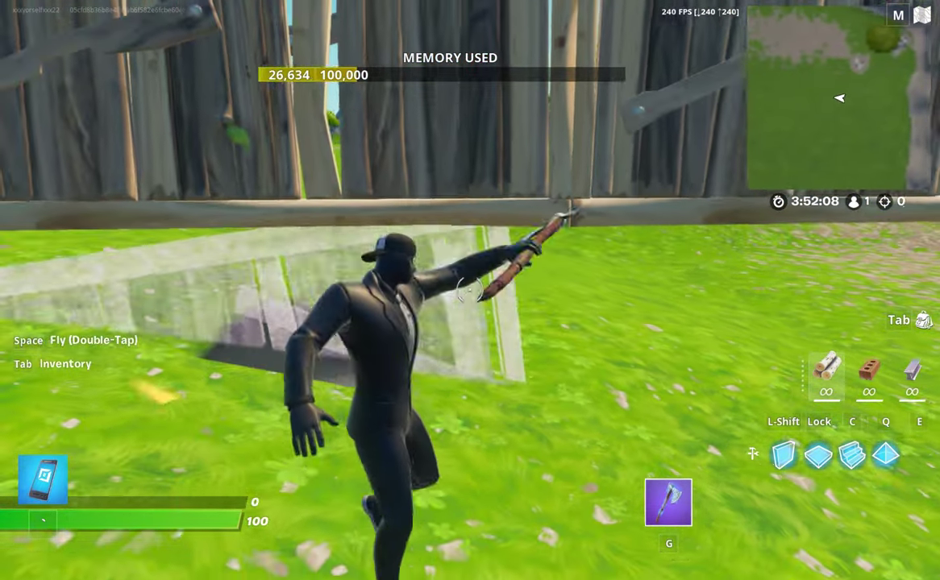
- Lower HUD Scale to 77%, then resume and place walls while running
key("Escape")
left_click(115, 85)
left_click(429, 19)
left_click(354, 84)
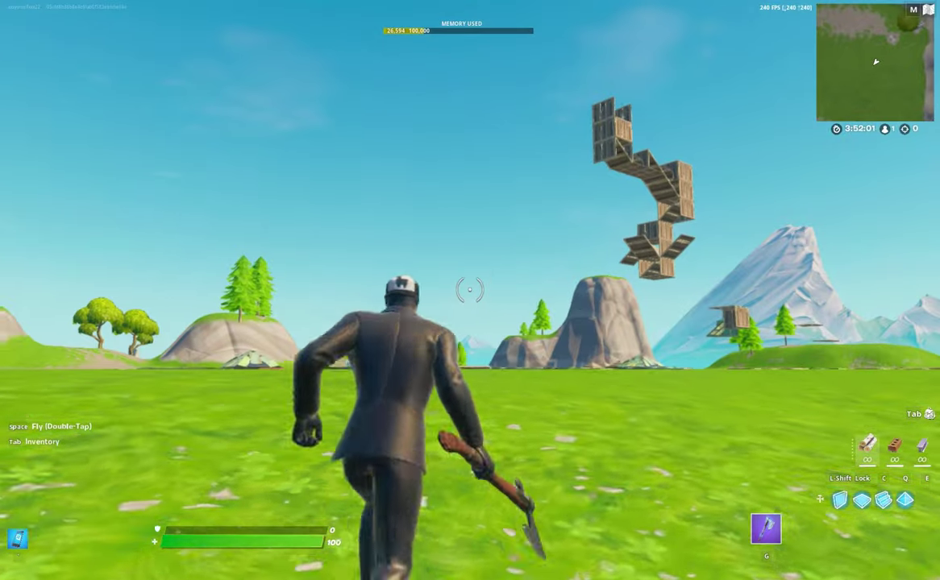
key("q")
left_click(470, 289)
left_click(469, 288)
left_click(470, 289)
- Browse the Mouse and Keyboard, Audio, Wireless Controller and Controller Options tabs, then resume play
left_click(470, 288)
key("Escape")
left_click(126, 90)
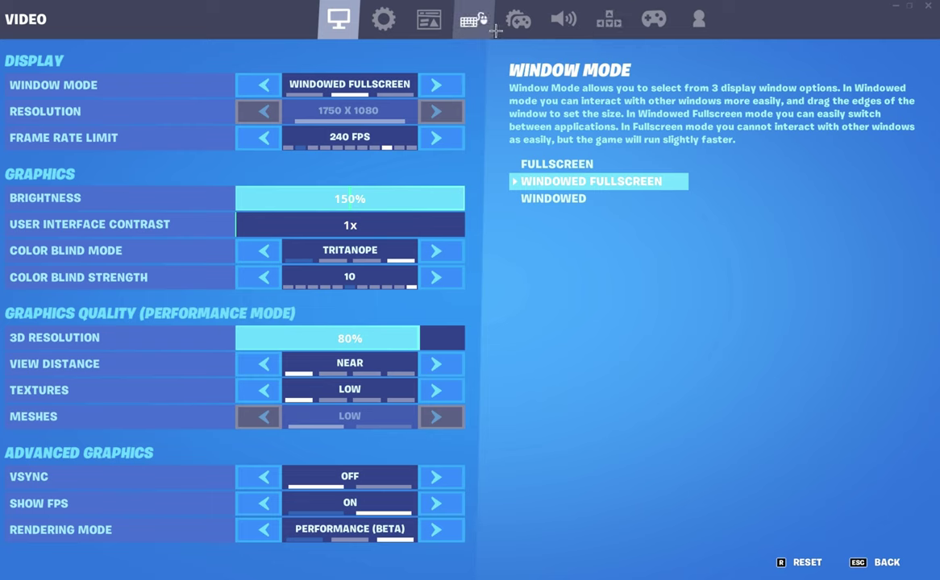
key("e")
key("e")
key("e")
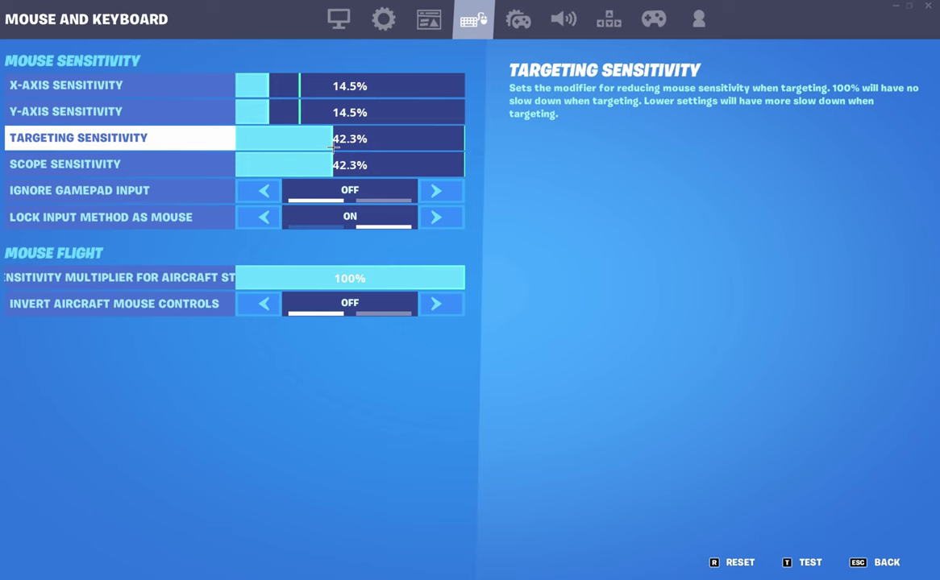
left_click(598, 20)
left_click(562, 18)
left_click(654, 19)
left_click(475, 20)
left_click(518, 19)
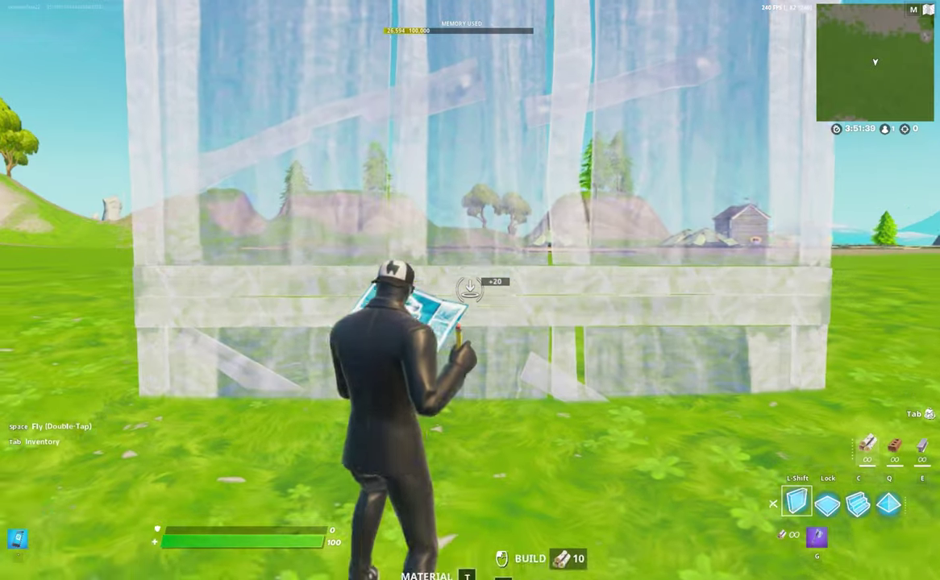
key("1")
key("w")
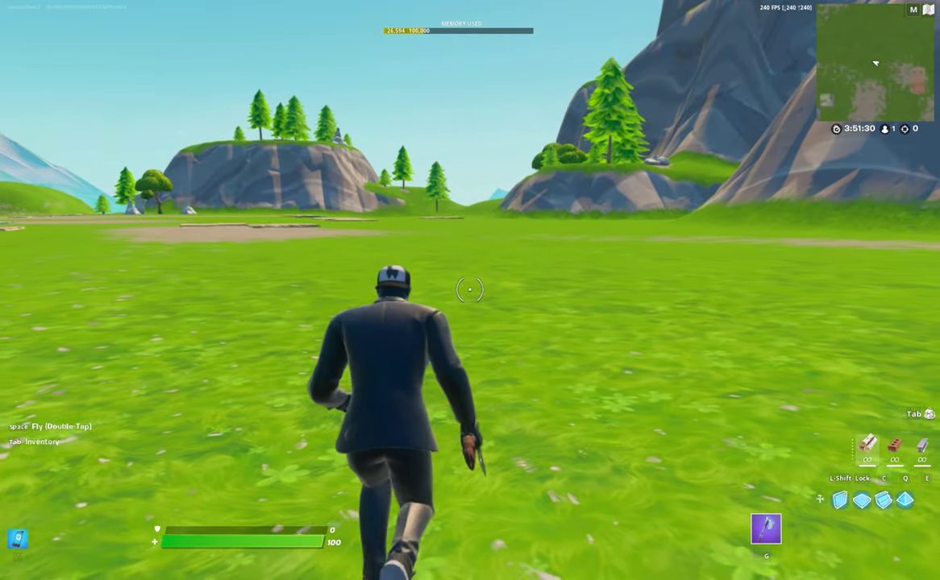
- Lengthen the Slide Hold Time in Controller Options and test it by running across the grass
key("Escape")
left_click(158, 84)
left_click(482, 18)
left_click(429, 18)
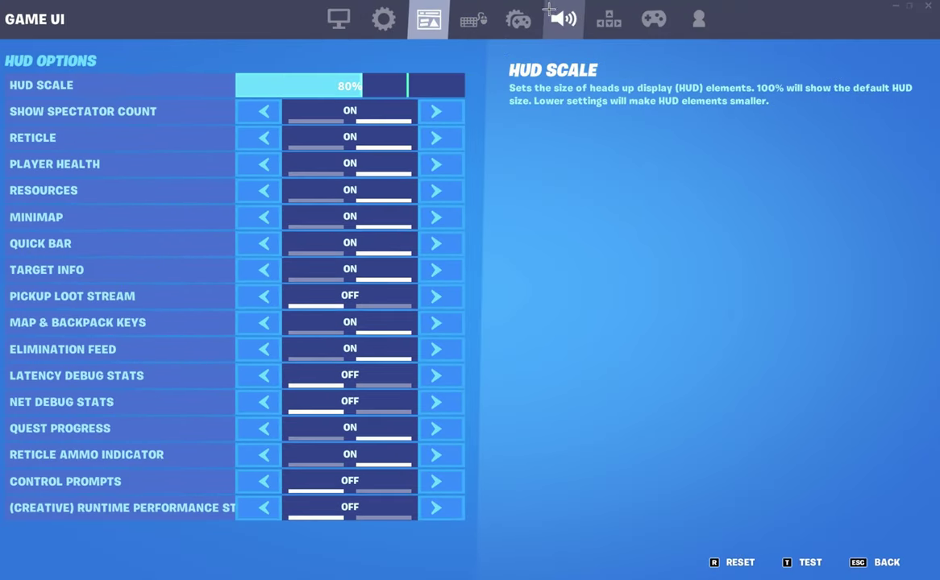
left_click(608, 17)
left_click(384, 18)
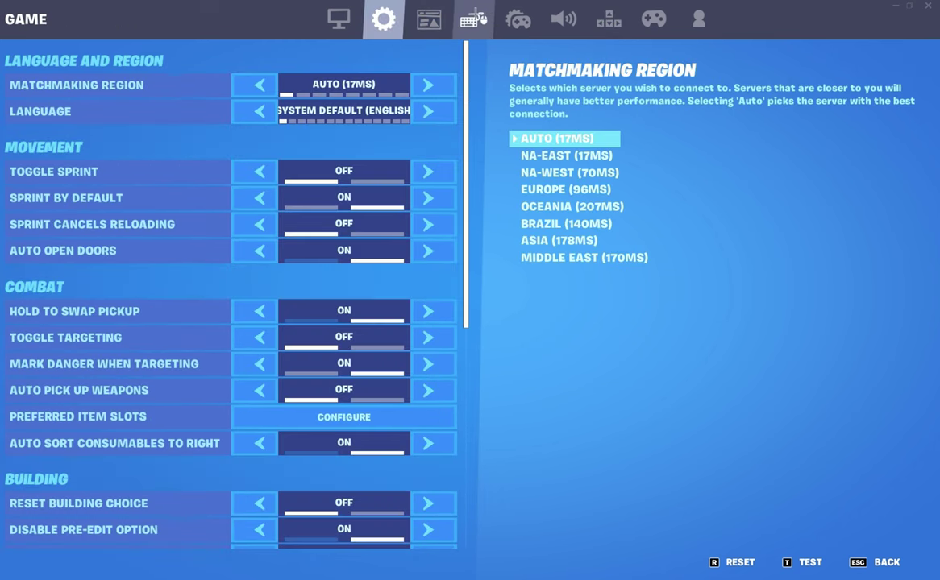
left_click(428, 18)
left_click(473, 17)
left_click(518, 17)
left_click(293, 163)
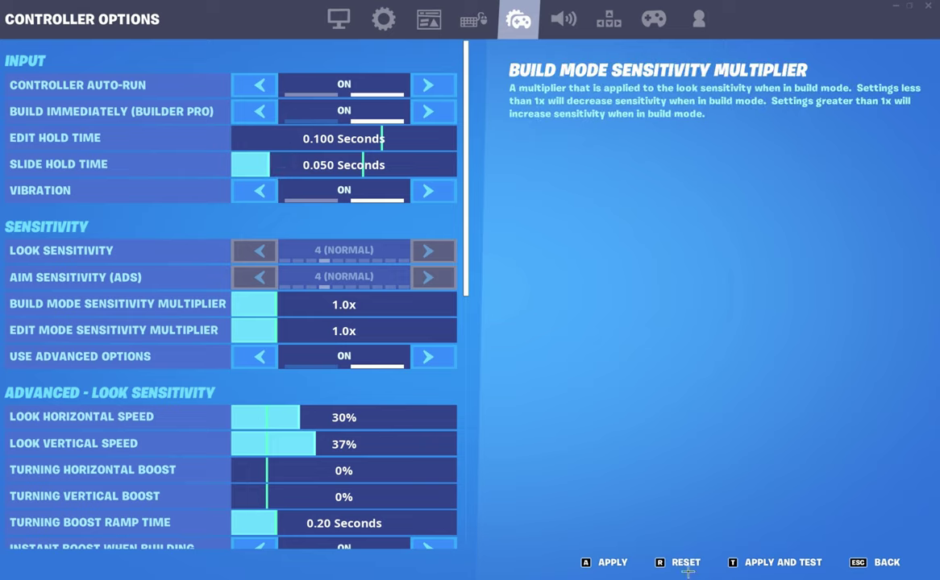
left_click(610, 562)
key("Escape")
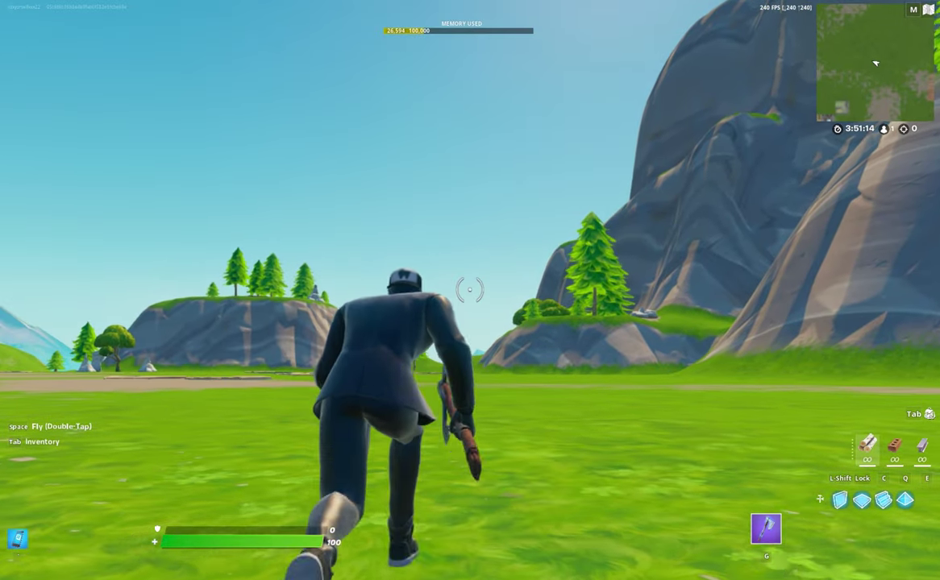
key("w")
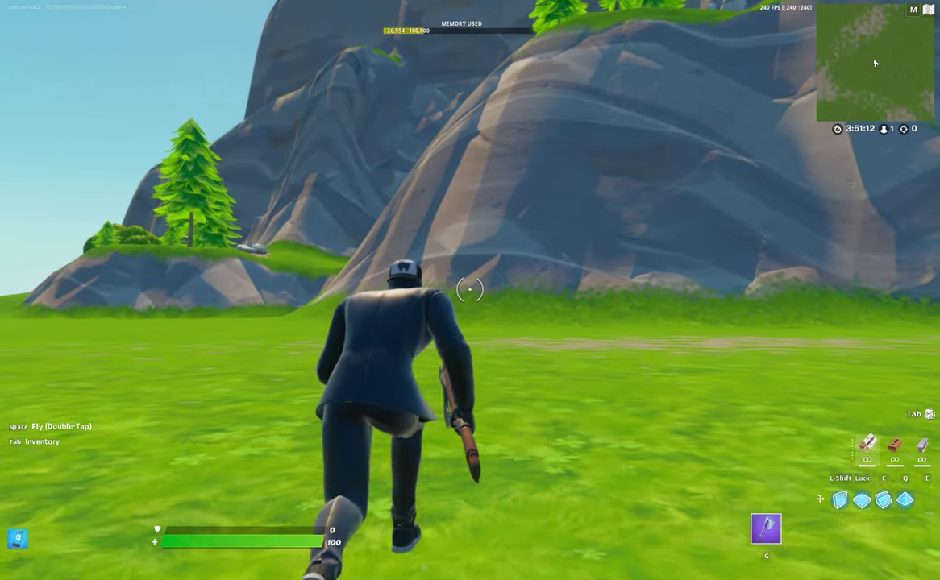
key("w")
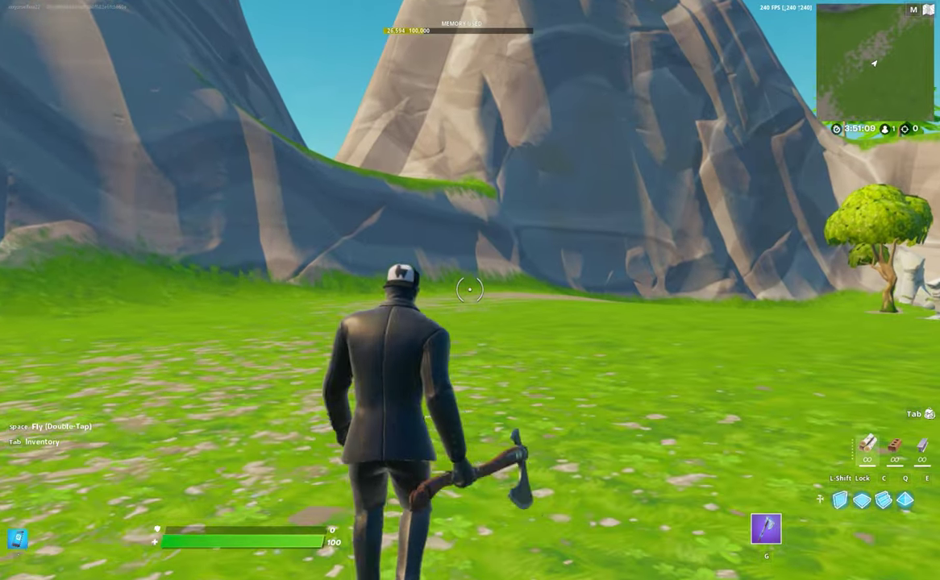
- Return to Controller Options and set Slide Hold Time to 0.092 seconds
key("Escape")
left_click(94, 88)
left_click(474, 20)
left_click(608, 19)
left_click(518, 19)
left_click(309, 164)
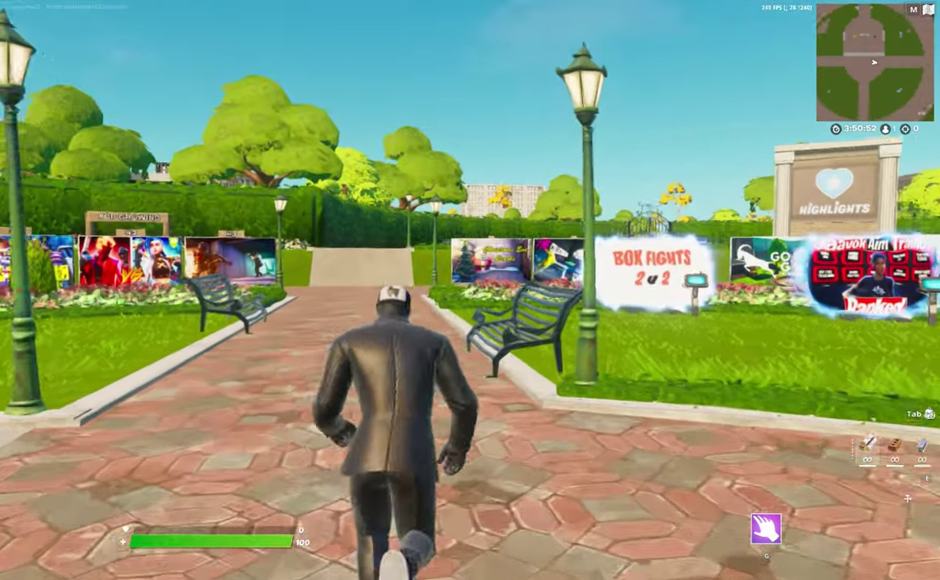
- Run along the hub path past the benches to face the Top Growing boards
key("w")
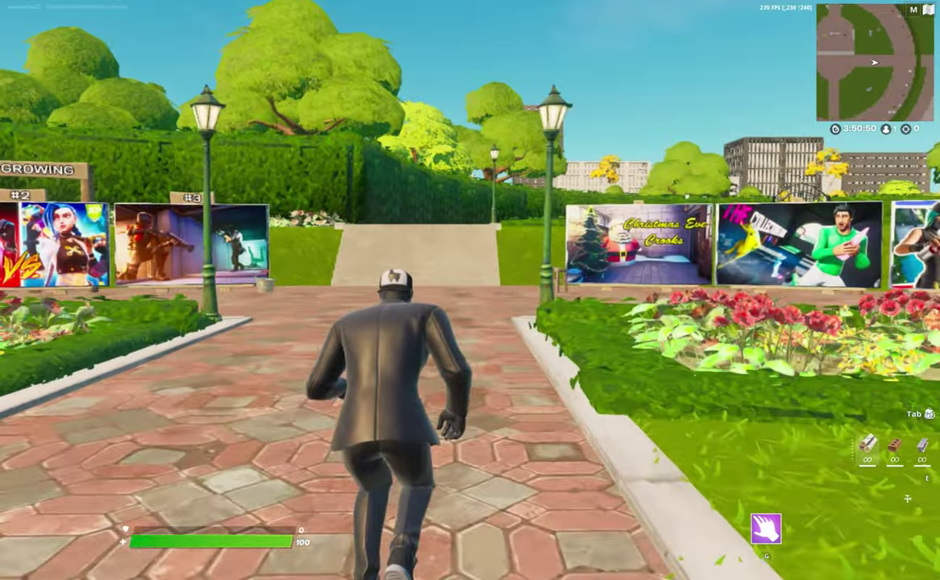
key("w")
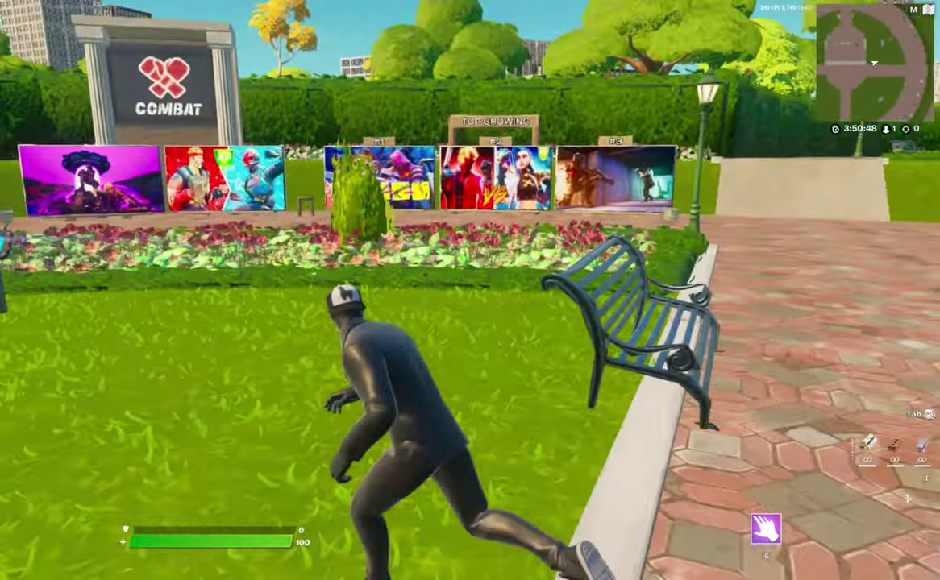
key("w")
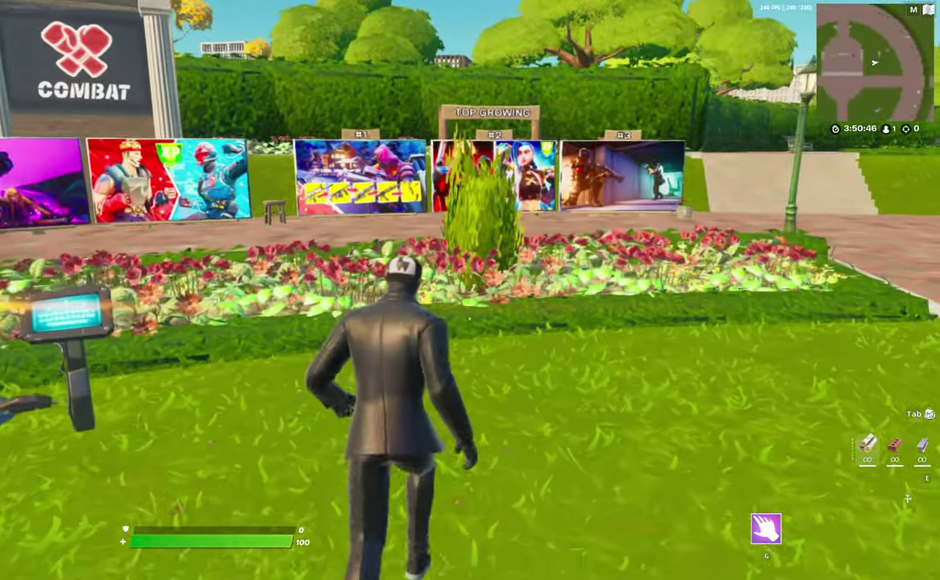
key("w")
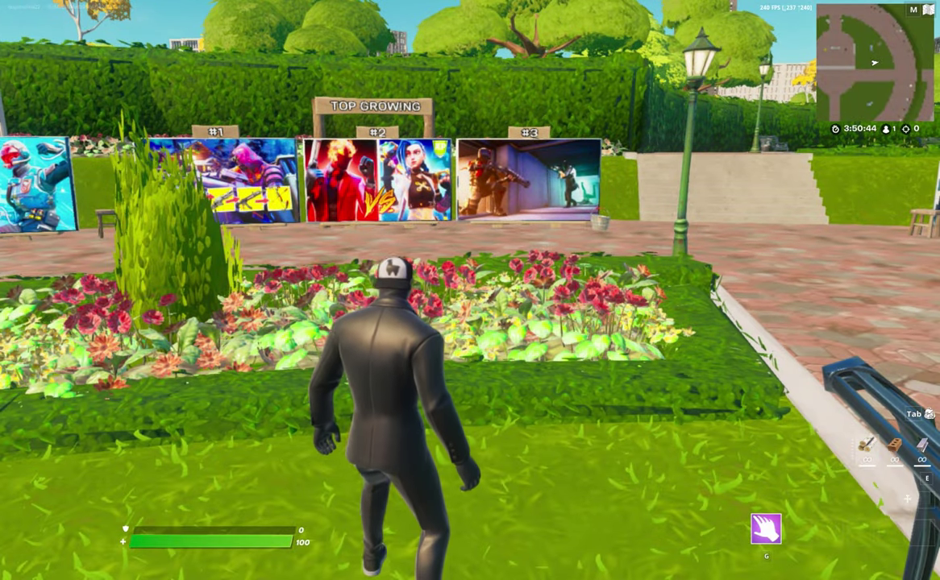
- Bring up voice chat, then change the Color Blind Strength value in Video settings
key("p")
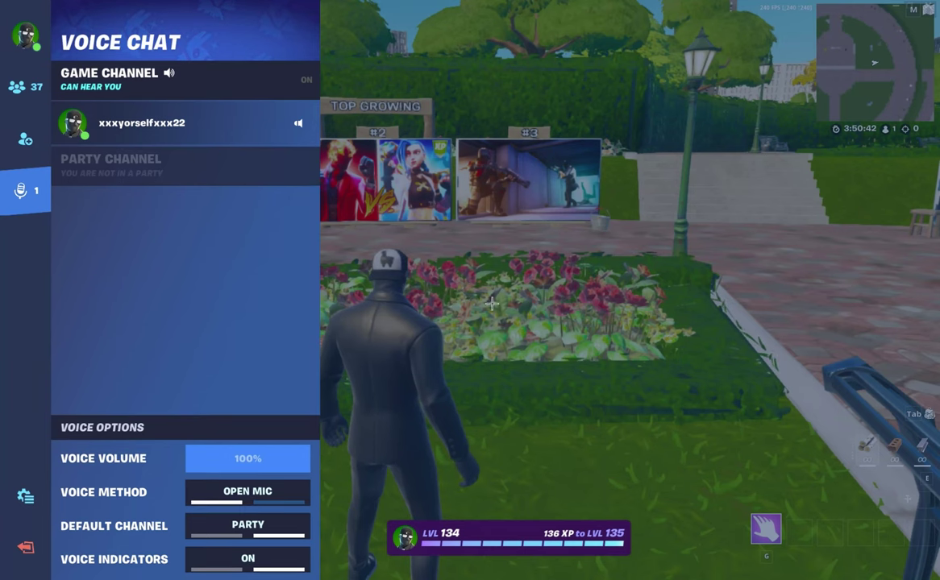
left_click(2, 486)
left_click(139, 87)
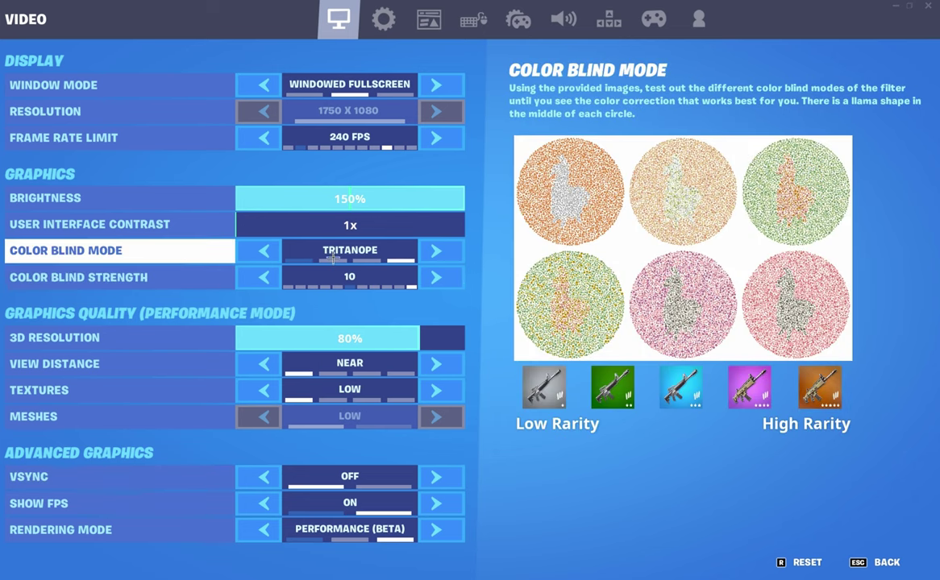
left_click(451, 273)
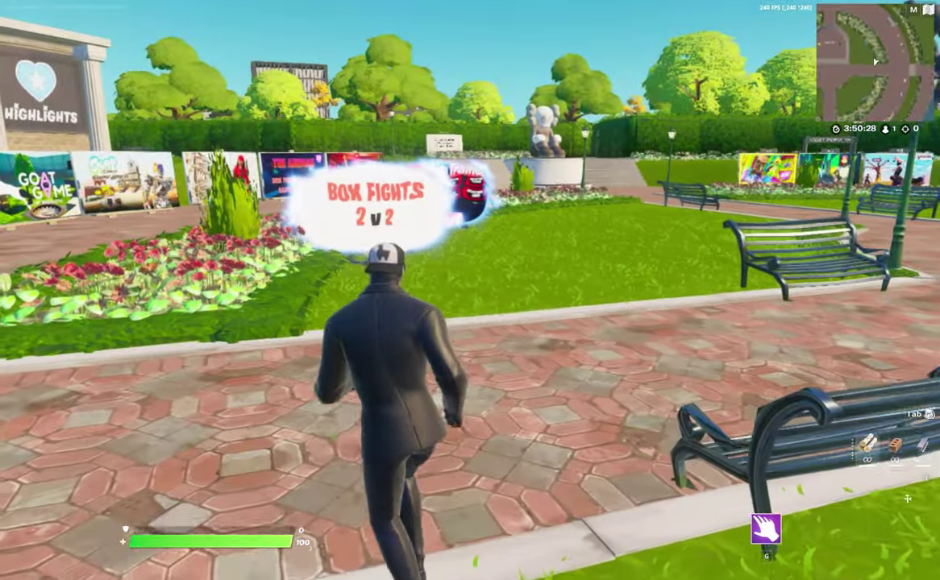
- Set Color Blind Strength to 10 in Video settings and apply it
key("Escape")
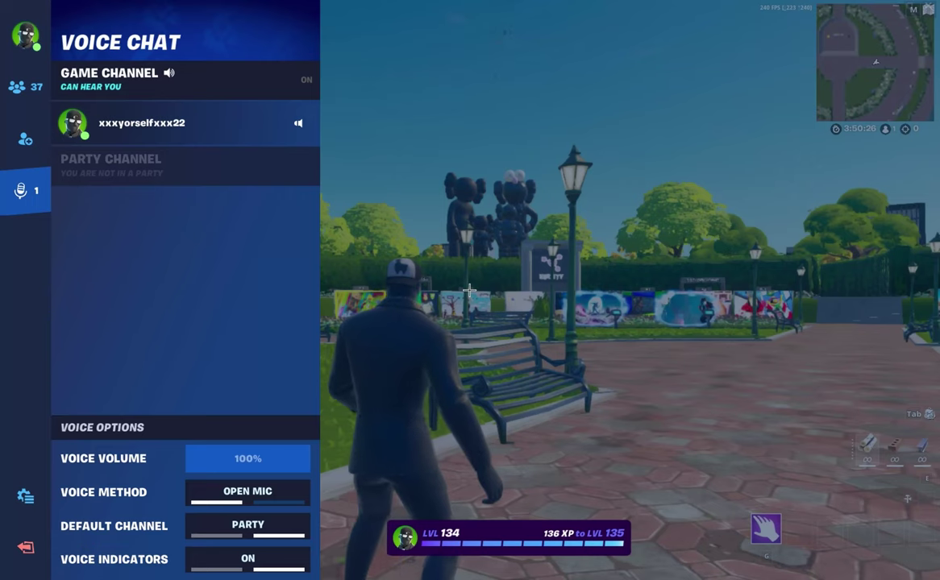
left_click(10, 479)
left_click(226, 87)
left_click(262, 279)
left_click(262, 279)
left_click(611, 562)
key("Escape")
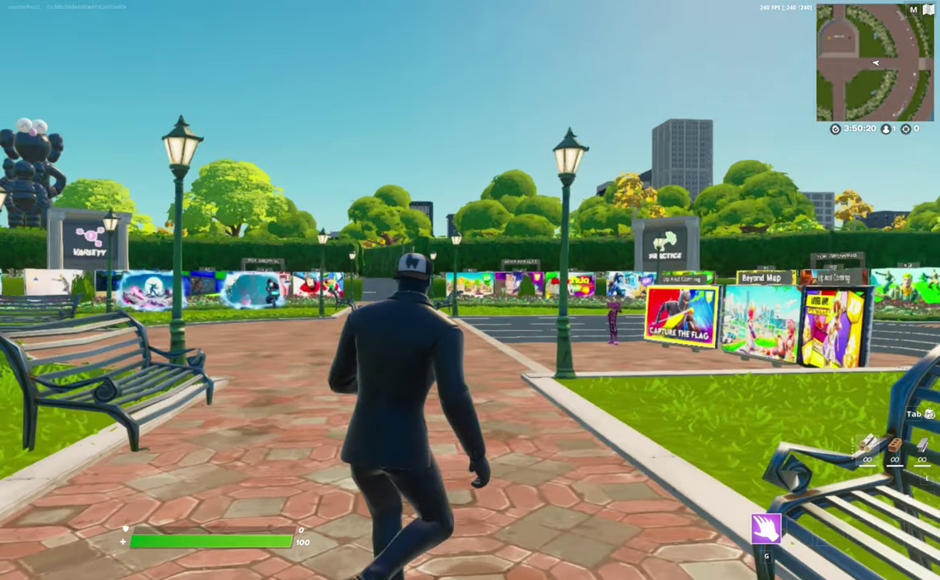
- Run through the park past the statue and flower beds to the pond dock and back
key("w")
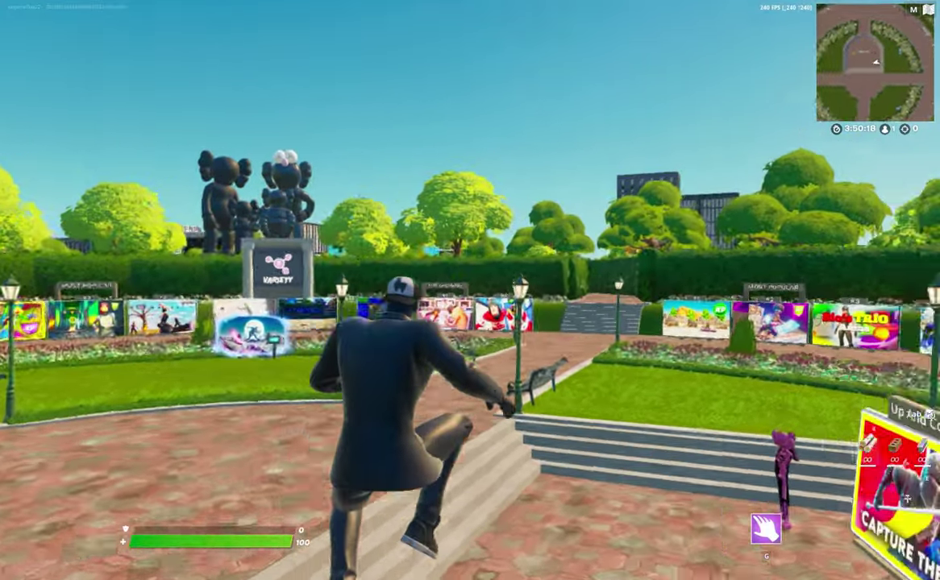
key("w")
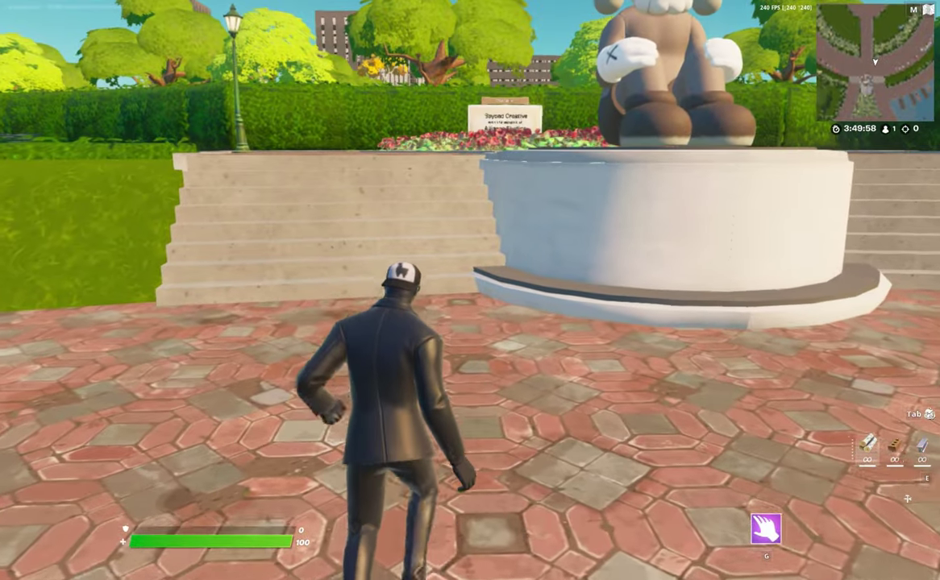
key("w")
key("w")
key("w")
key("w")
key("w")
key("w")
key("w")
key("w")
key("w")
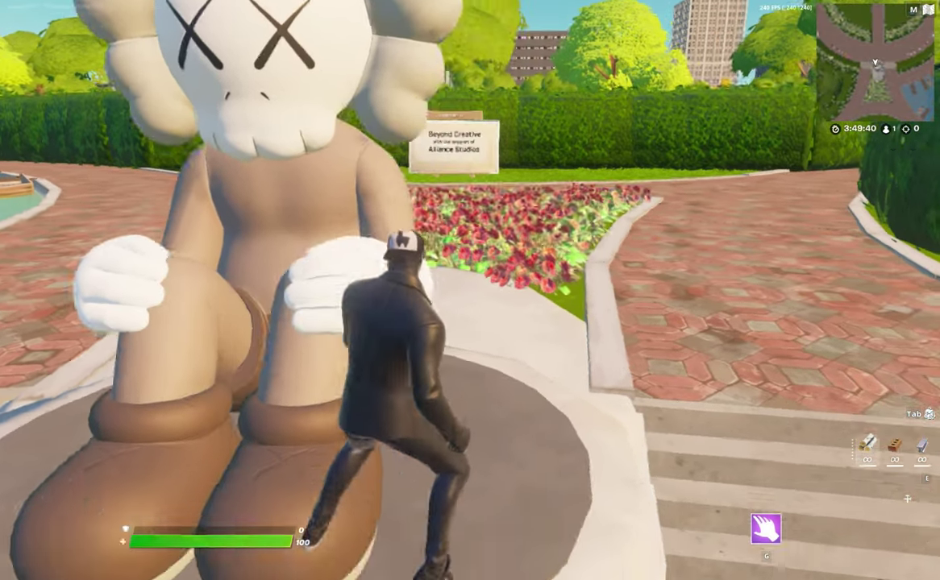
key("w")
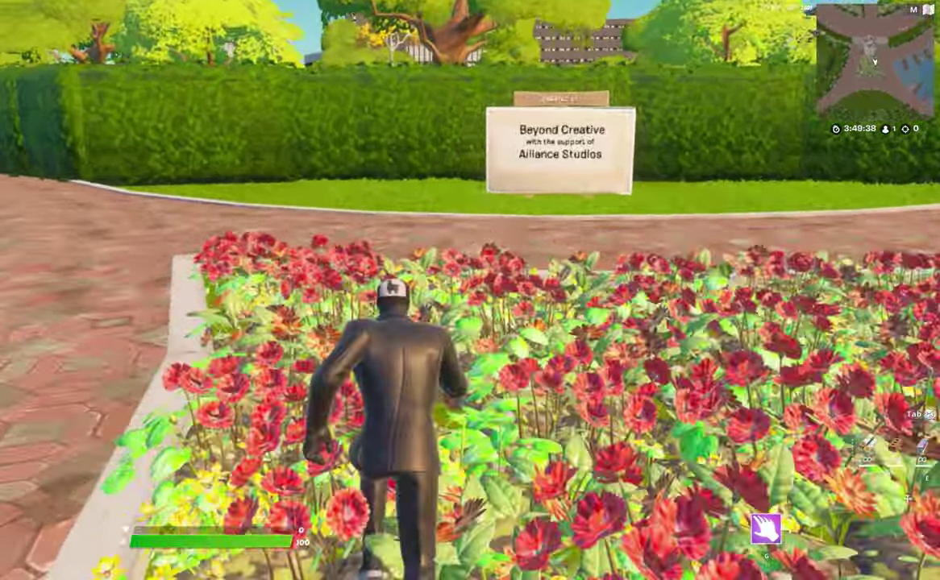
key("w")
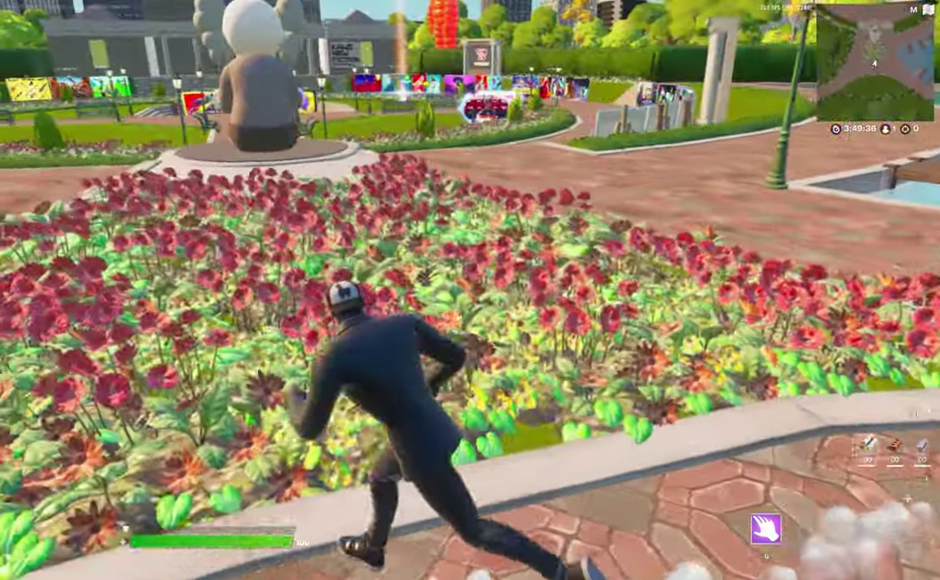
key("w")
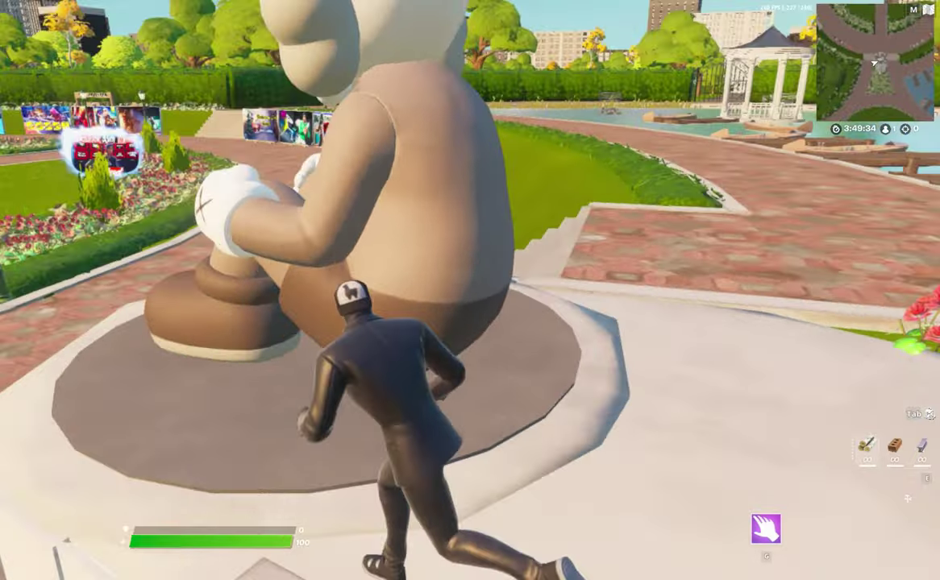
key("w")
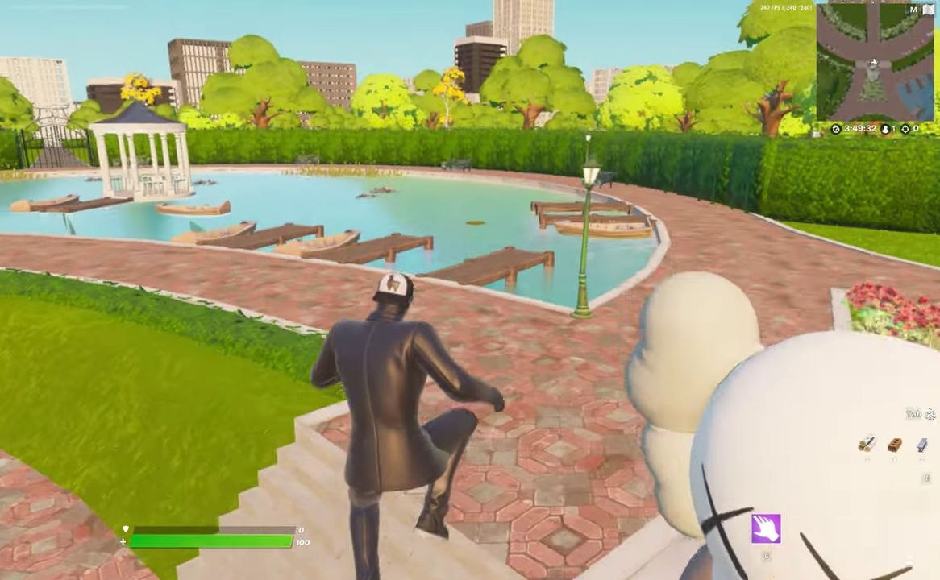
key("w")
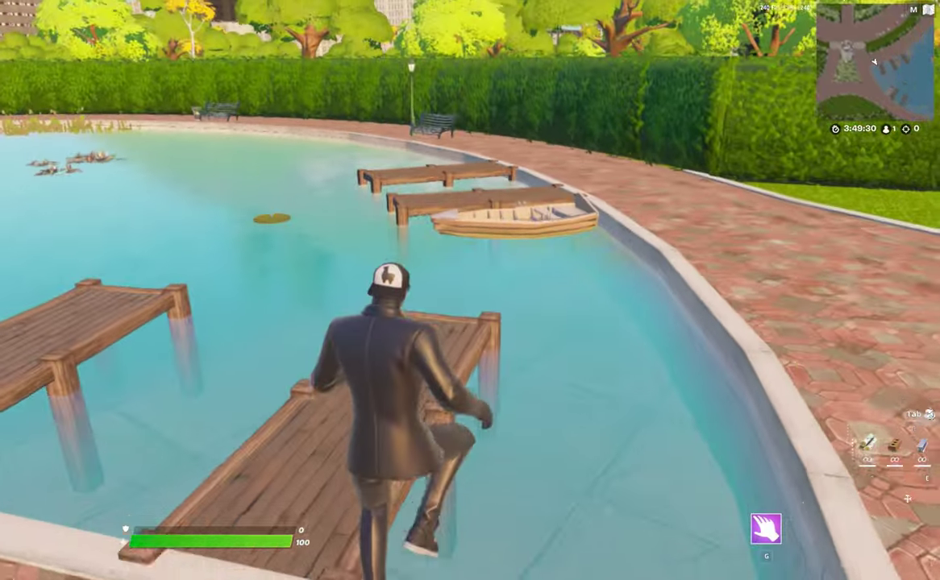
key("w")
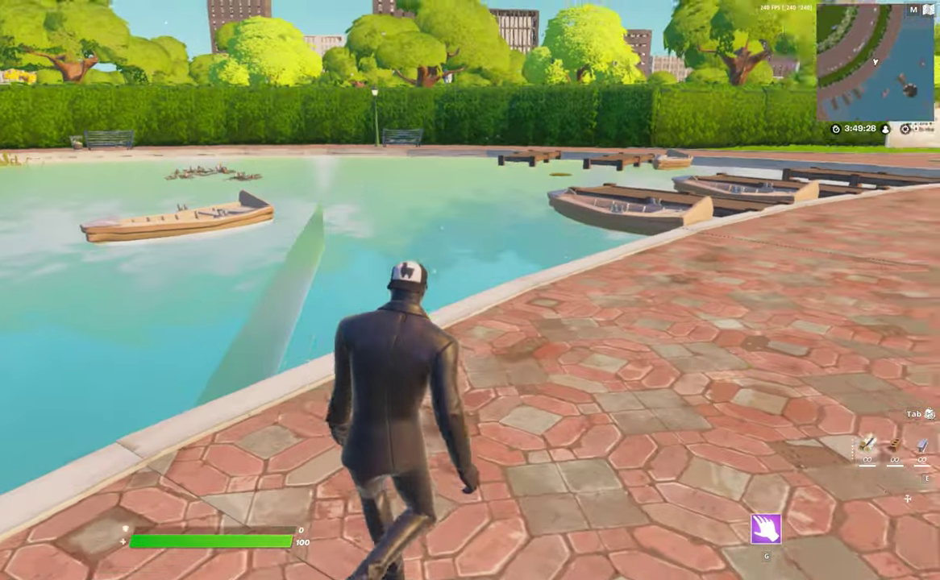
key("w")
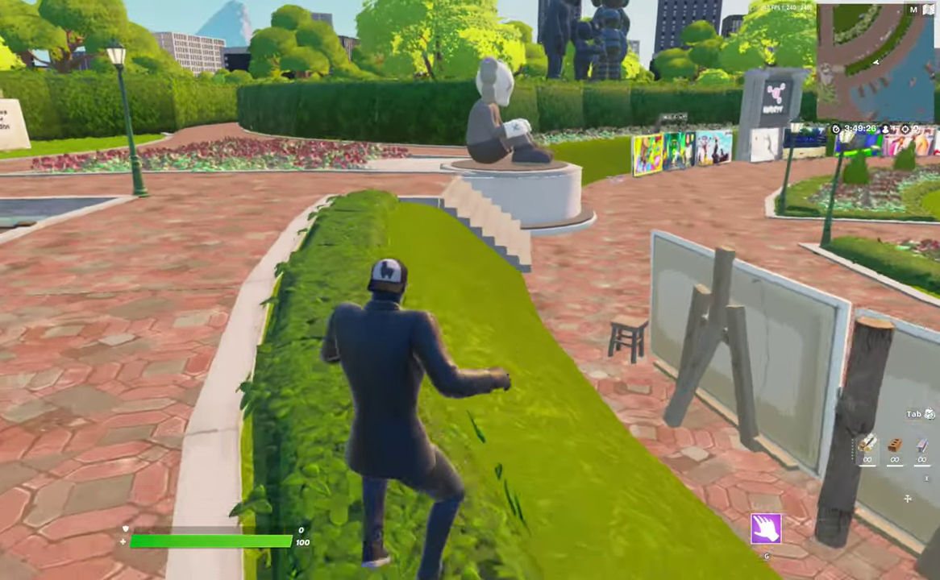